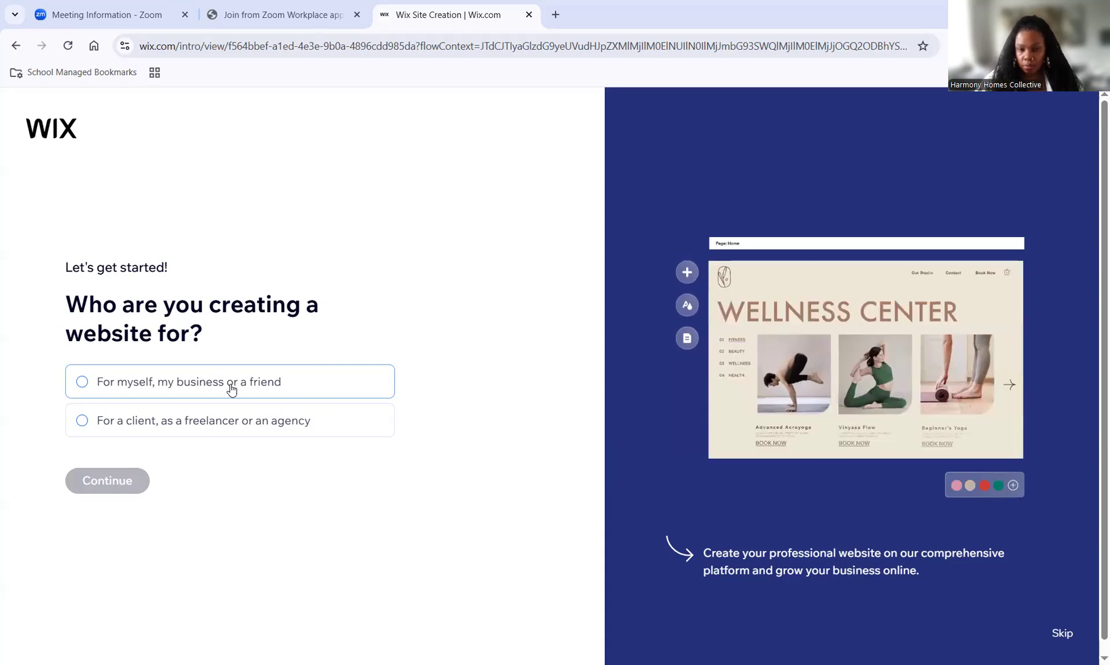
Choose to create the website for myself, my business or a friend, and start the AI setup chat.
left_click(148, 386)
left_click(128, 478)
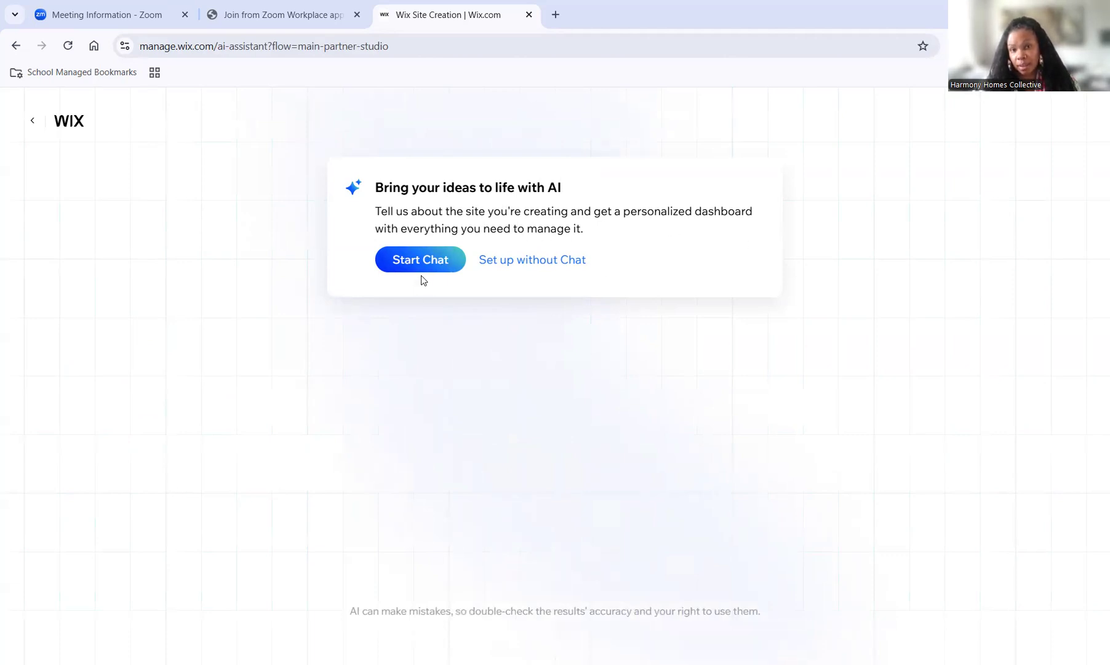
left_click(429, 262)
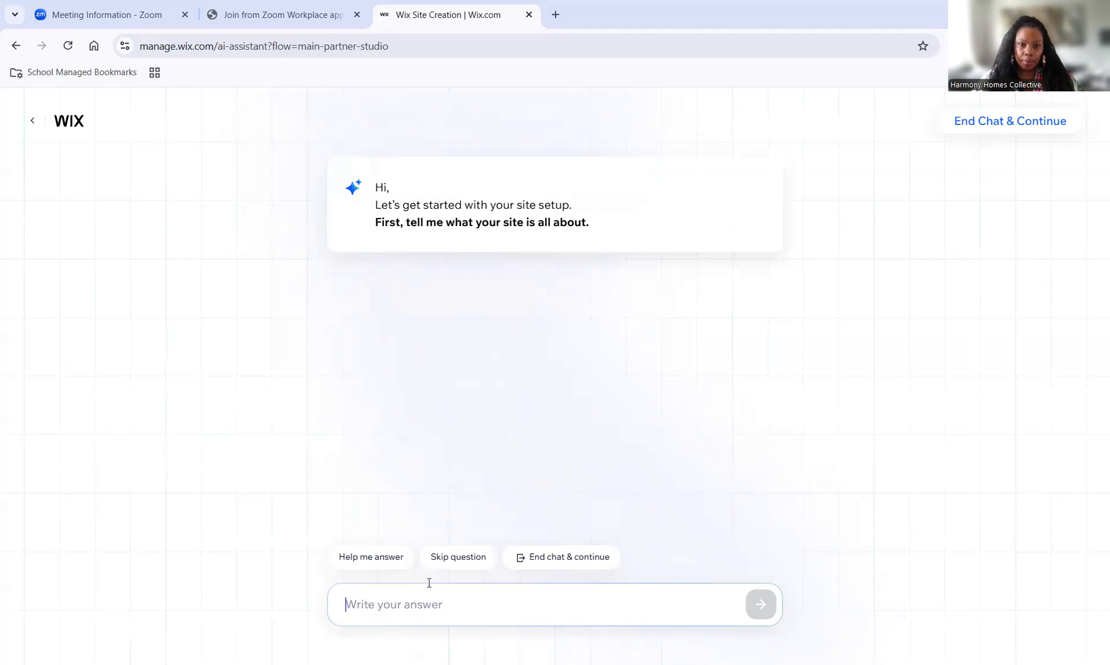
Answer the question about what the site is about with "property investment and rennovations".
type("pr")
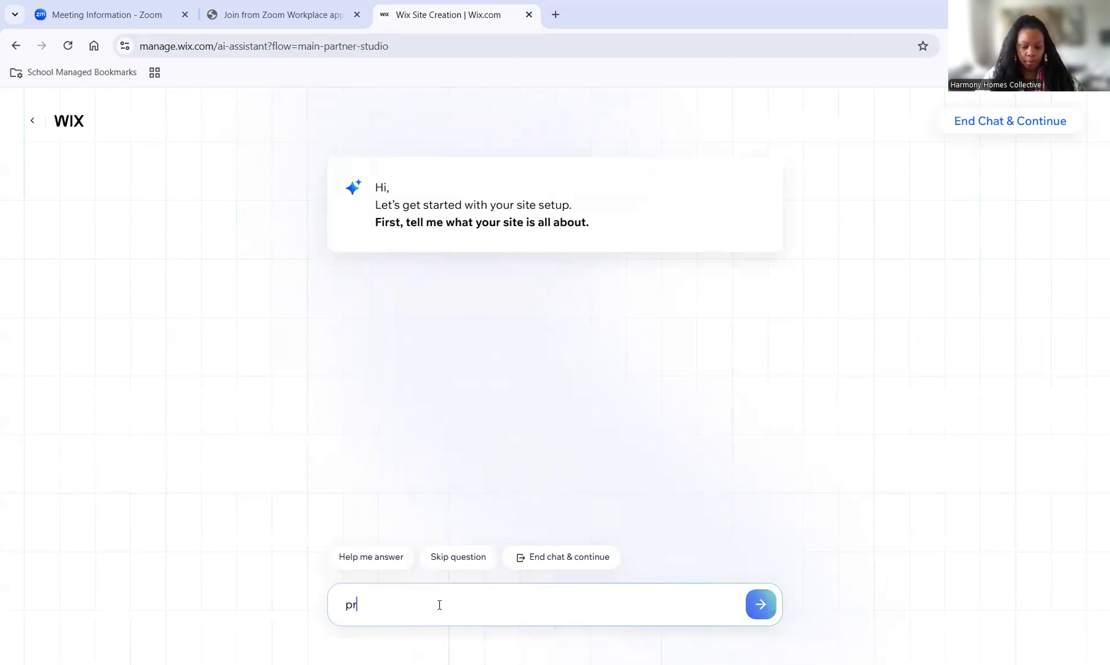
type("operty investment and")
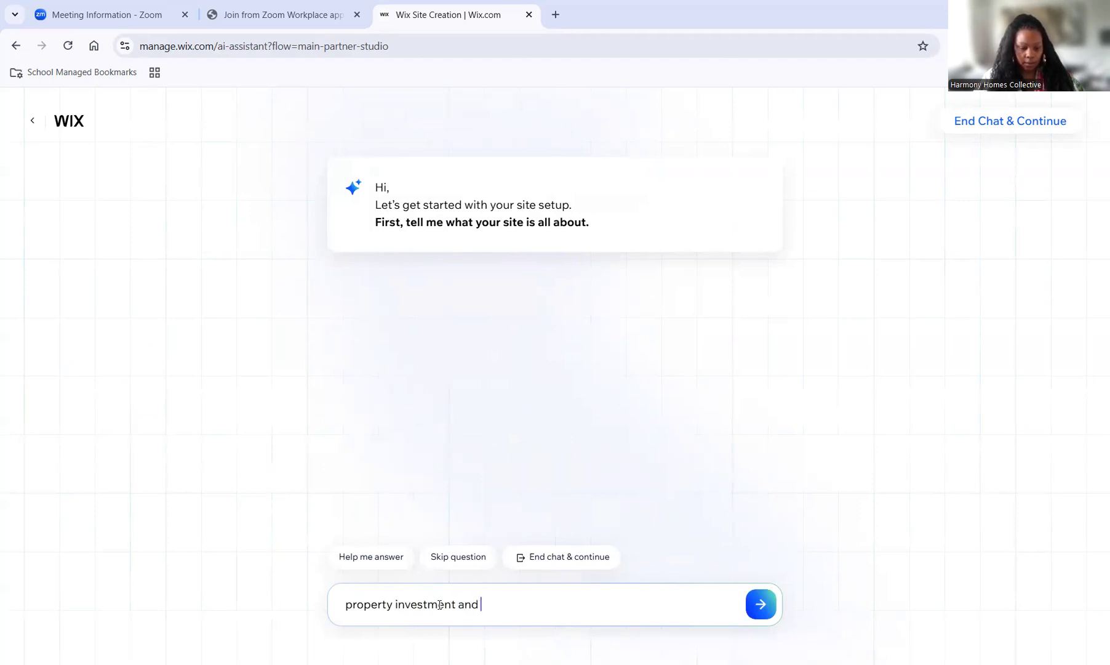
type(" renn")
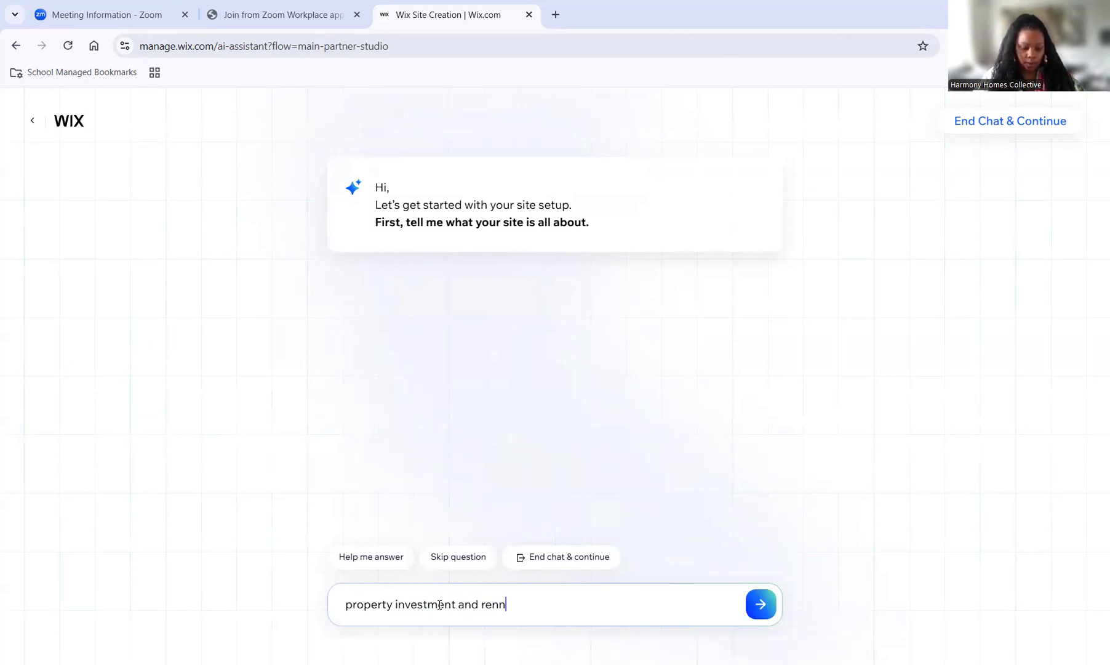
type("ovatiosn")
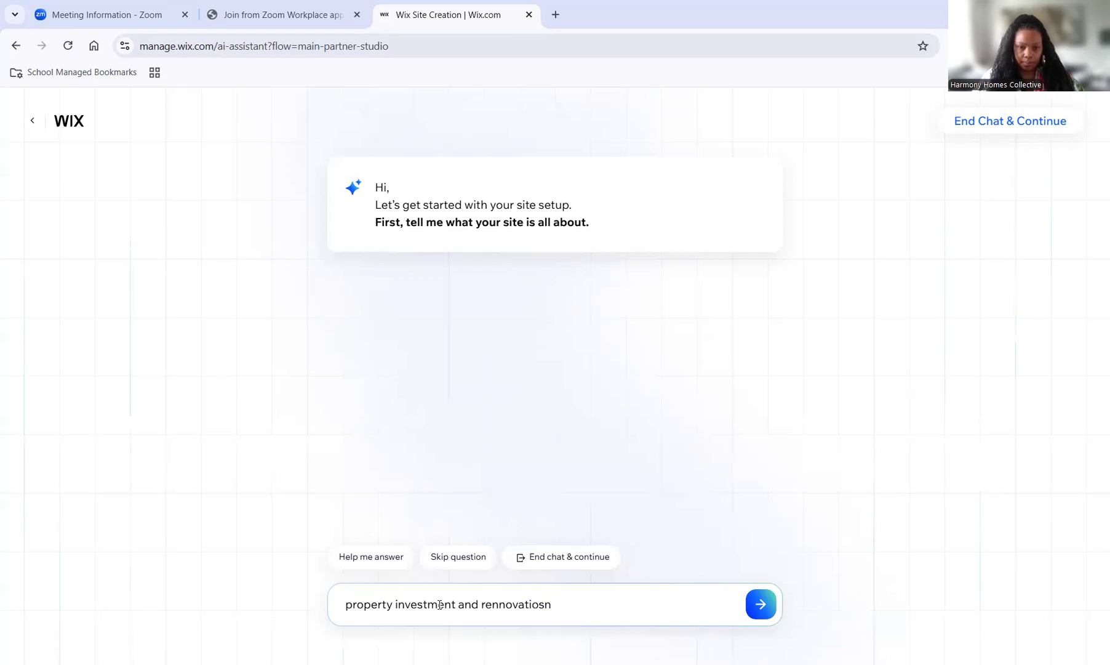
key("BackSpace")
key("BackSpace")
key("BackSpace")
type("ns")
key("Return")
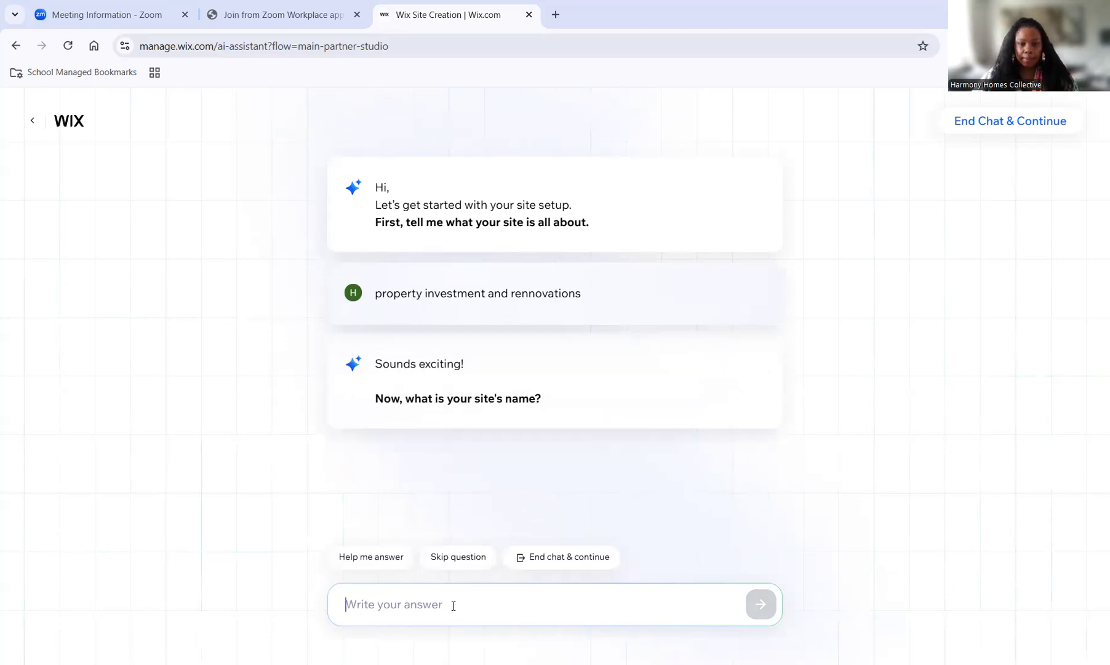
Give the site's name as "Harmony homes collective".
type("Harmon")
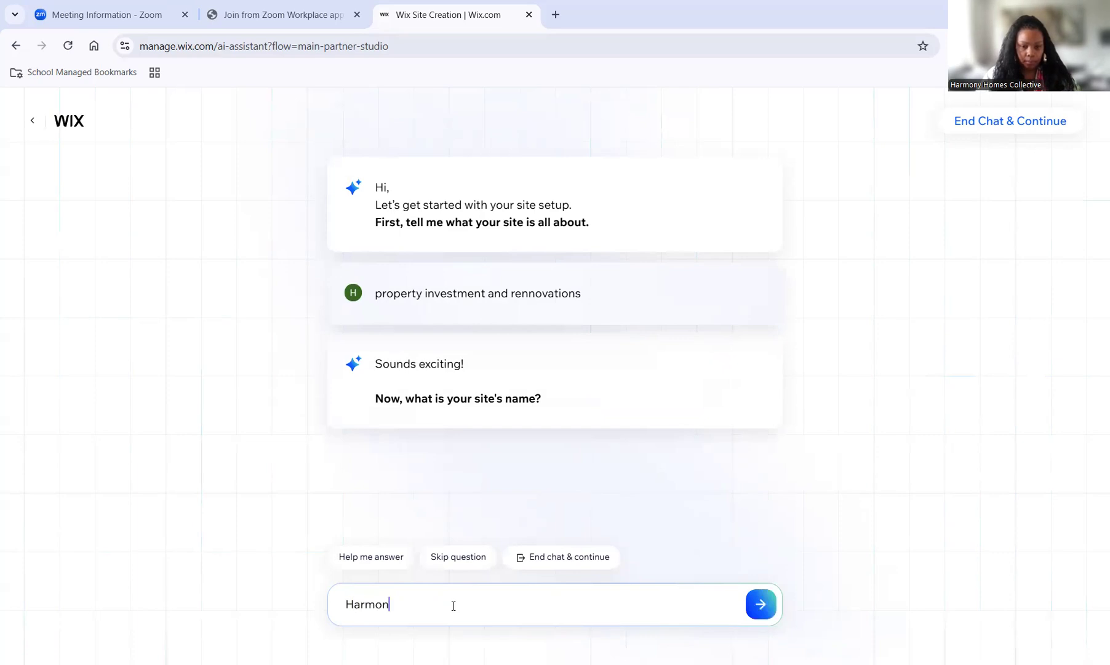
type("y homes ")
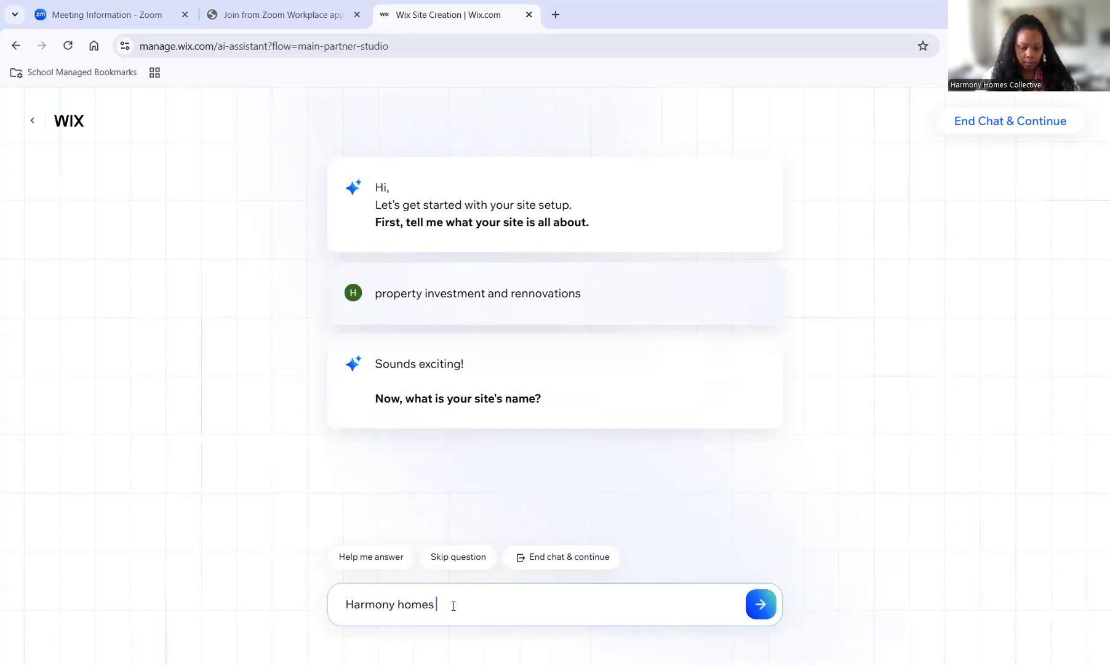
type("collective")
key("Return")
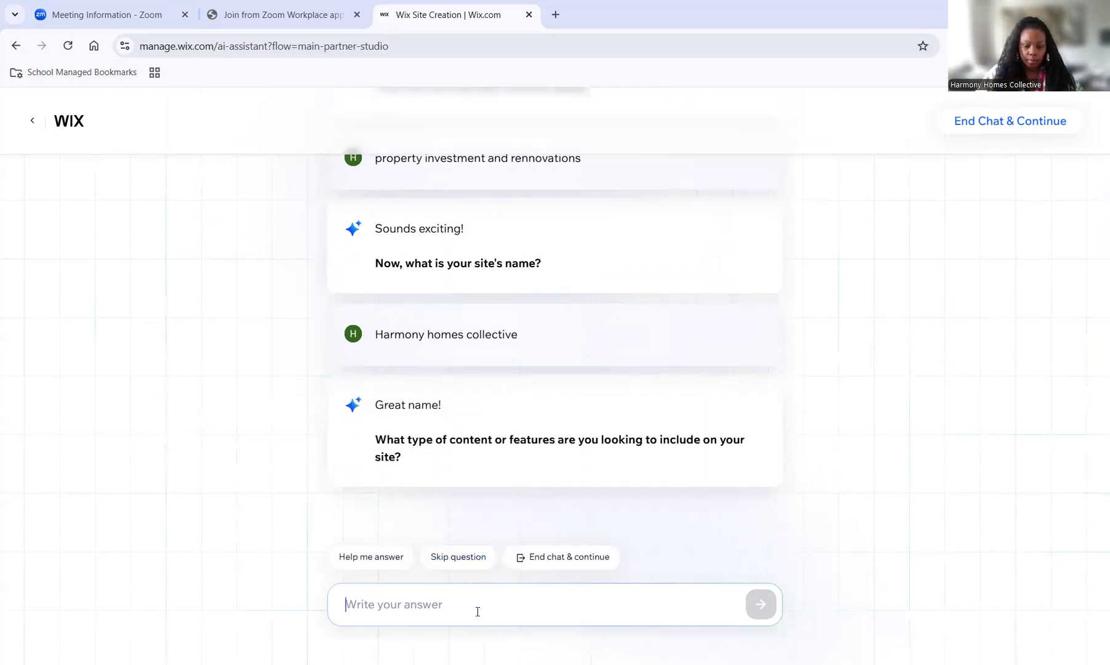
Answer the content and features question with "properties" and the additional goals question with "no".
type("pr")
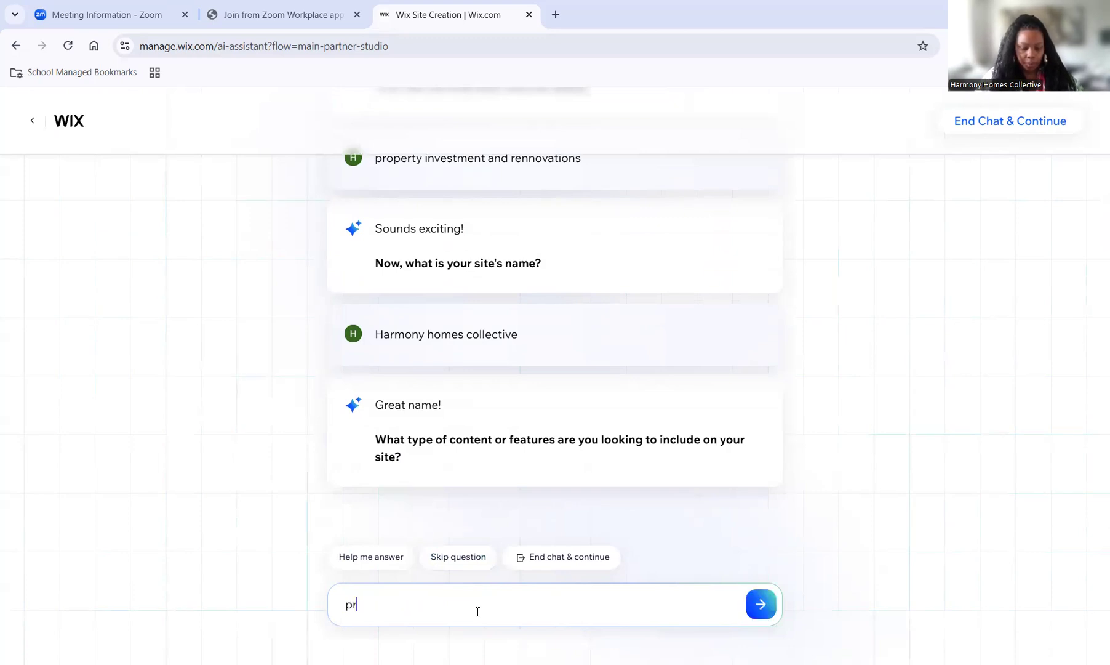
type("opertis")
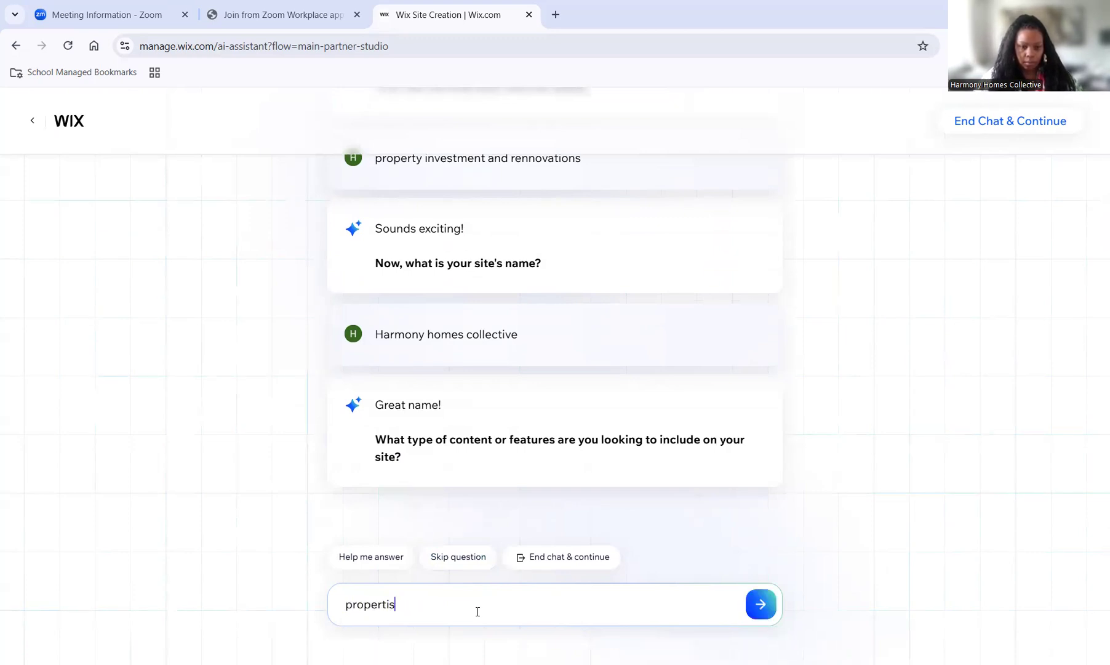
key("Return")
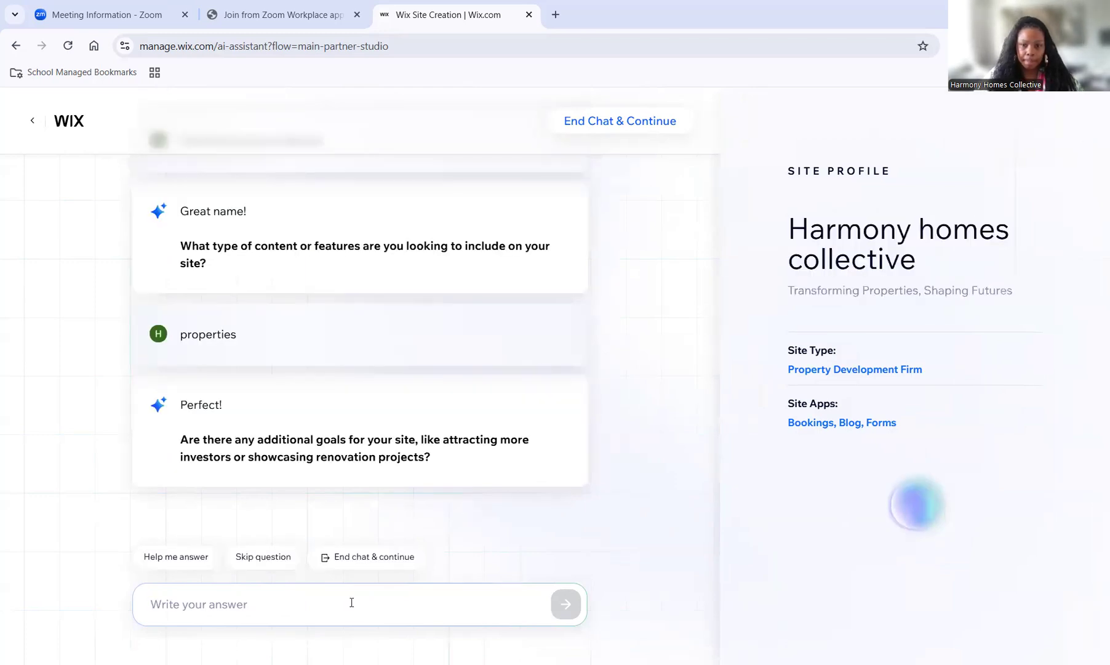
type("no")
key("Return")
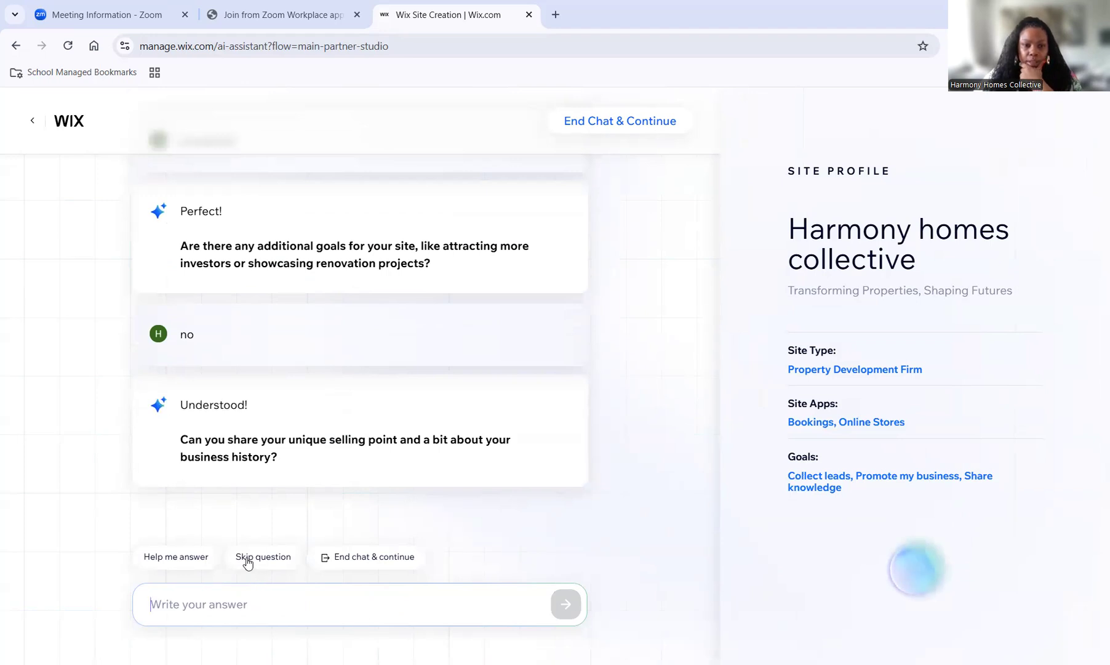
End the setup chat to continue to the site dashboard, and dismiss the Premium plans offer.
left_click(381, 565)
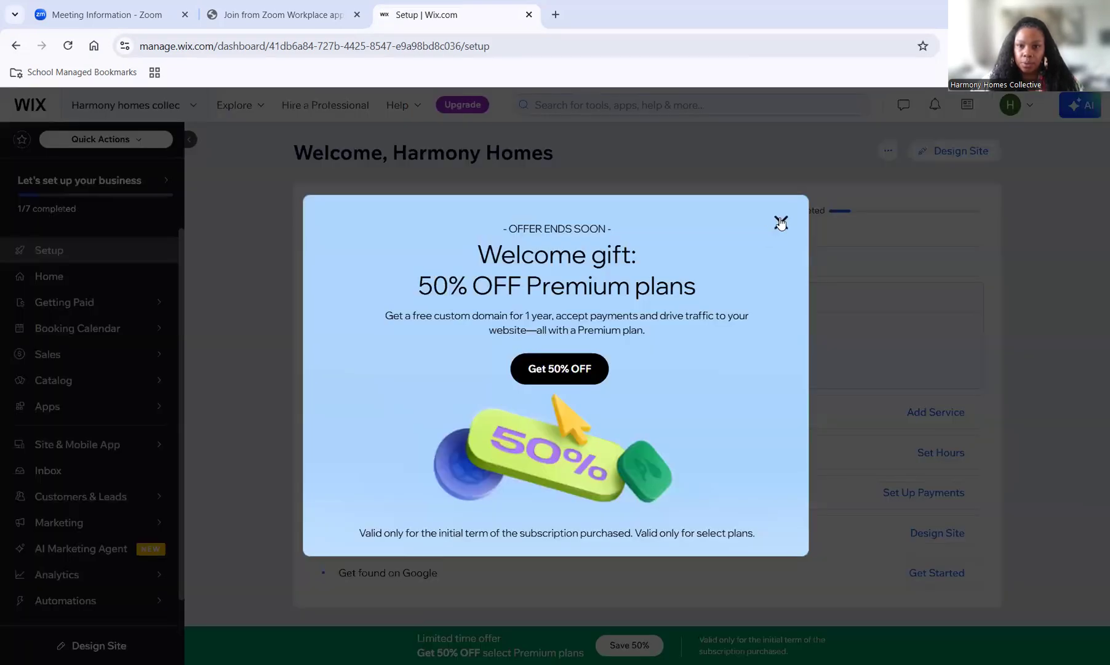
left_click(781, 223)
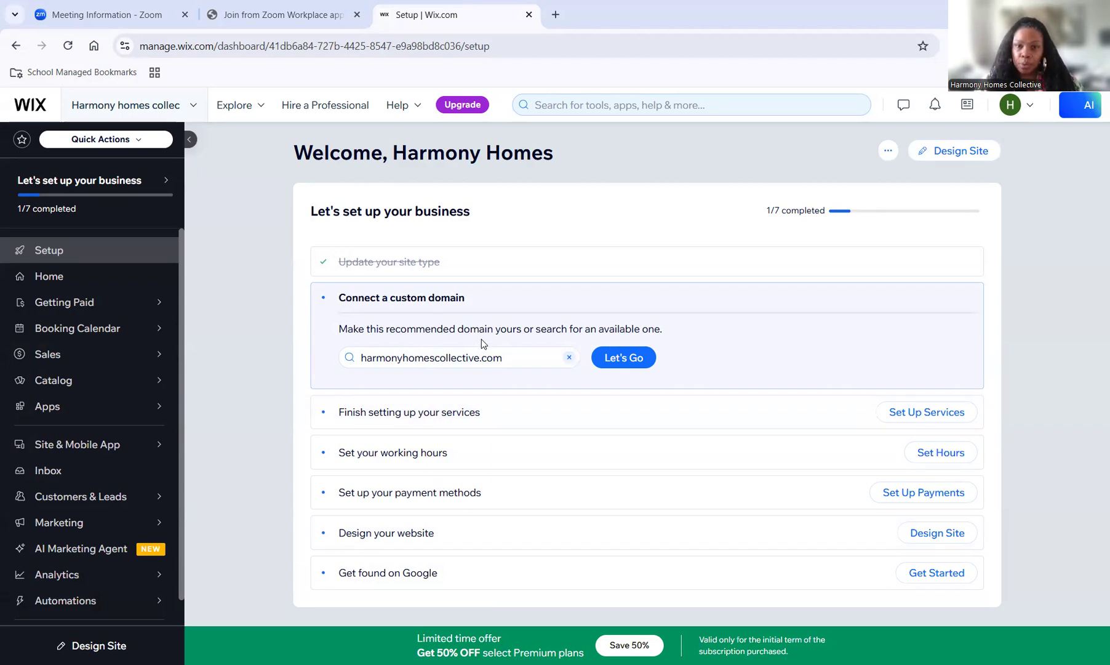
Check the availability of the custom domains harmonyhomescollective.com and harmonyhomescollective.co.uk.
left_click(615, 362)
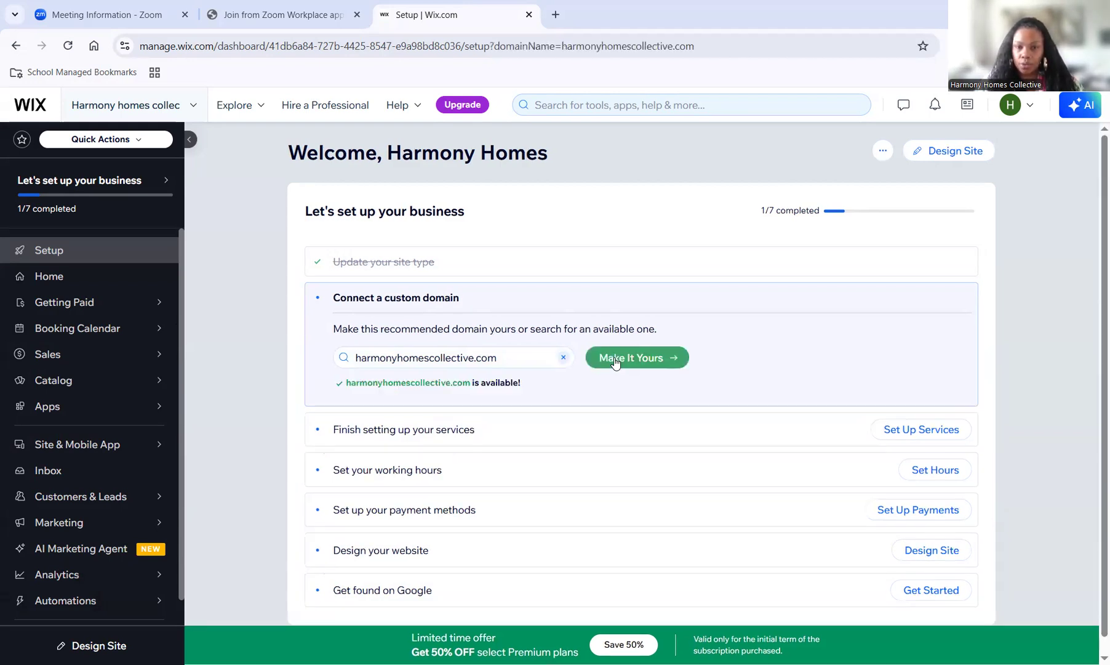
triple_click(518, 359)
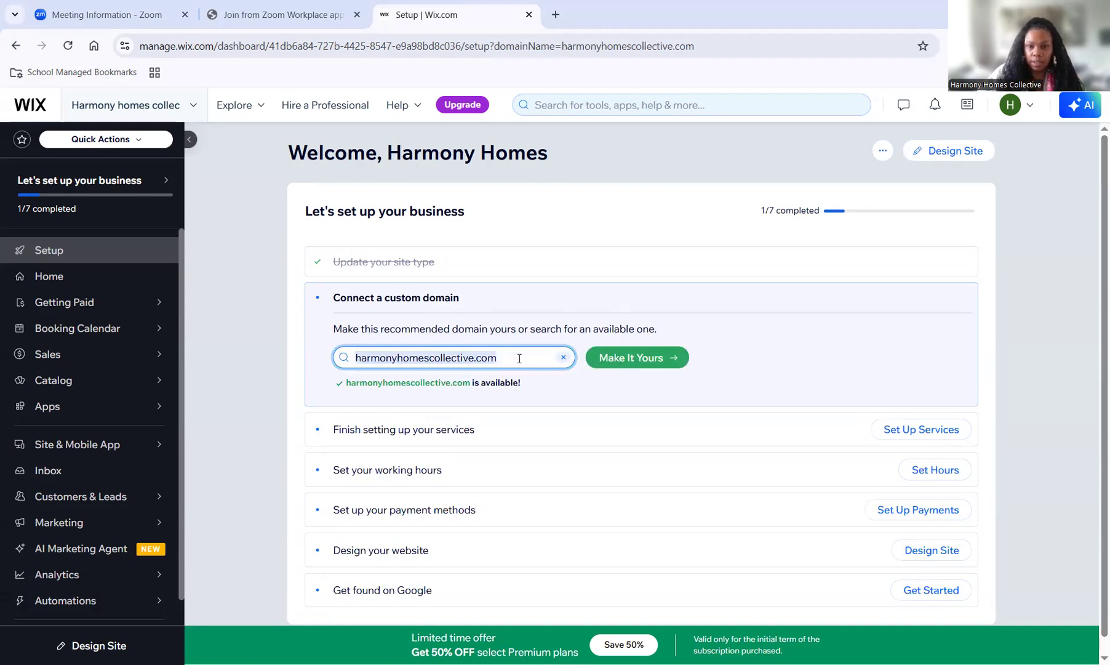
left_click(520, 358)
key("BackSpace")
type(".uk")
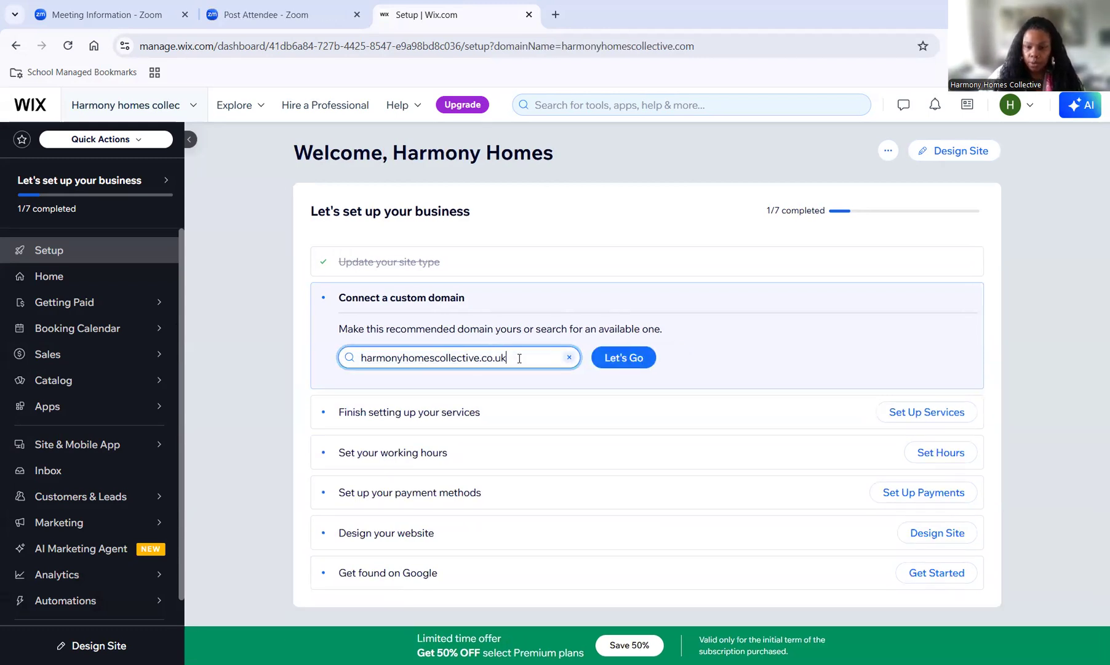
key("Return")
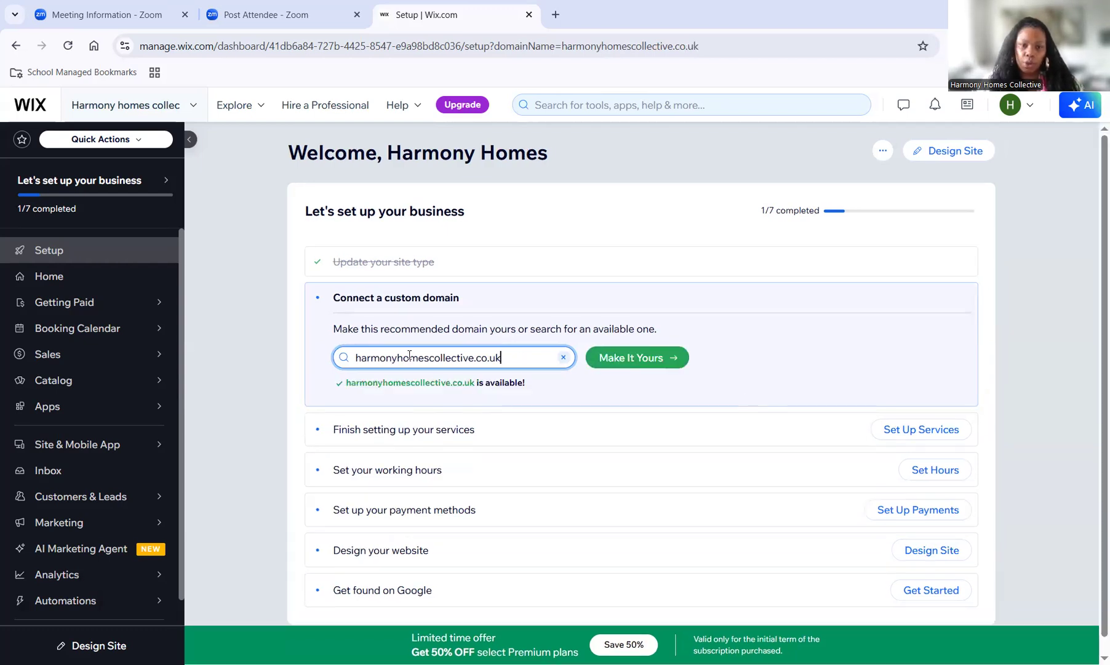
Start designing the site and choose to customize a template instead of generating a design with AI.
left_click(933, 161)
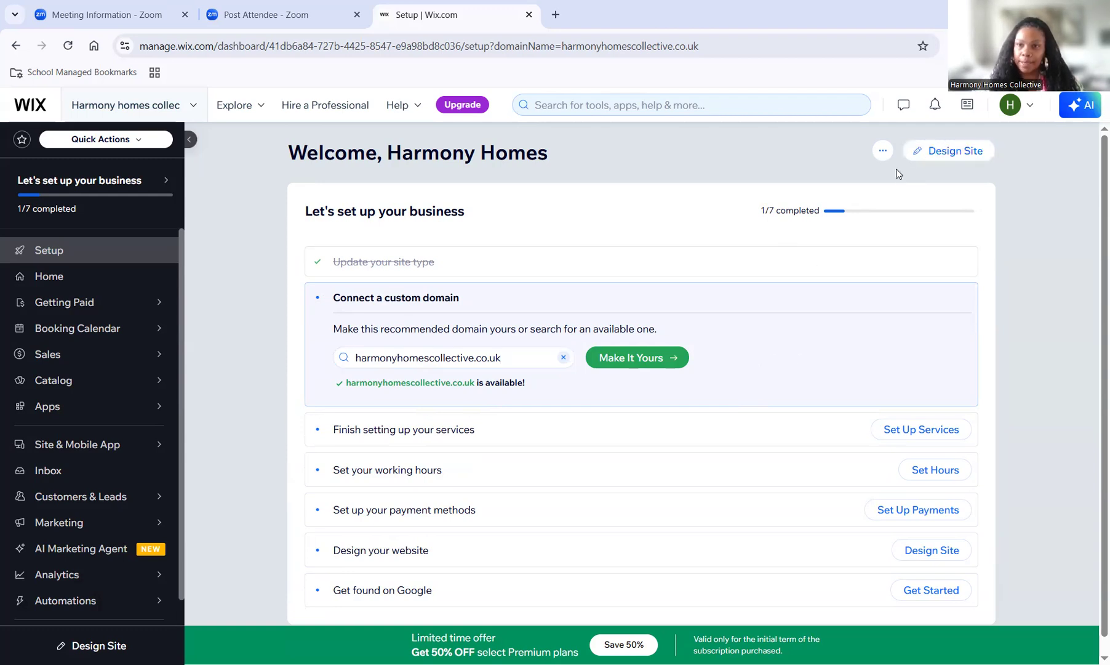
left_click(946, 161)
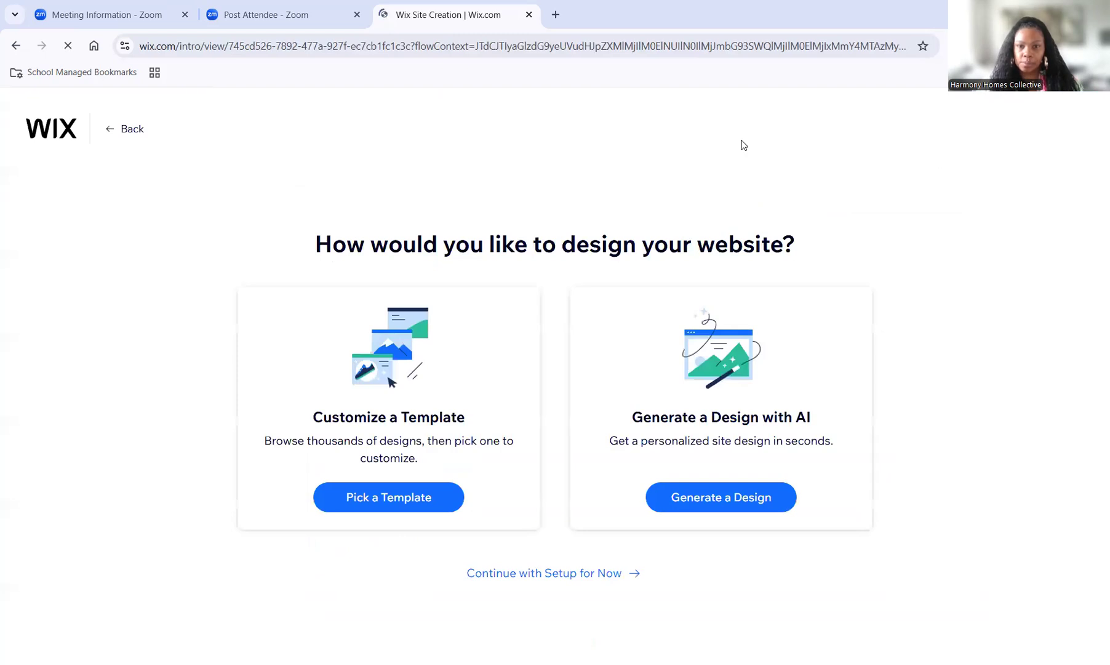
left_click(403, 504)
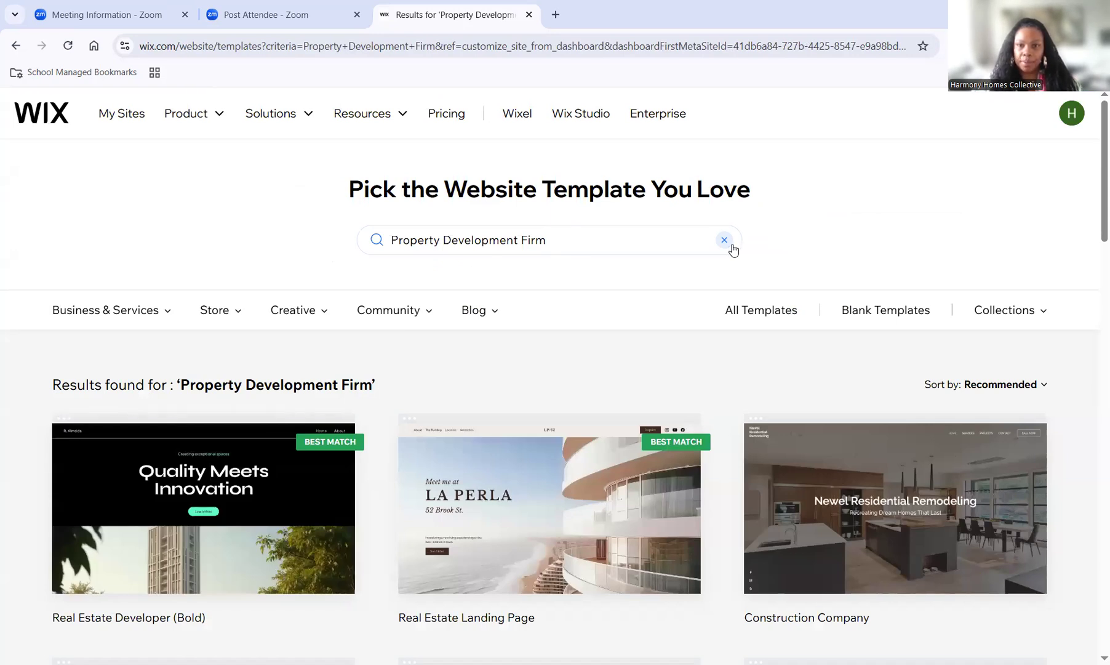
Examine the website templates for Property Development Firm on result pages 1 to 3.
scroll(604, 407, "down", 1)
scroll(604, 407, "down", 2)
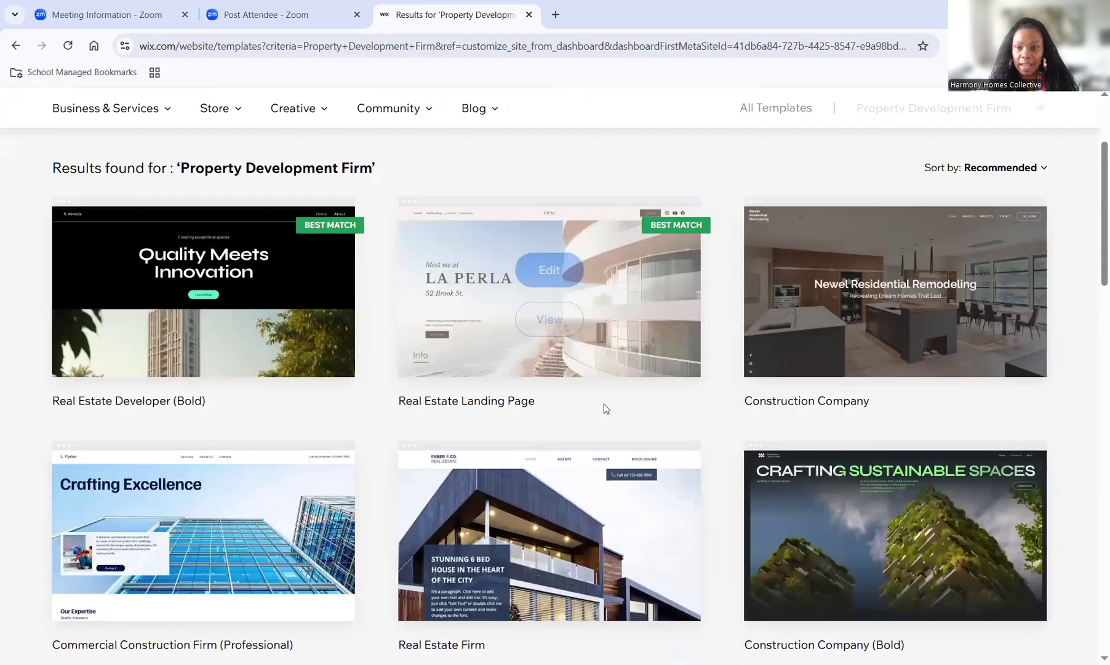
scroll(604, 407, "down", 4)
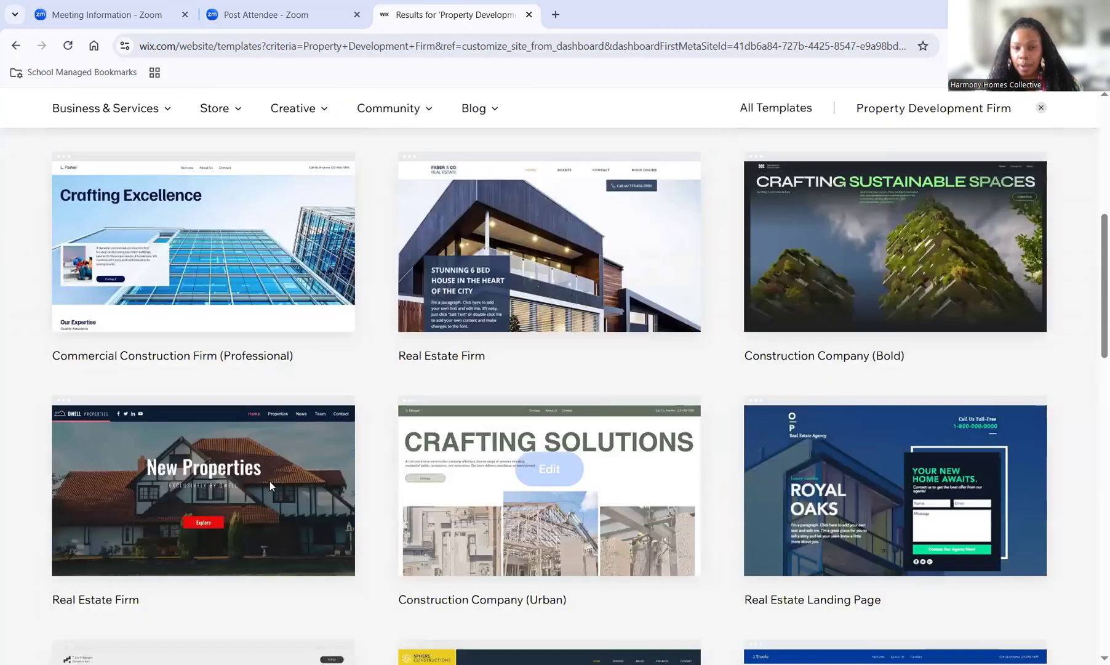
scroll(271, 484, "down", 3)
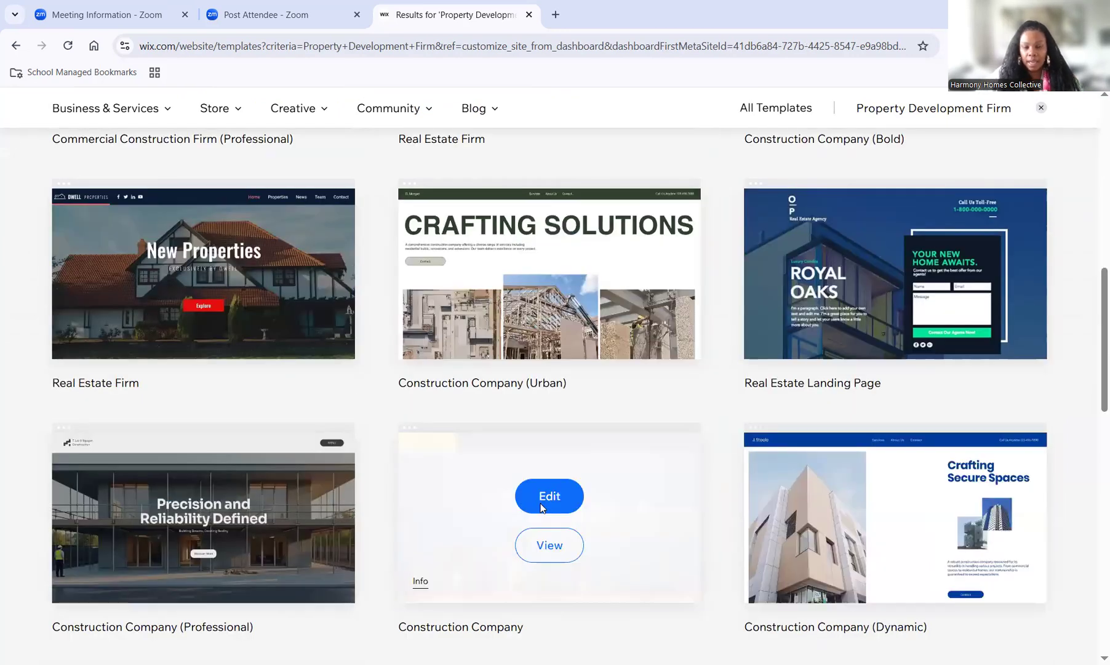
scroll(561, 501, "down", 4)
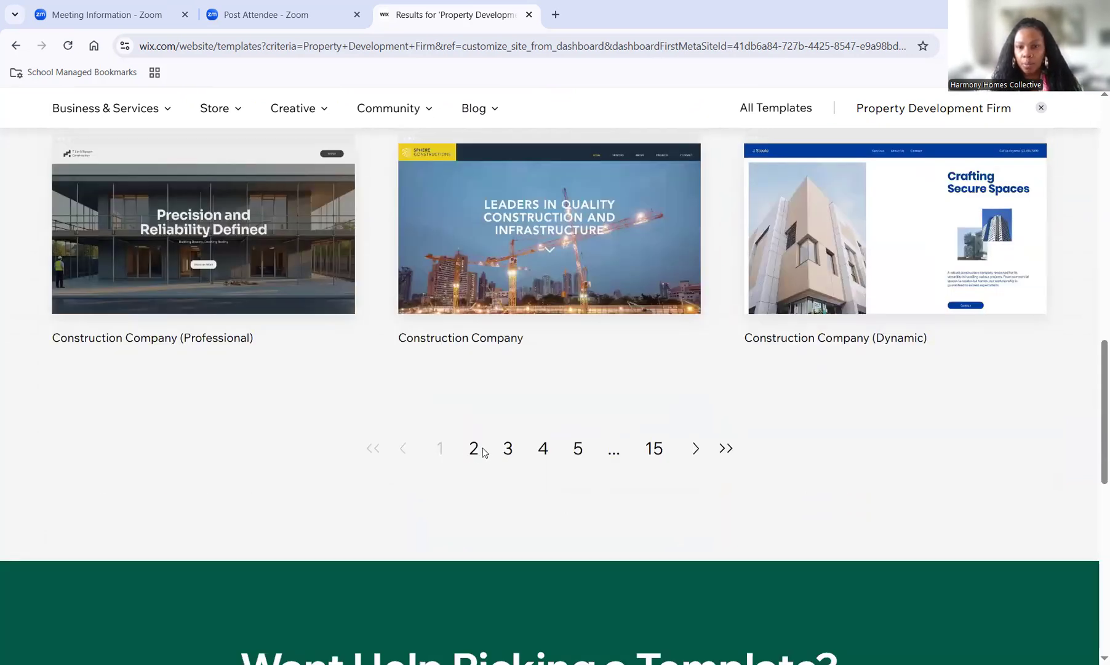
left_click(474, 448)
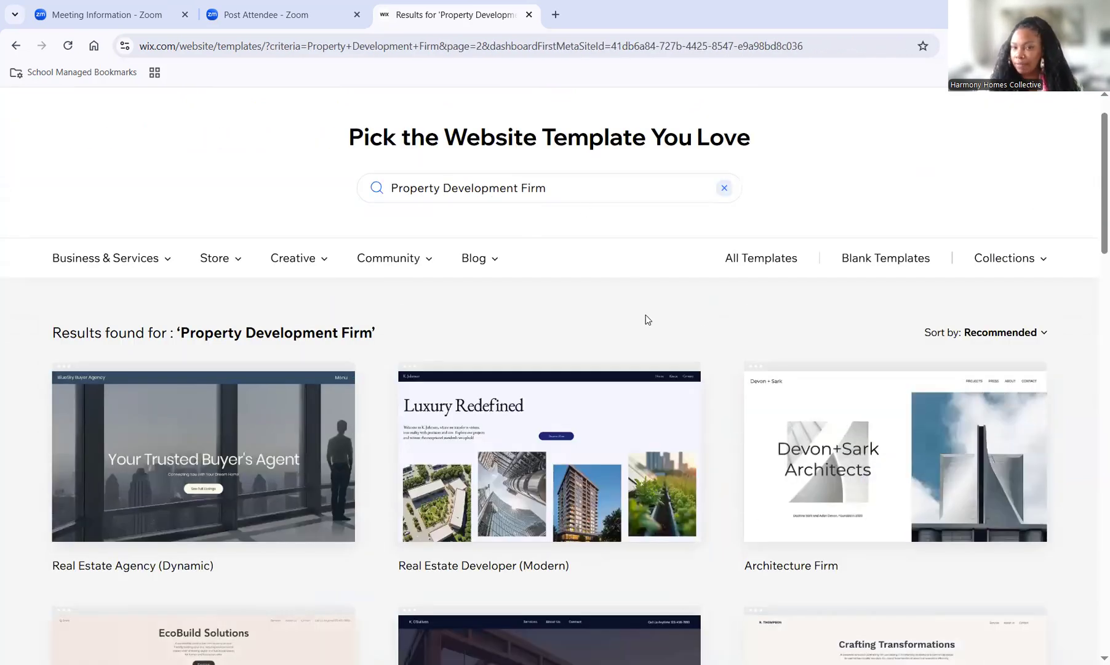
scroll(652, 331, "down", 5)
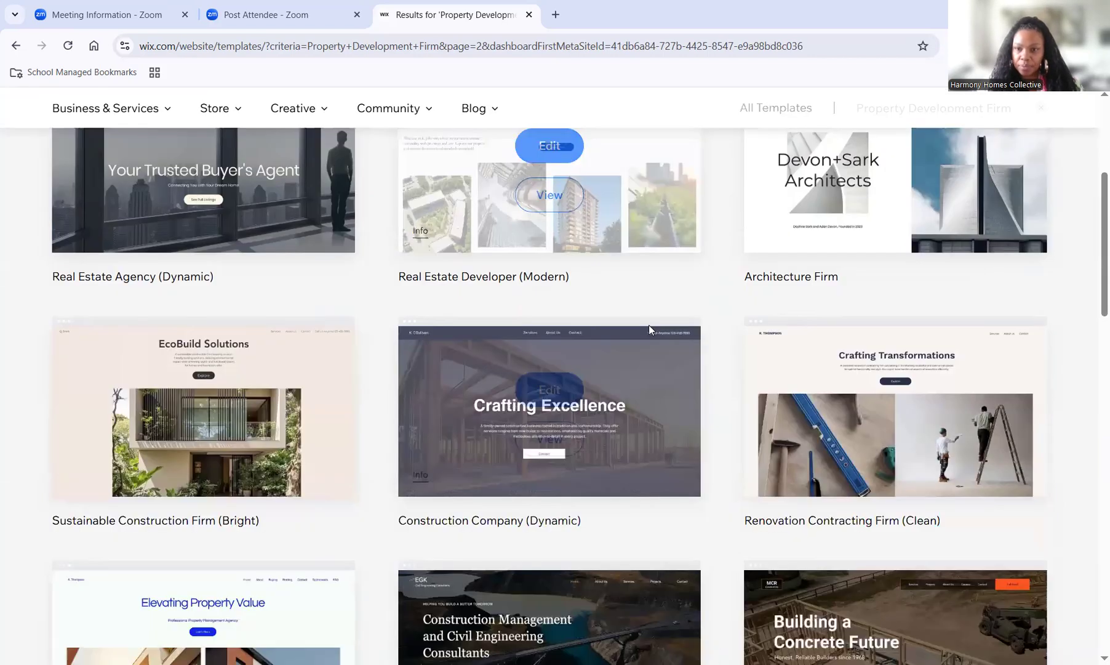
scroll(596, 493, "down", 6)
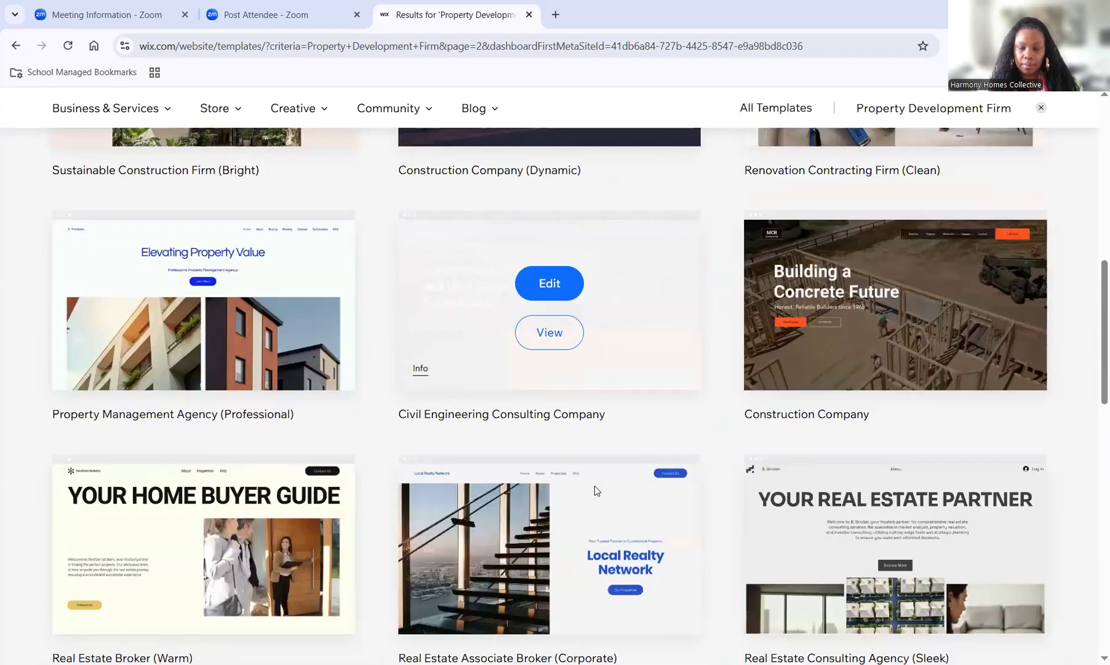
scroll(596, 485, "down", 3)
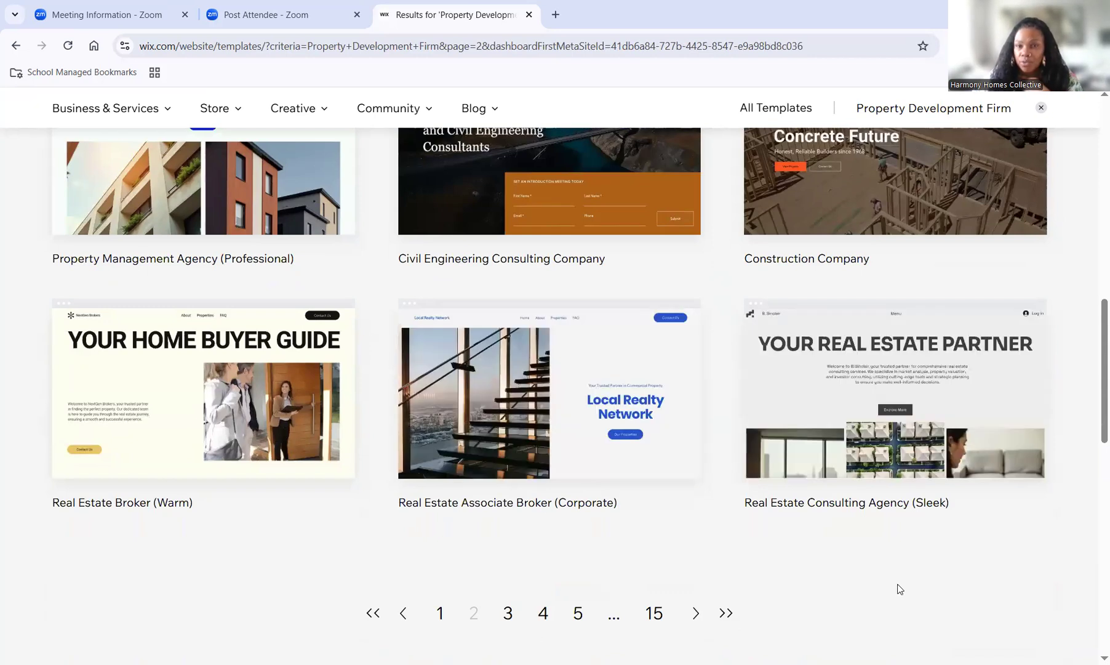
left_click(510, 615)
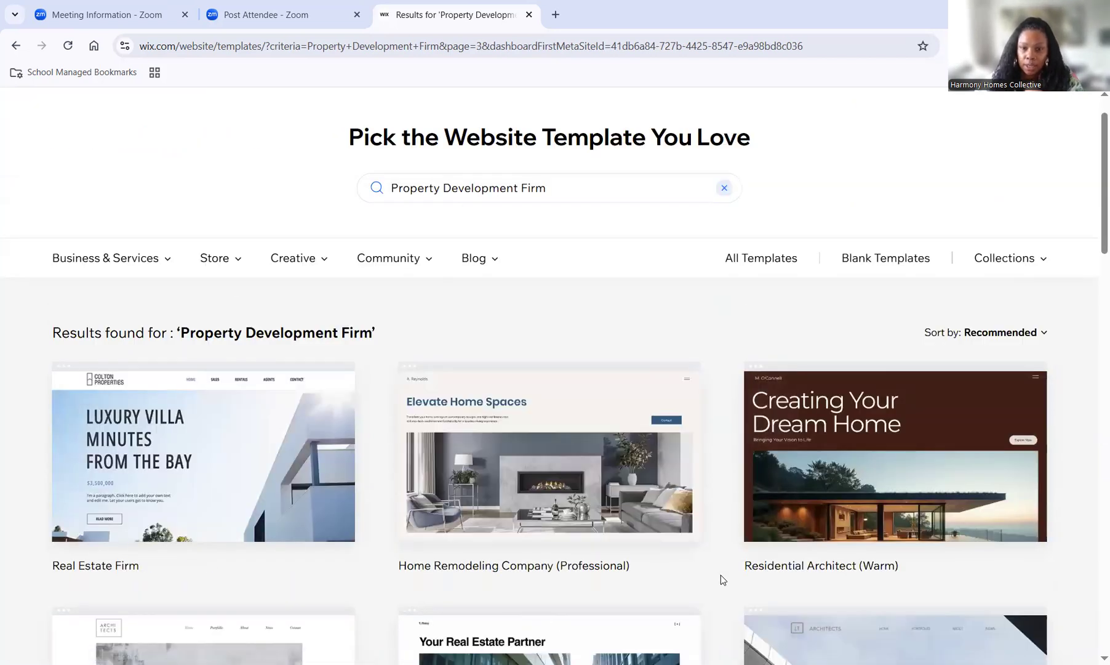
scroll(721, 575, "down", 5)
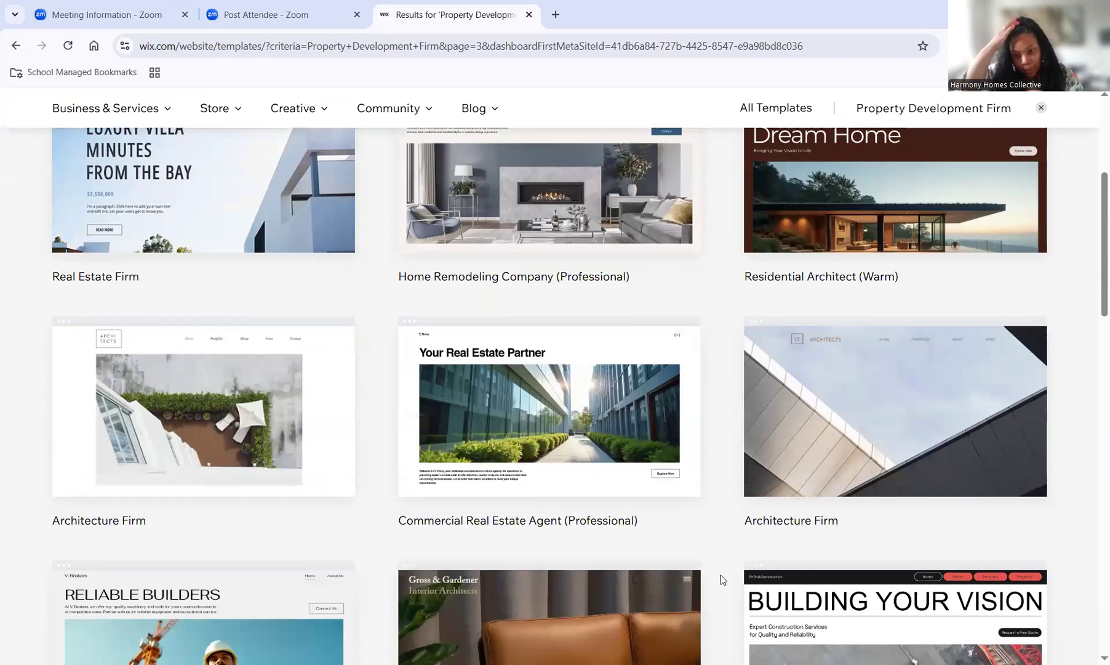
scroll(707, 566, "down", 2)
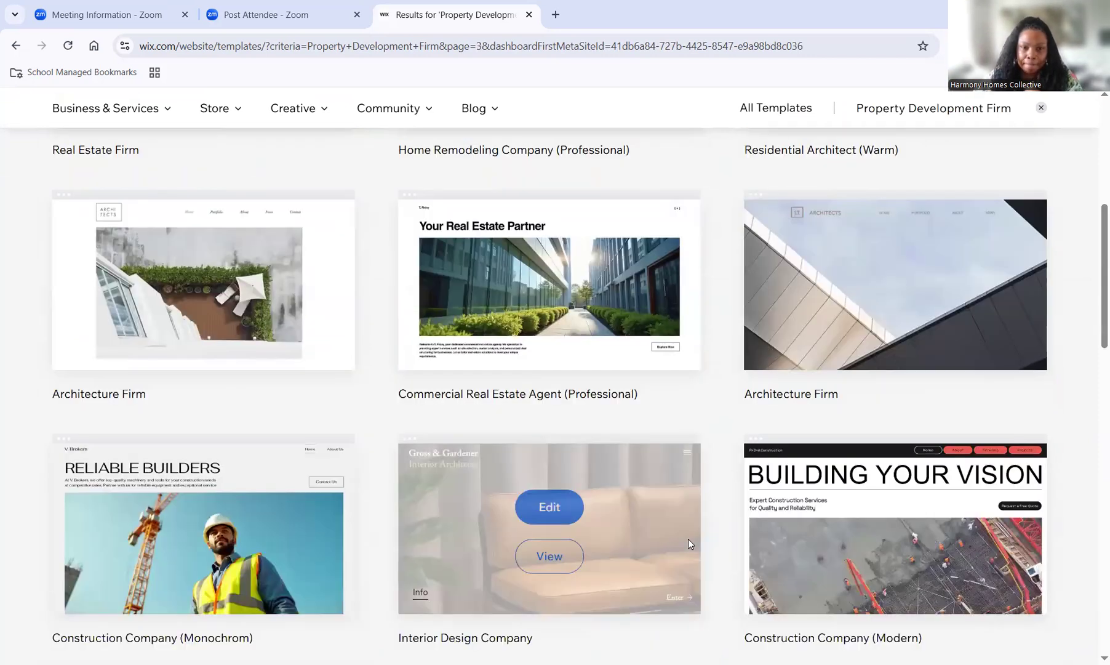
scroll(688, 539, "down", 5)
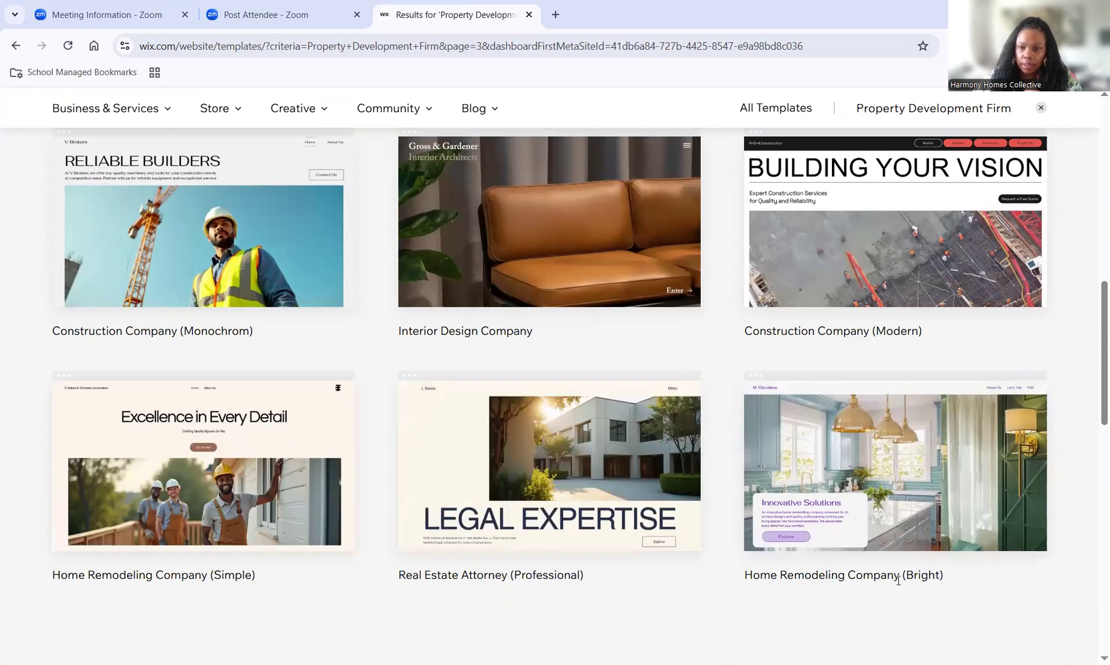
Examine the rest of the Property Development Firm templates on results page 3, plus those on pages 4 and 6.
scroll(643, 615, "down", 2)
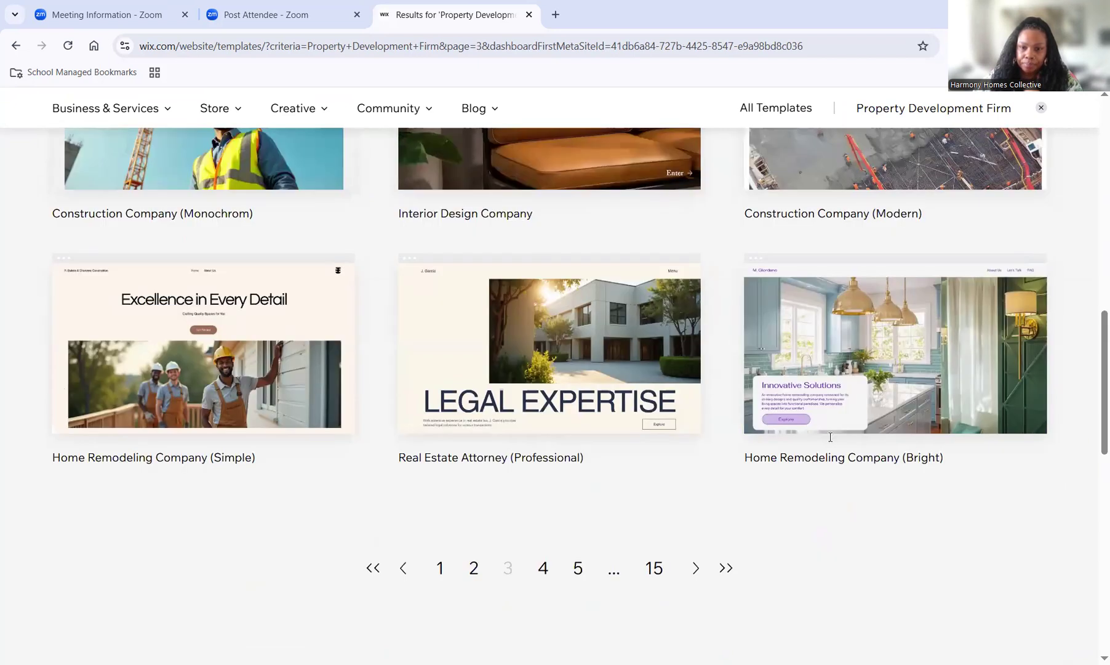
scroll(884, 415, "down", 1)
mouse_move(905, 350)
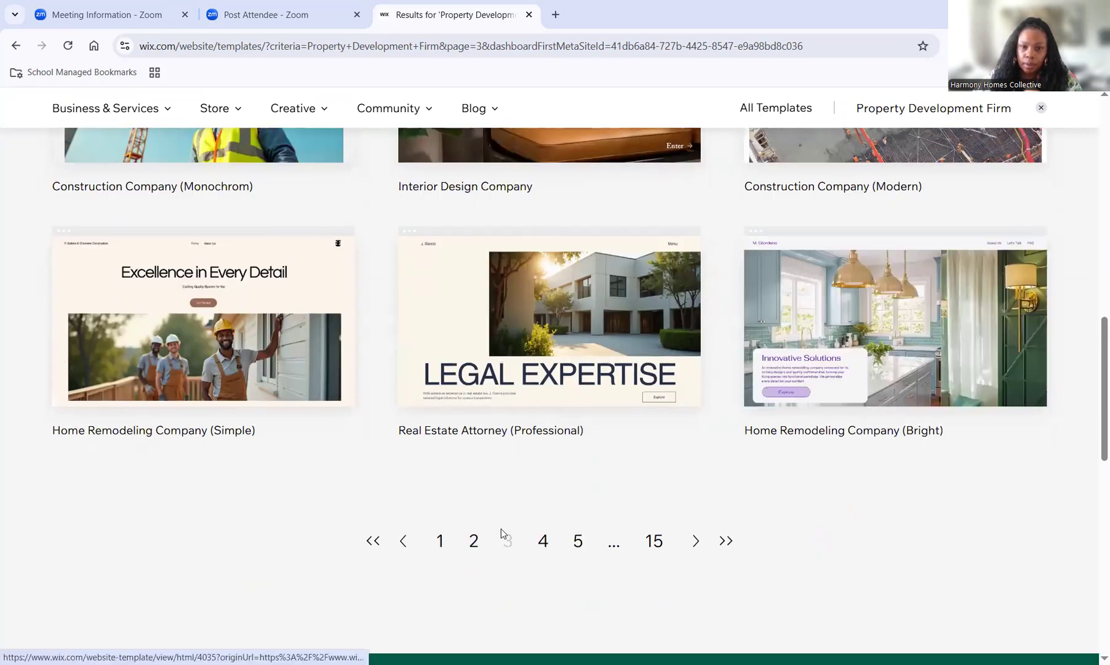
left_click(544, 540)
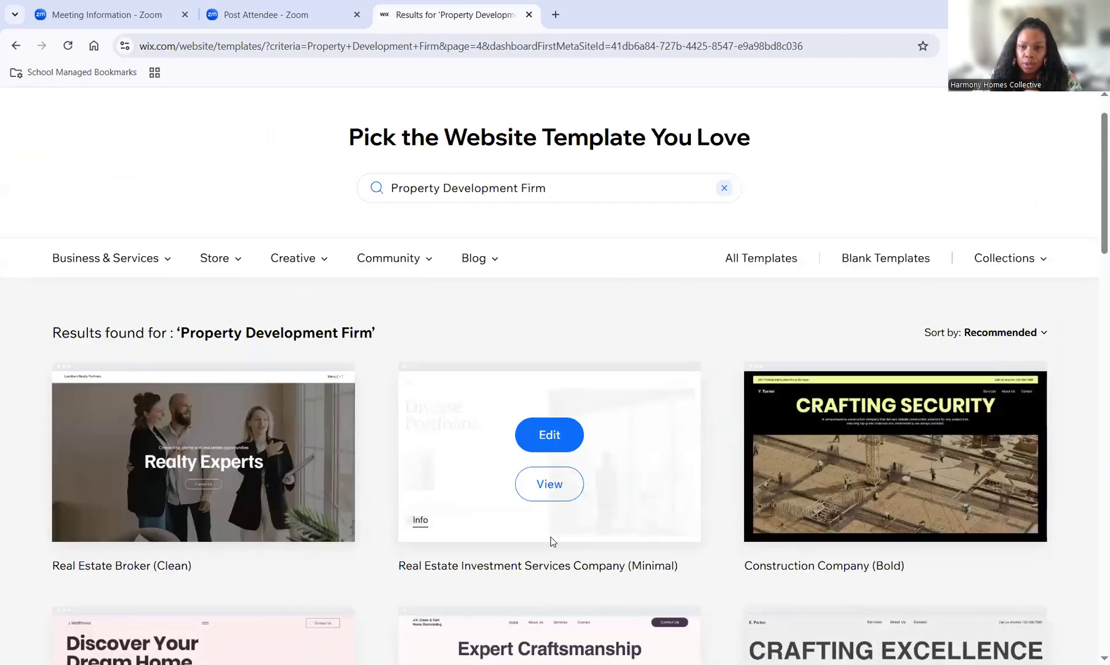
scroll(552, 541, "down", 9)
scroll(552, 542, "down", 3)
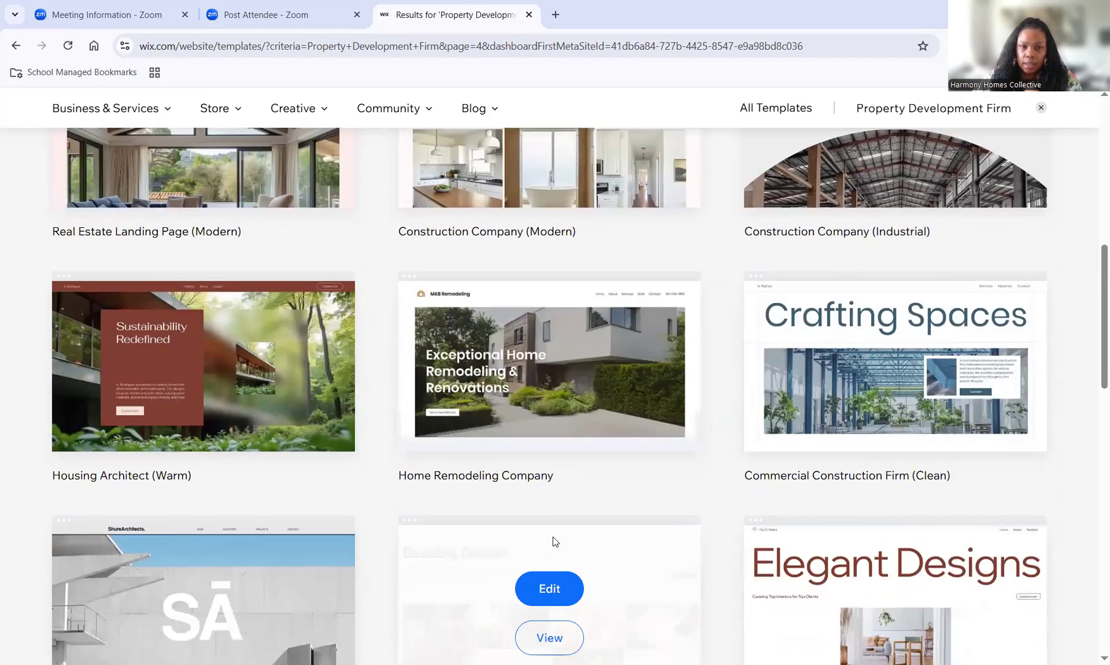
scroll(556, 541, "down", 2)
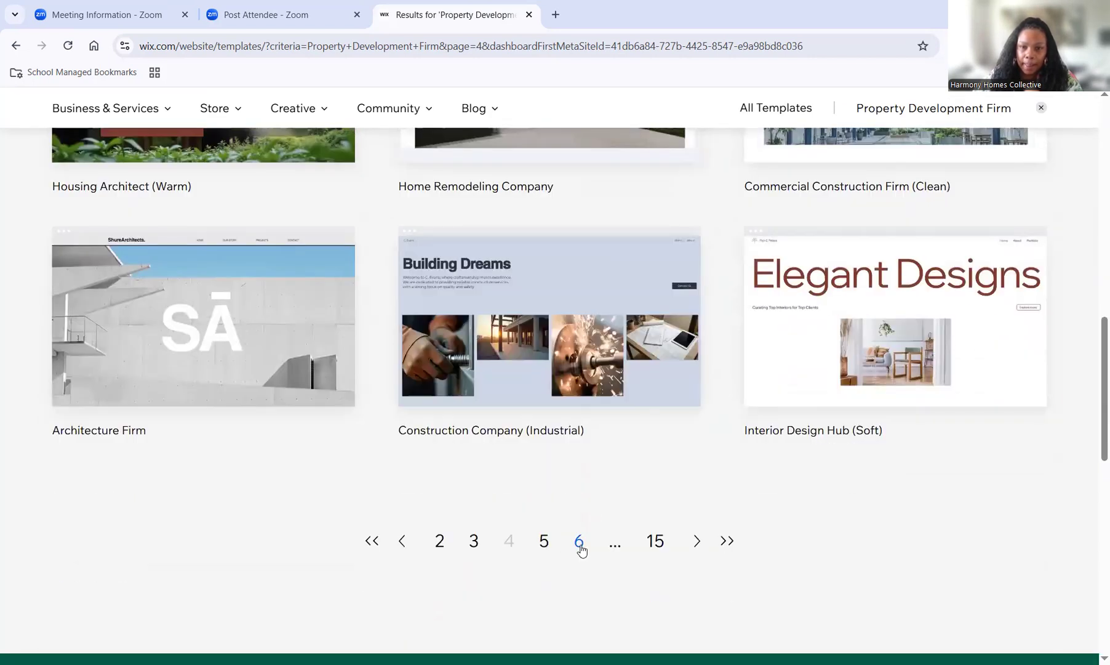
left_click(579, 540)
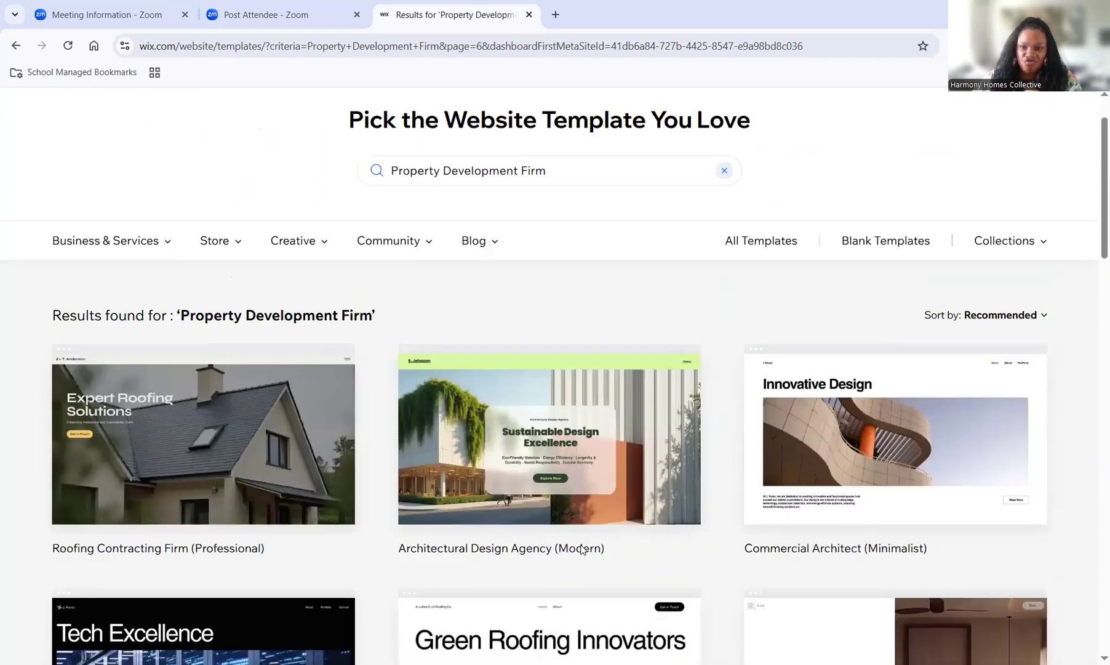
scroll(583, 549, "down", 4)
scroll(582, 541, "down", 8)
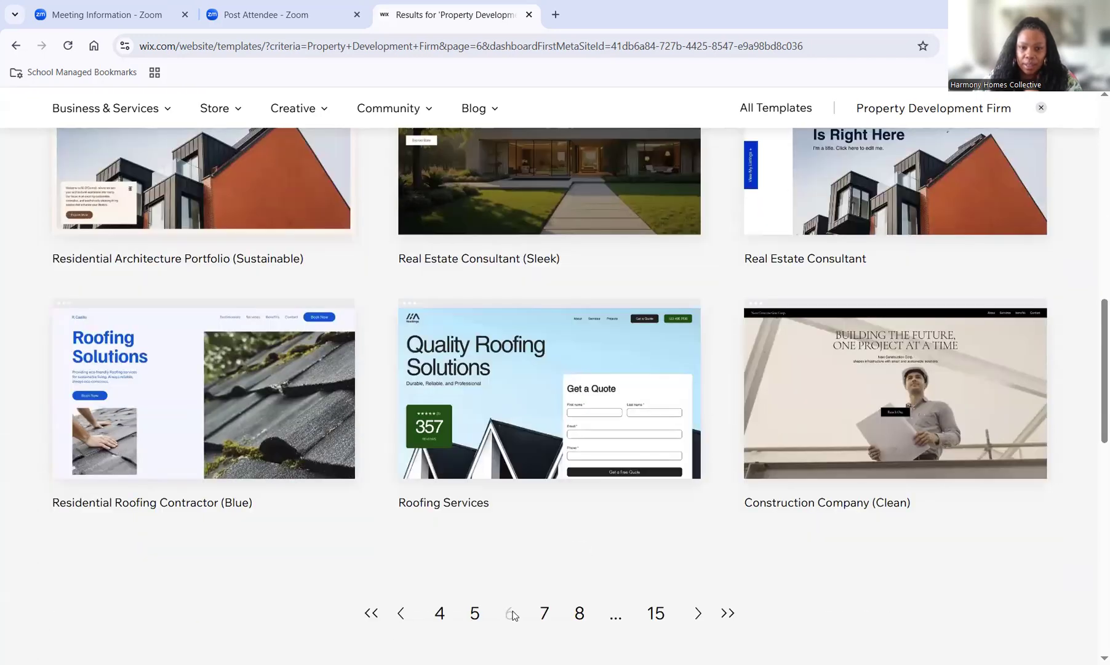
Review the Property Development Firm templates on results page 5, and look over page 6 again.
left_click(475, 614)
scroll(683, 510, "down", 5)
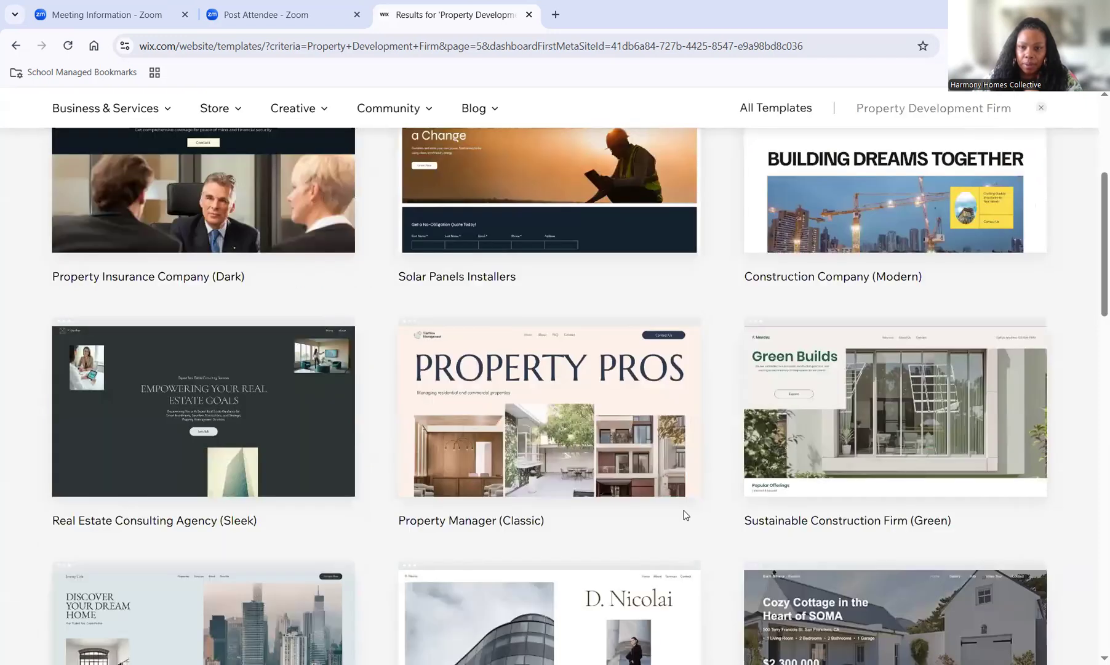
scroll(685, 515, "down", 5)
scroll(486, 503, "down", 2)
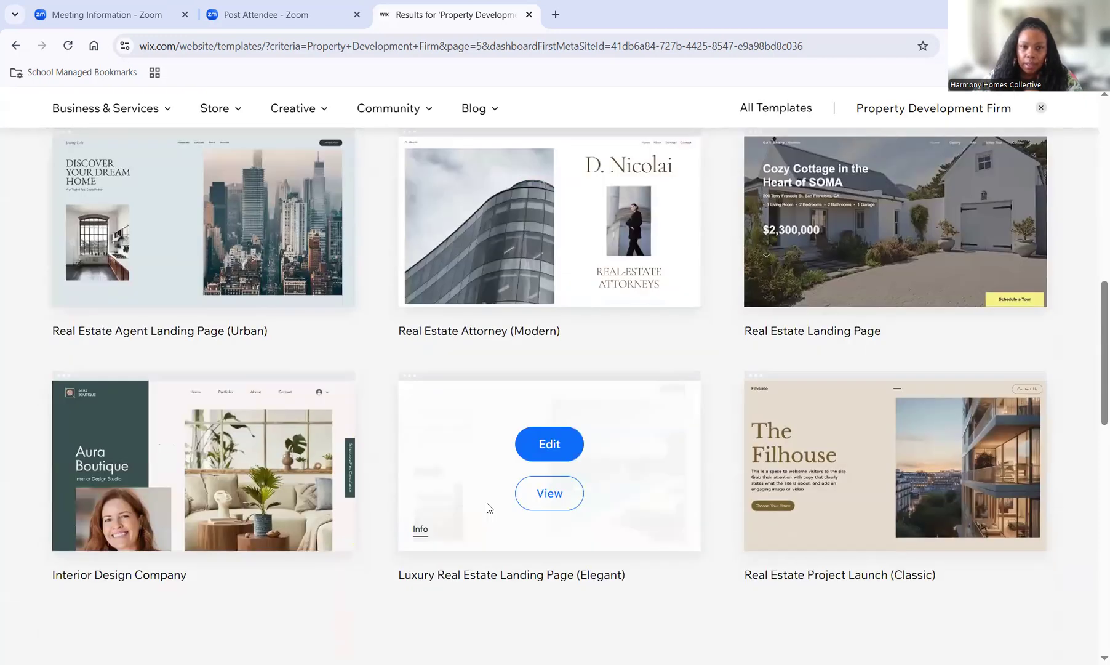
scroll(488, 504, "up", 6)
scroll(488, 504, "up", 5)
scroll(498, 532, "down", 6)
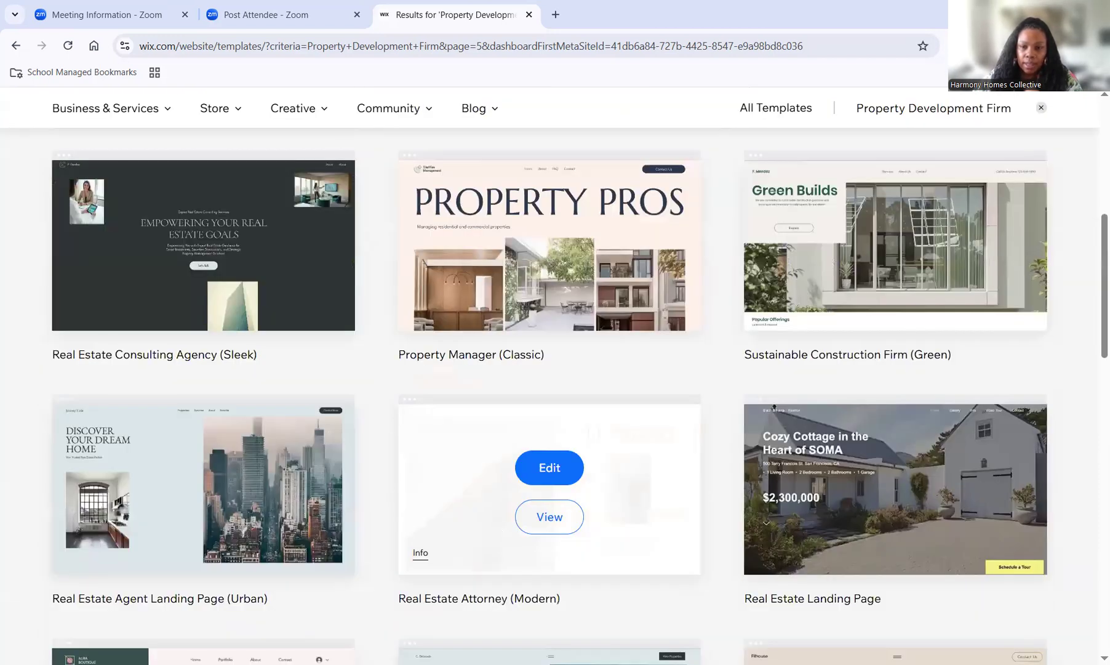
scroll(503, 629, "down", 3)
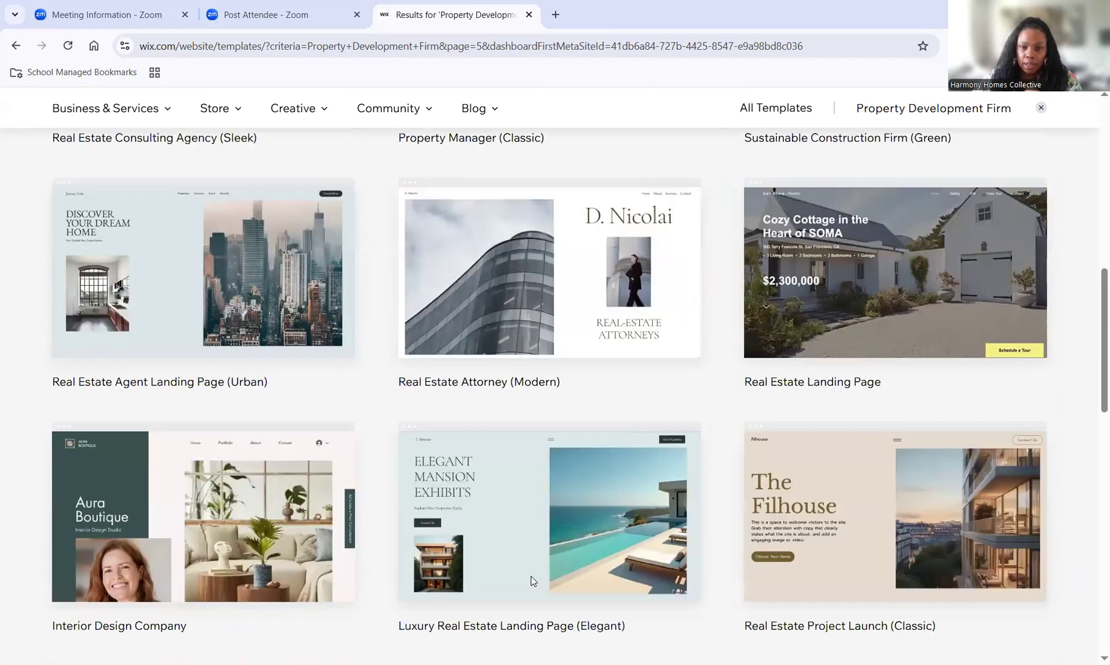
scroll(492, 526, "down", 3)
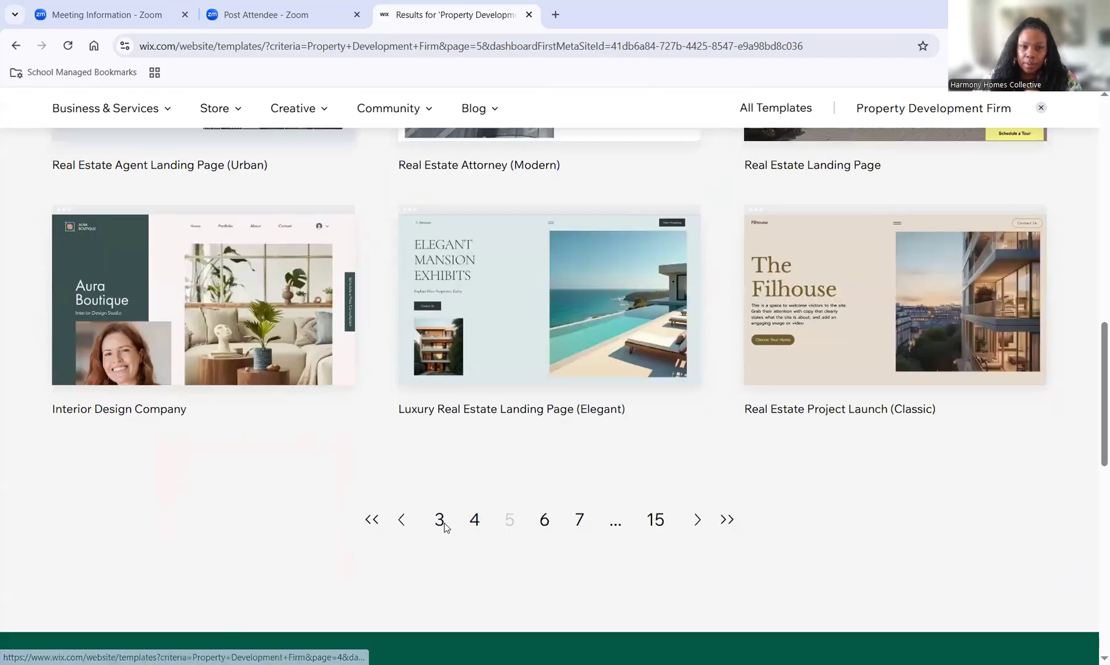
left_click(544, 519)
scroll(656, 523, "down", 10)
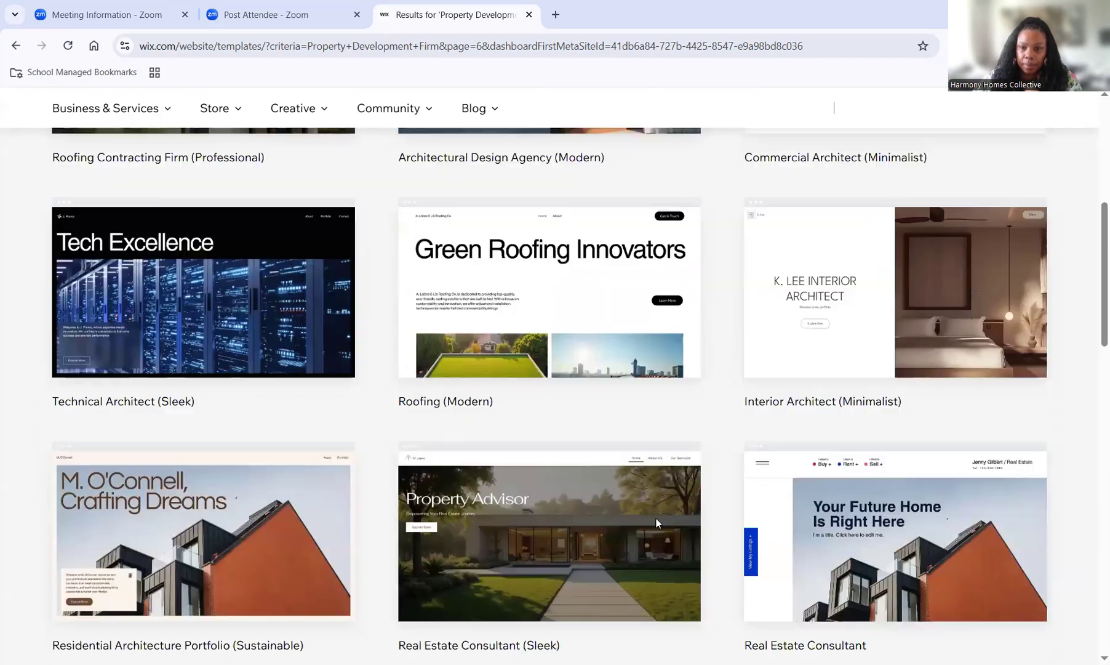
scroll(679, 517, "down", 5)
scroll(679, 518, "up", 4)
scroll(679, 518, "down", 3)
scroll(670, 526, "down", 3)
Go back through results pages 5 and 4 to compare their templates once more.
left_click(474, 421)
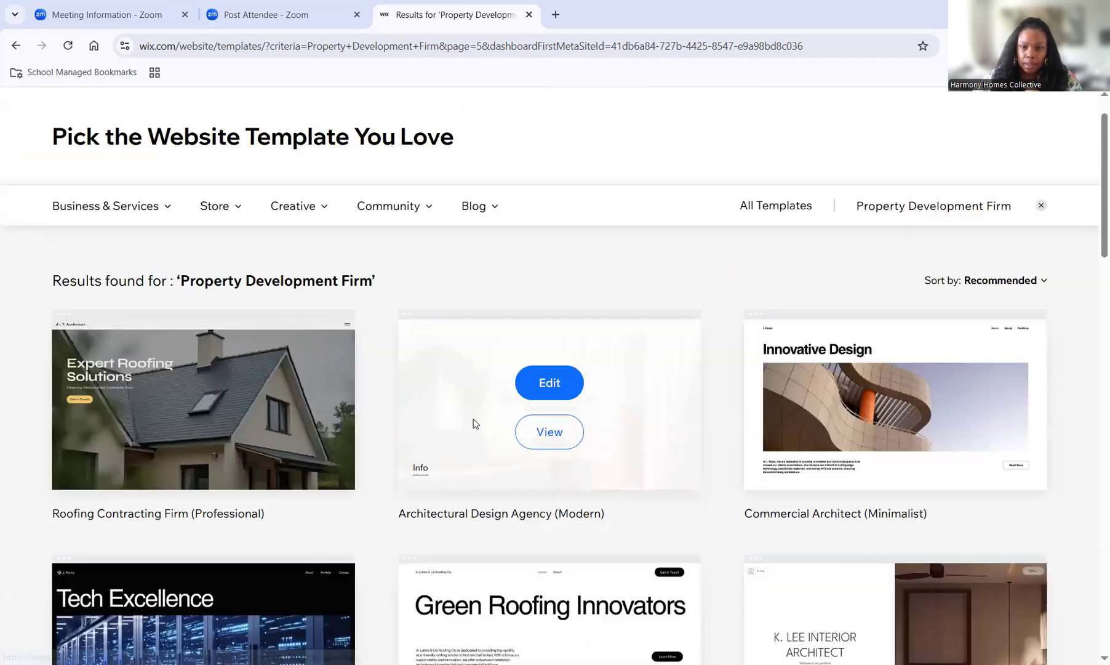
scroll(509, 436, "down", 15)
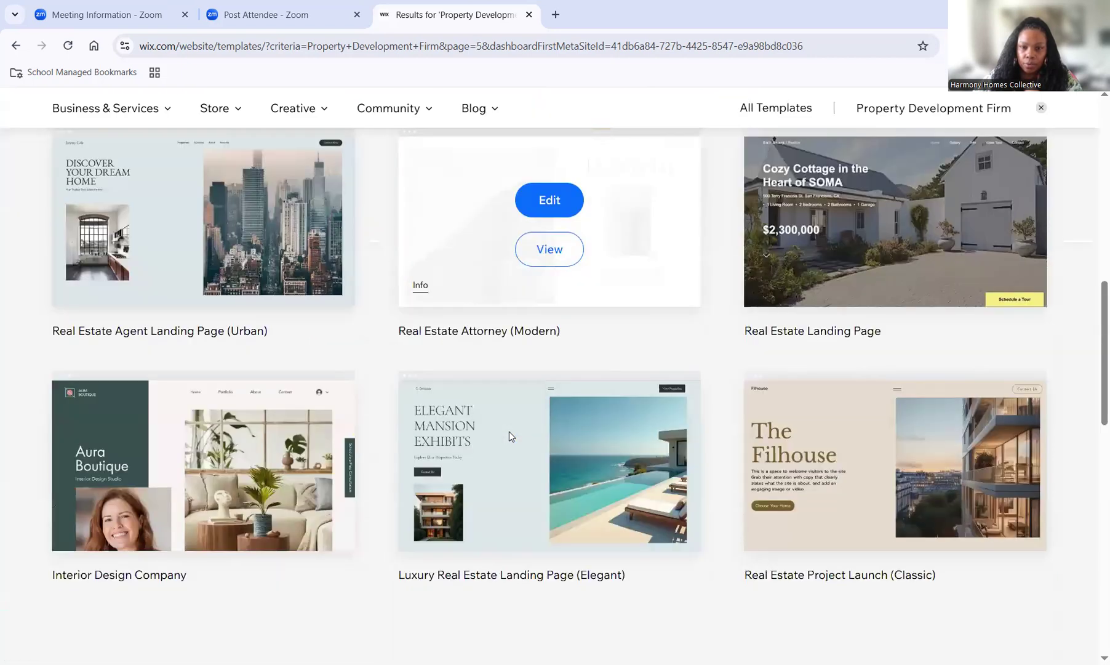
scroll(502, 418, "down", 4)
left_click(474, 397)
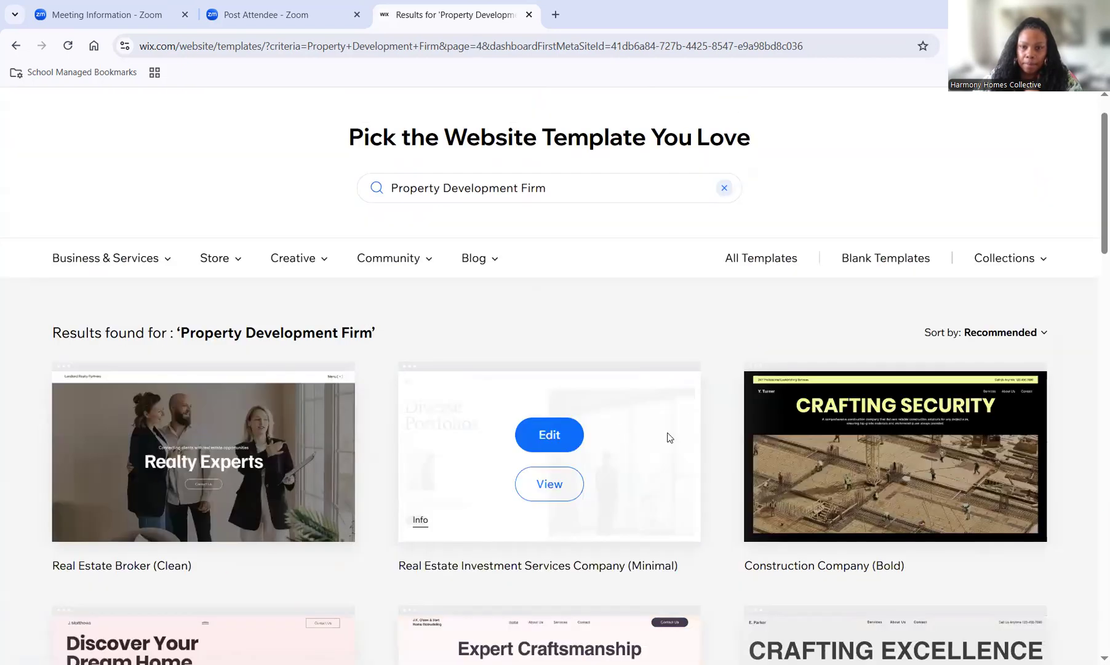
scroll(669, 438, "down", 5)
scroll(669, 437, "down", 6)
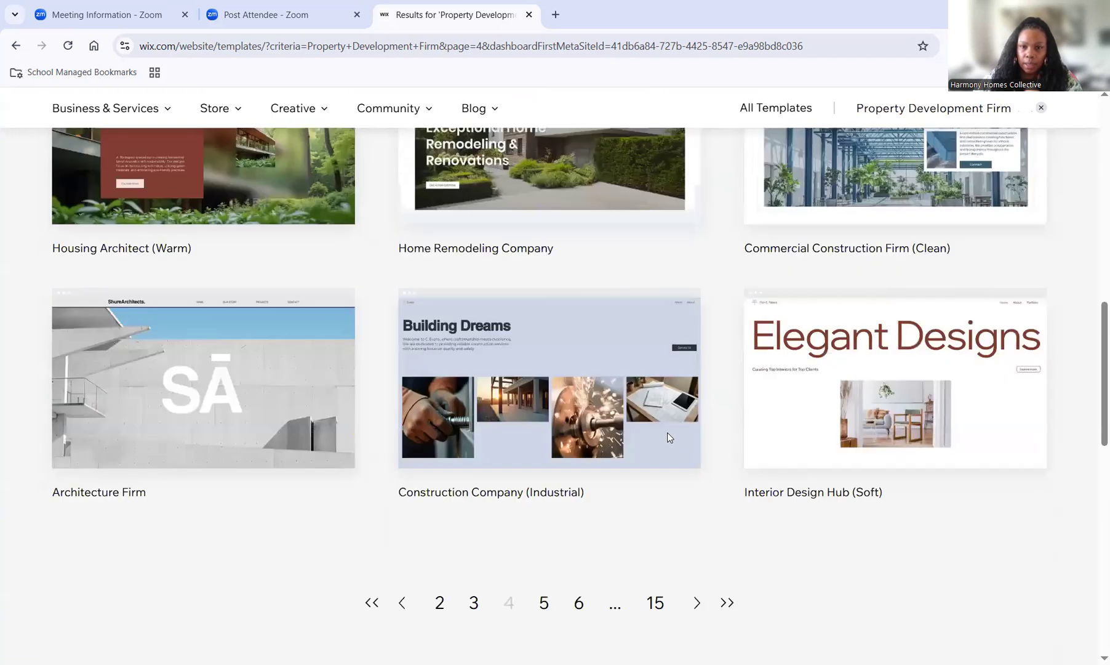
scroll(669, 437, "up", 7)
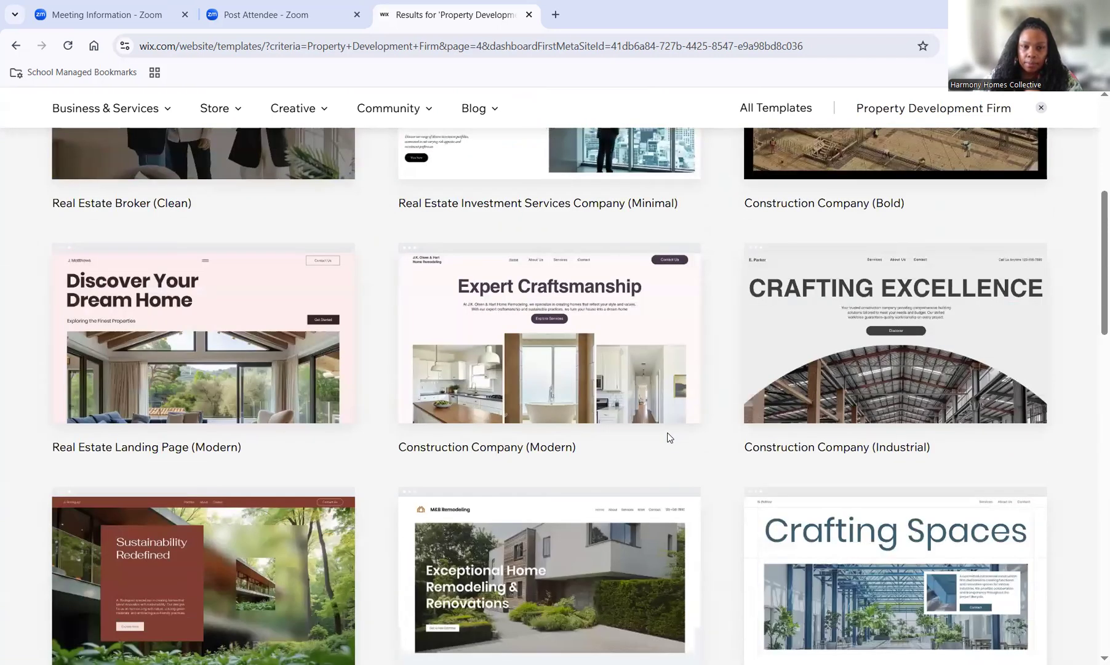
scroll(670, 437, "up", 6)
scroll(670, 437, "down", 4)
scroll(670, 438, "down", 7)
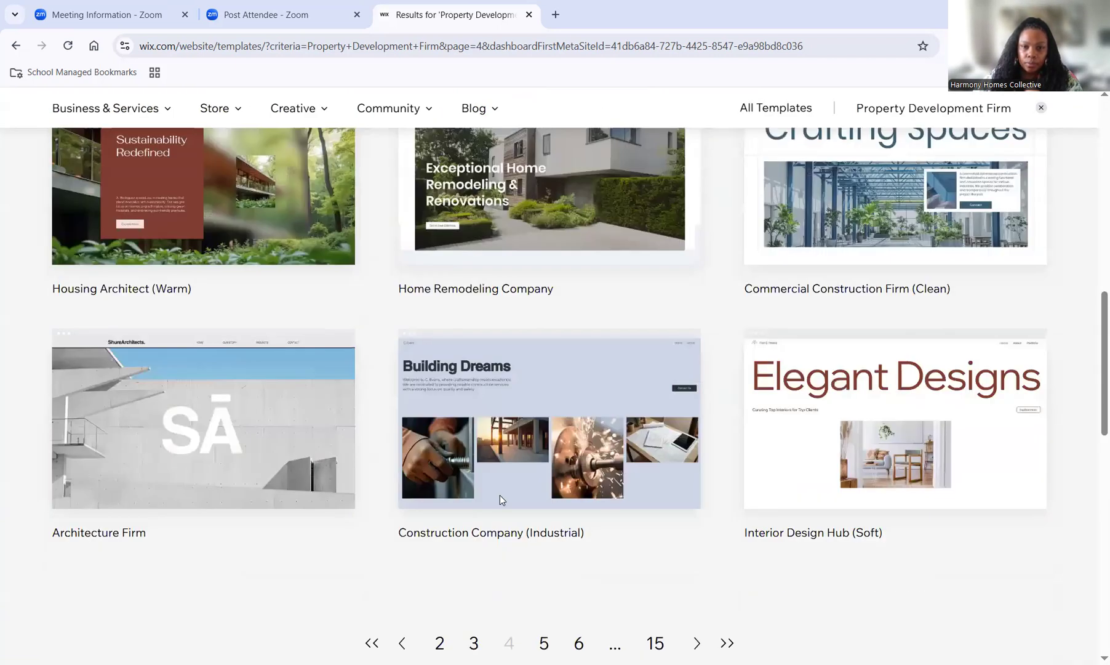
scroll(477, 525, "down", 2)
Return to results page 3 and open the preview of the Home Remodeling Company (Bright) template.
left_click(479, 520)
scroll(492, 515, "down", 9)
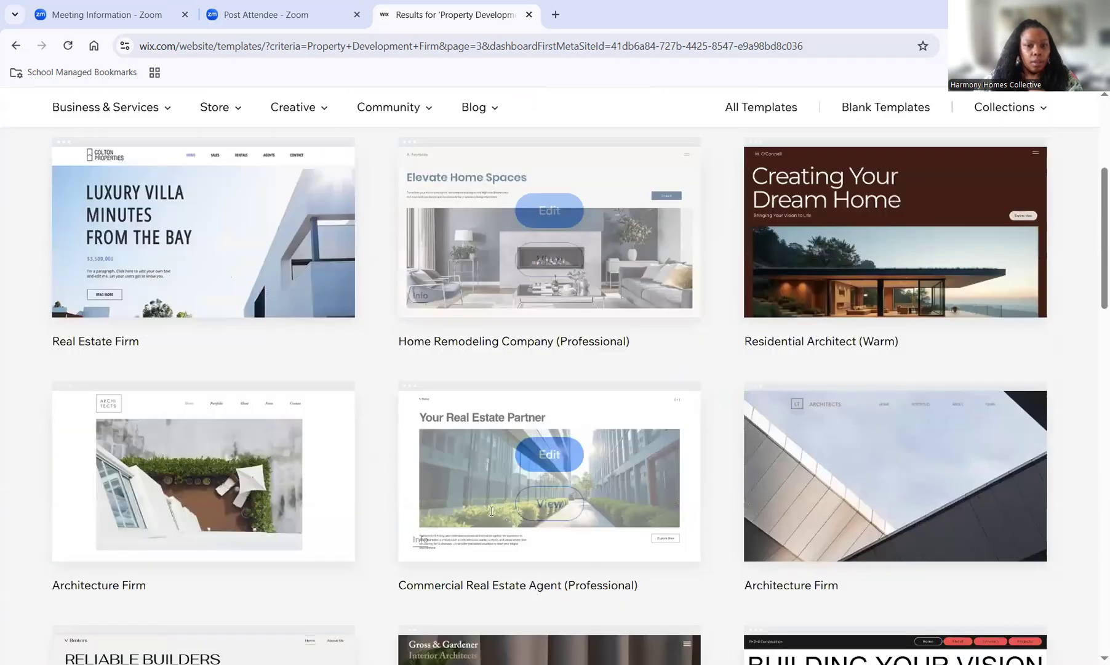
scroll(492, 511, "down", 5)
scroll(910, 369, "down", 3)
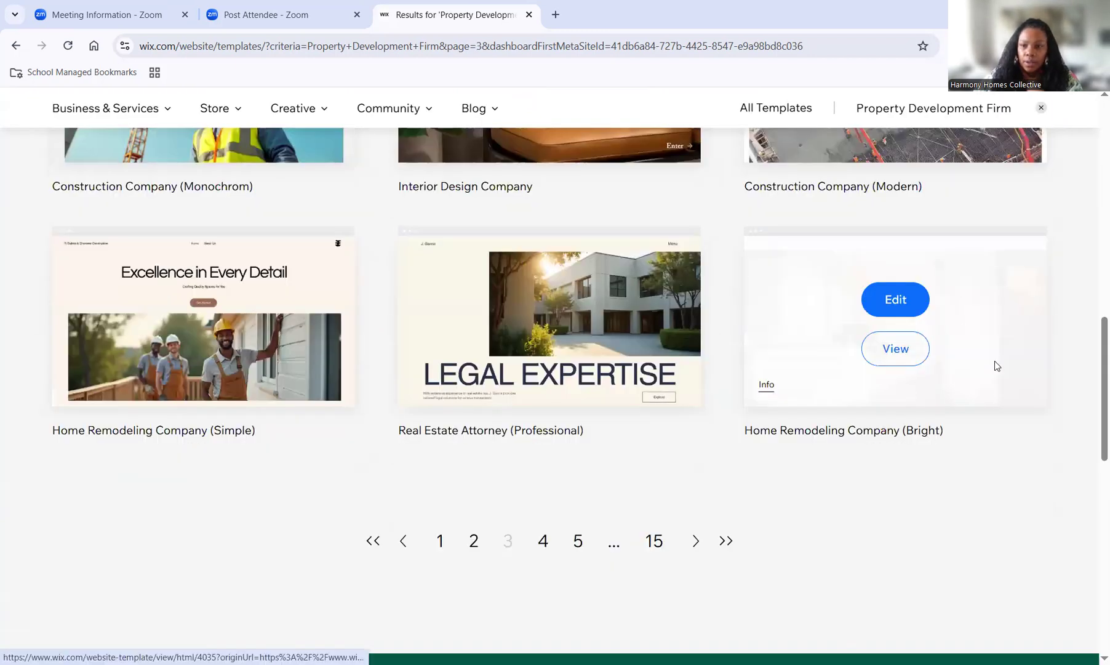
left_click(896, 354)
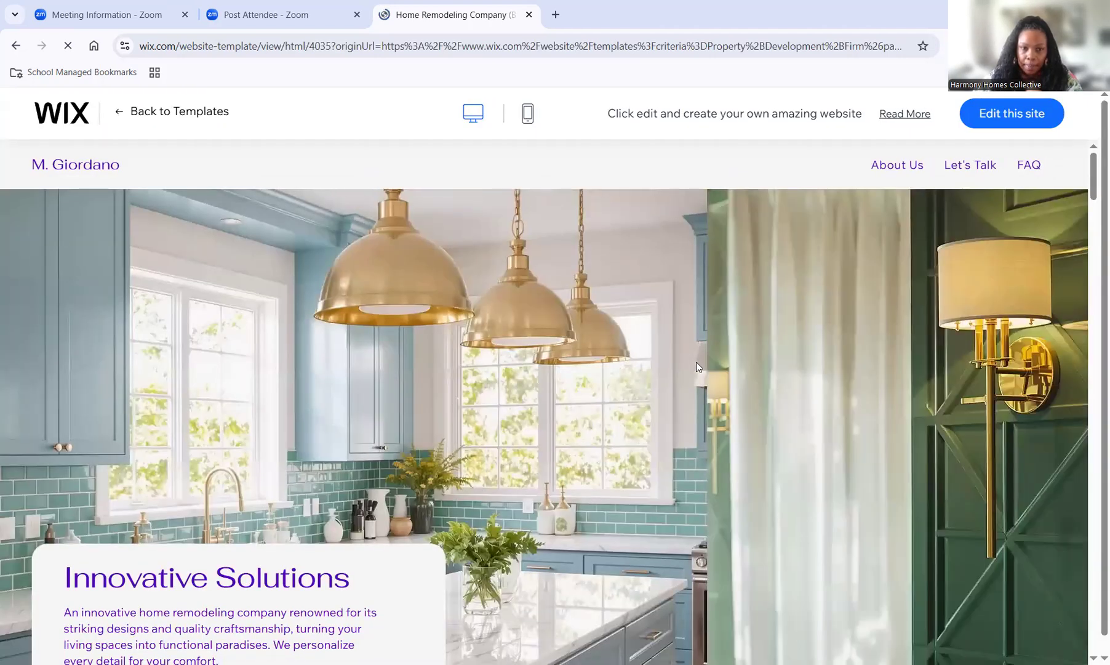
scroll(586, 385, "down", 3)
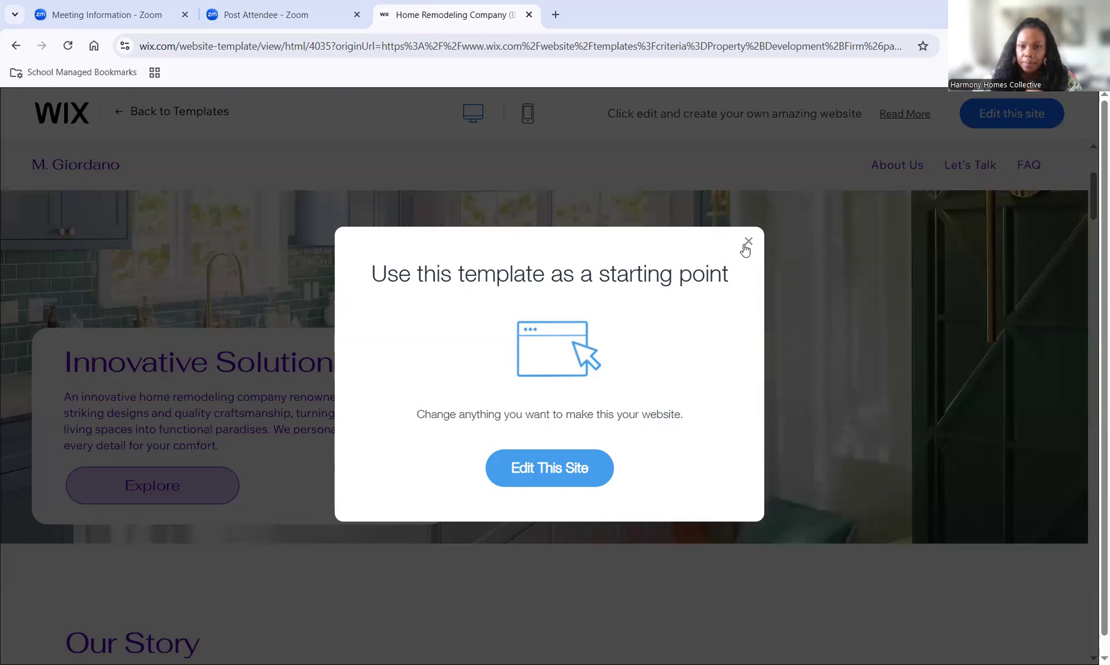
Start editing a site based on the previewed template, and dismiss the AI content form and the editor's introductory overlay.
left_click_drag(746, 249, 588, 414)
left_click(567, 469)
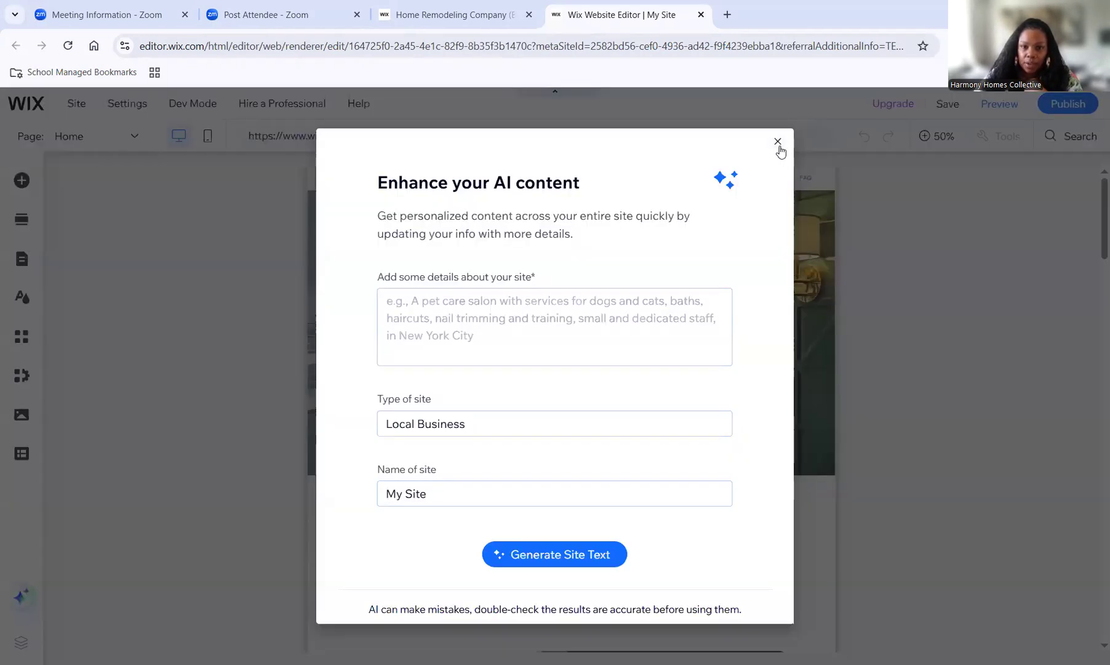
left_click(778, 142)
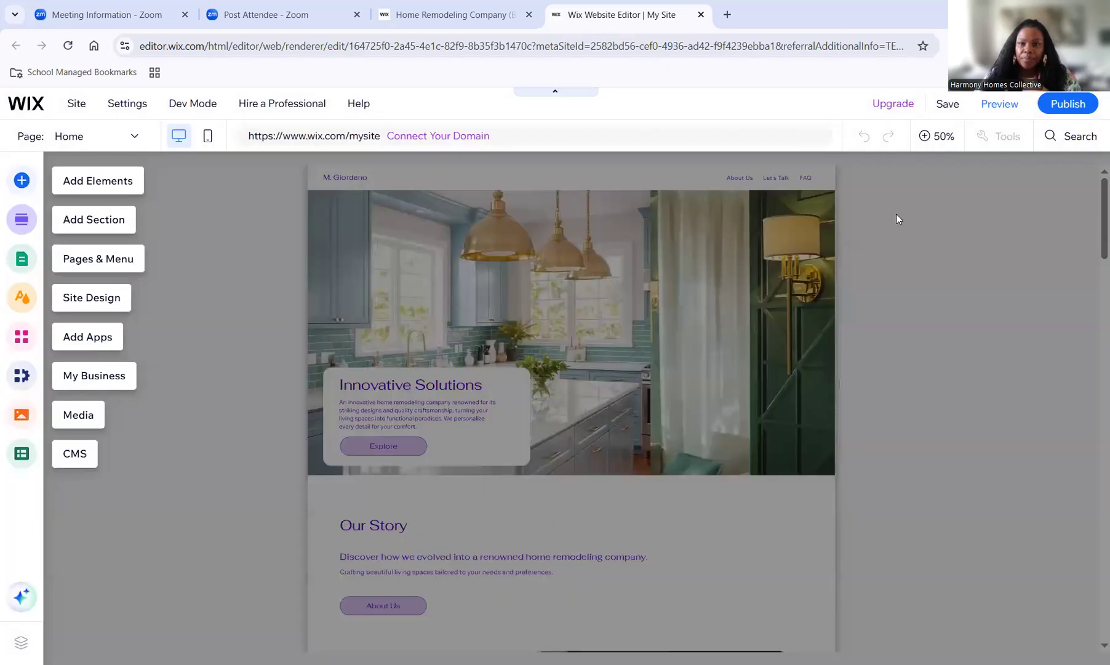
left_click(904, 203)
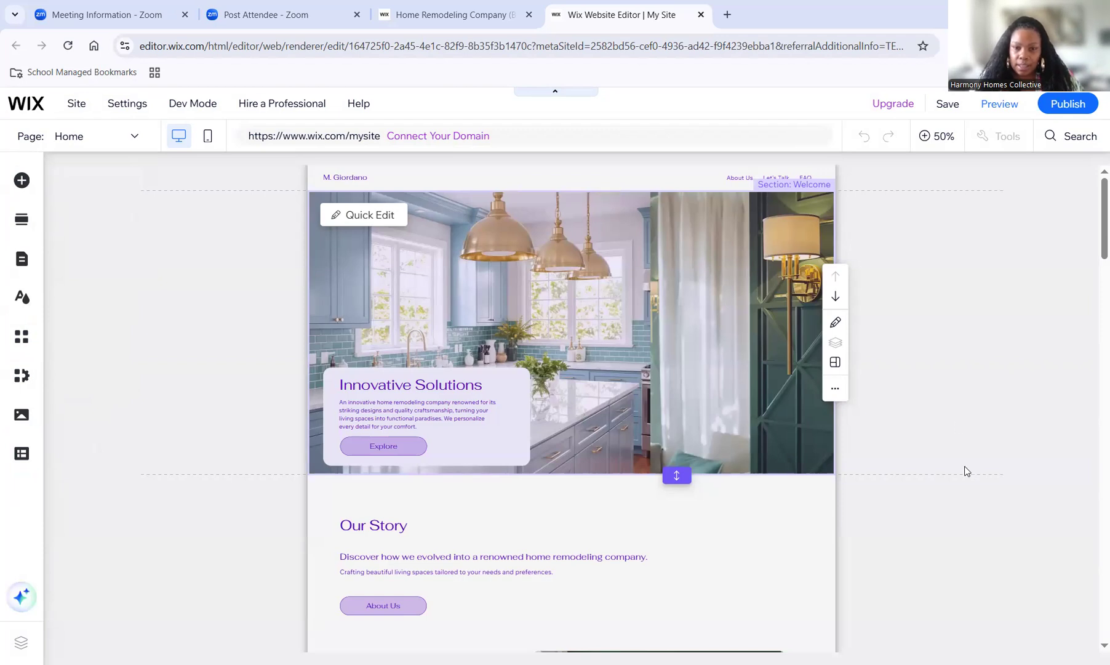
left_click(960, 493)
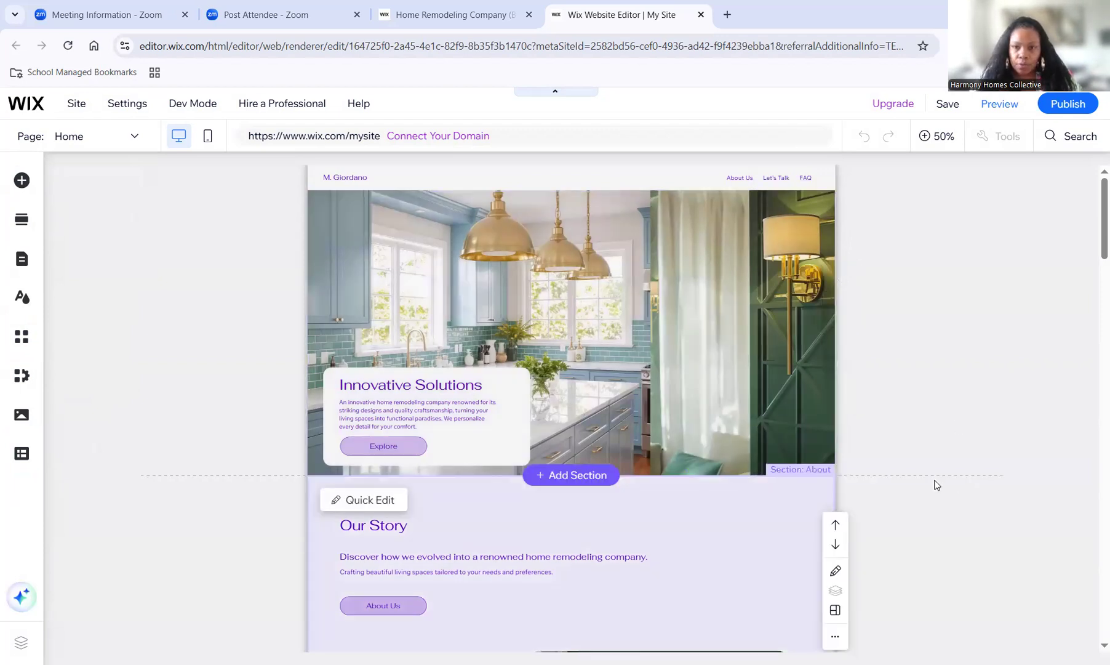
Replace the site title in the header with Harmony Homes Collective, and widen its text box to fit the name on two lines.
key("ctrl+plus")
left_click(396, 352)
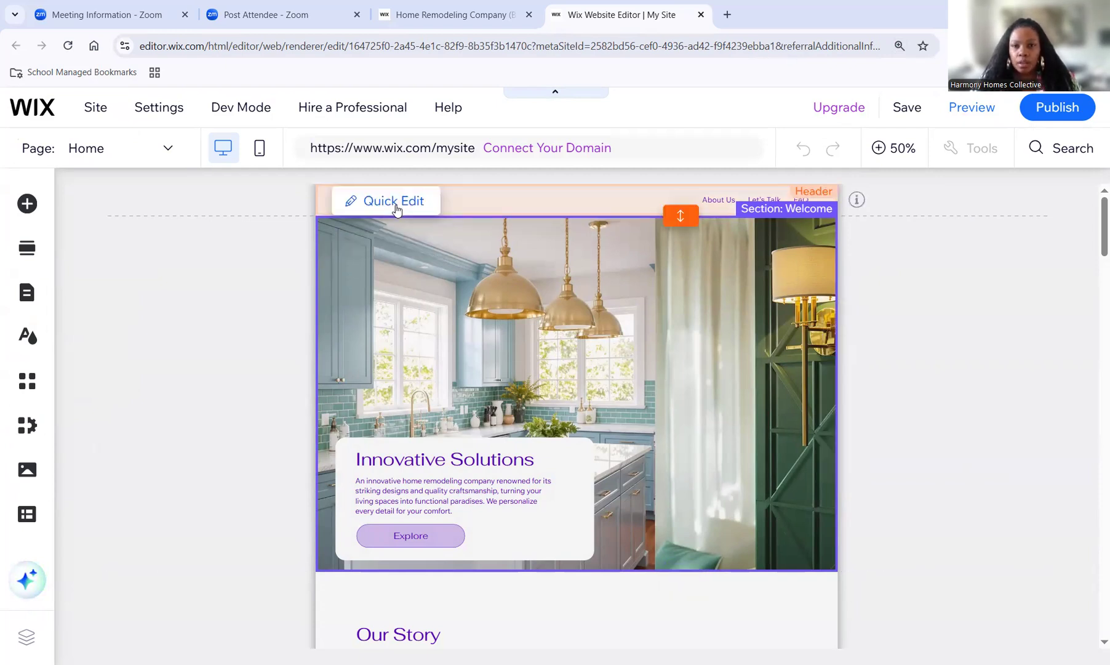
left_click(397, 210)
left_click(166, 200)
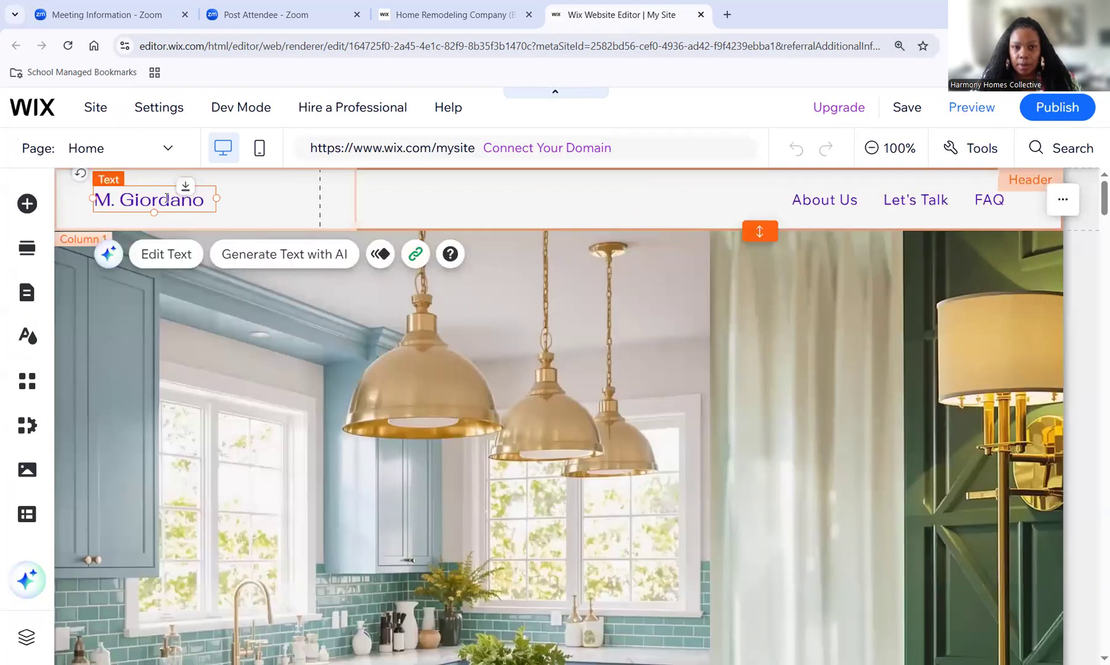
double_click(167, 199)
type("H")
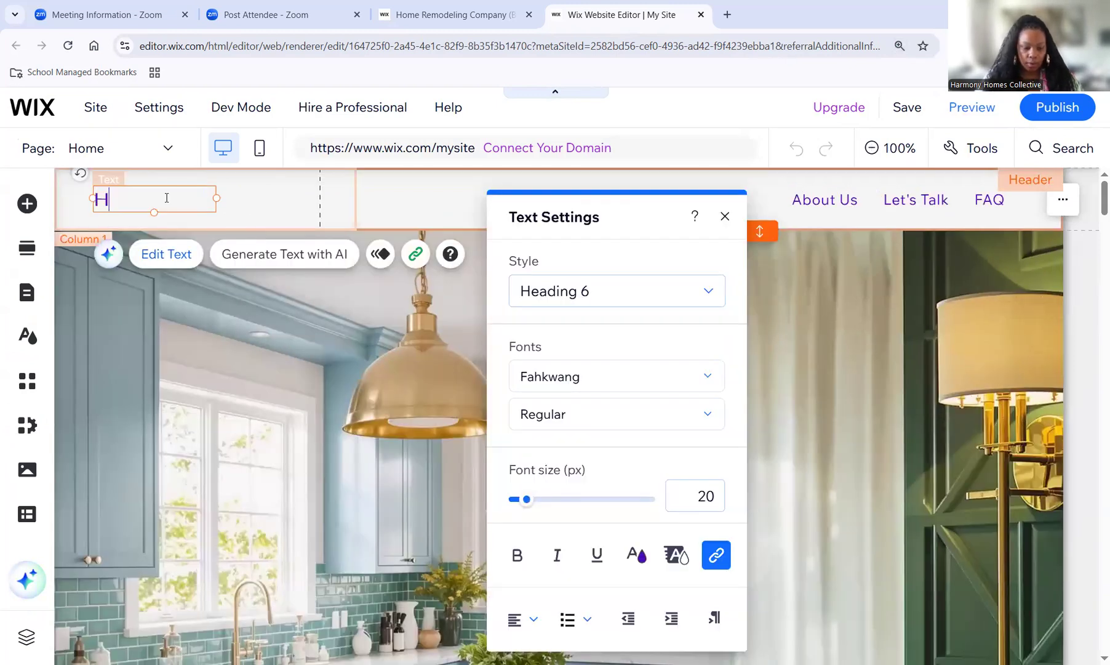
type("armi")
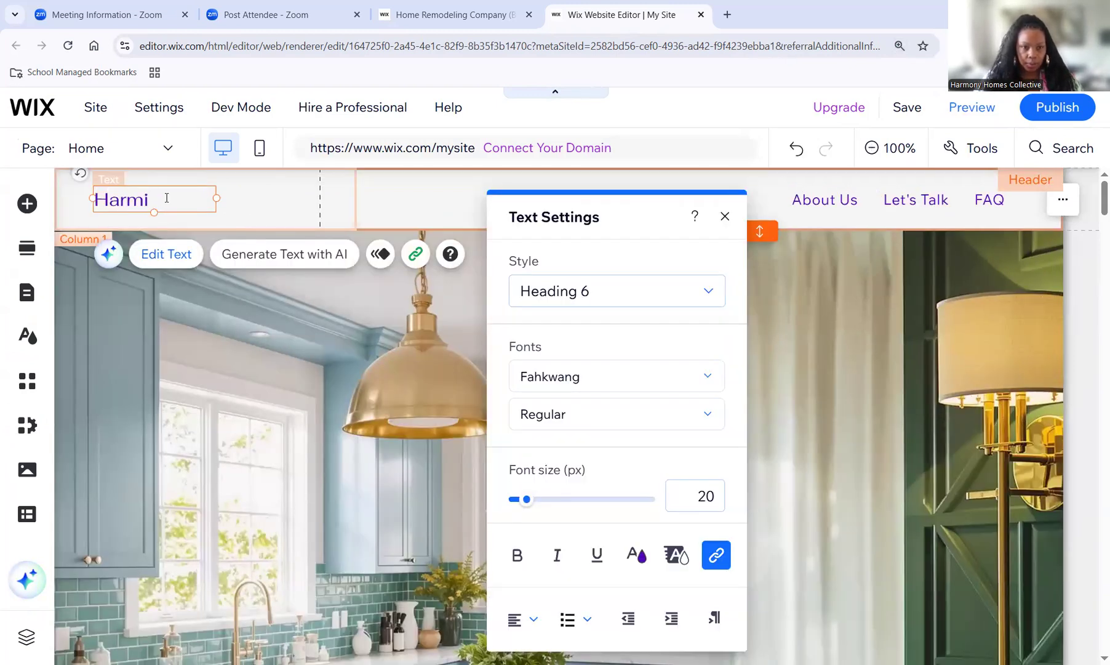
key("BackSpace")
type("ony")
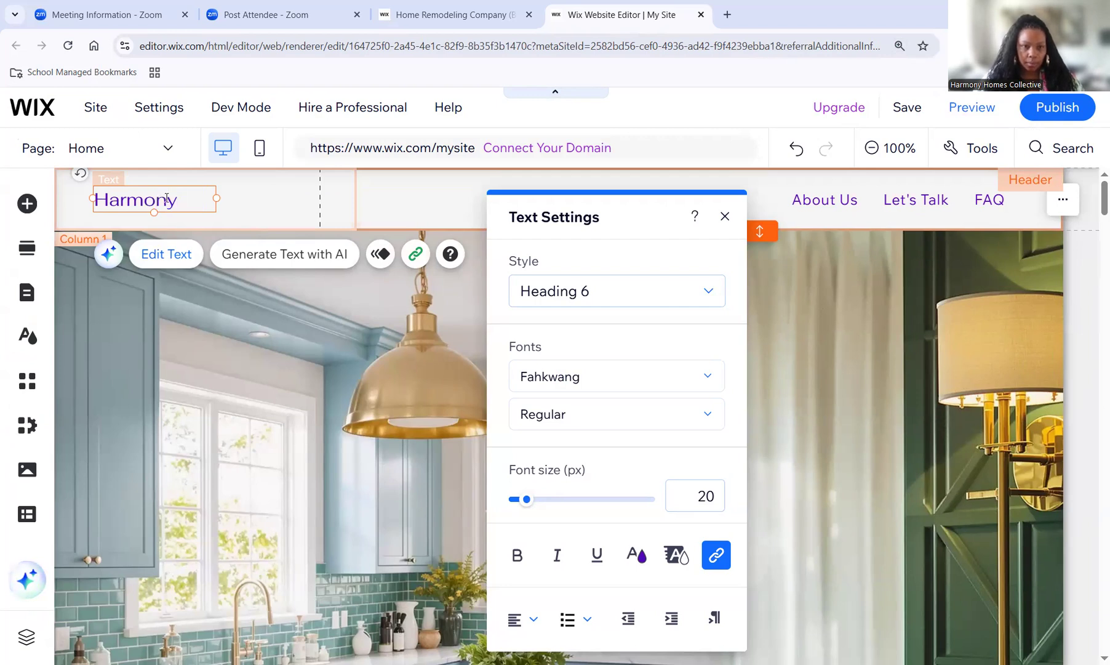
type(" Homes C")
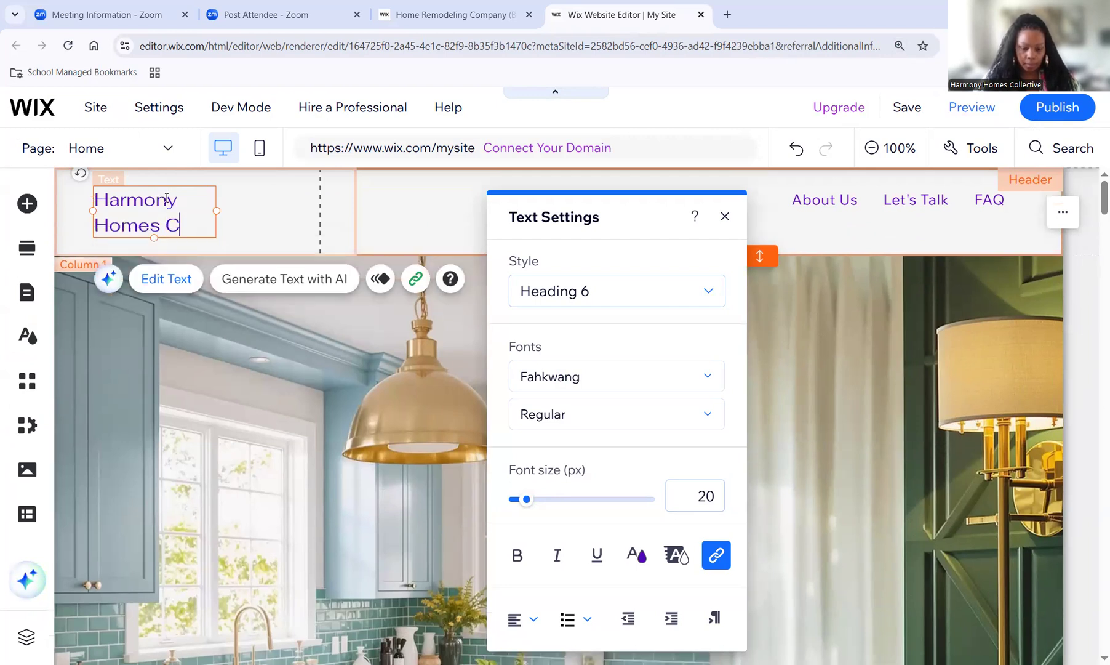
type("ollective")
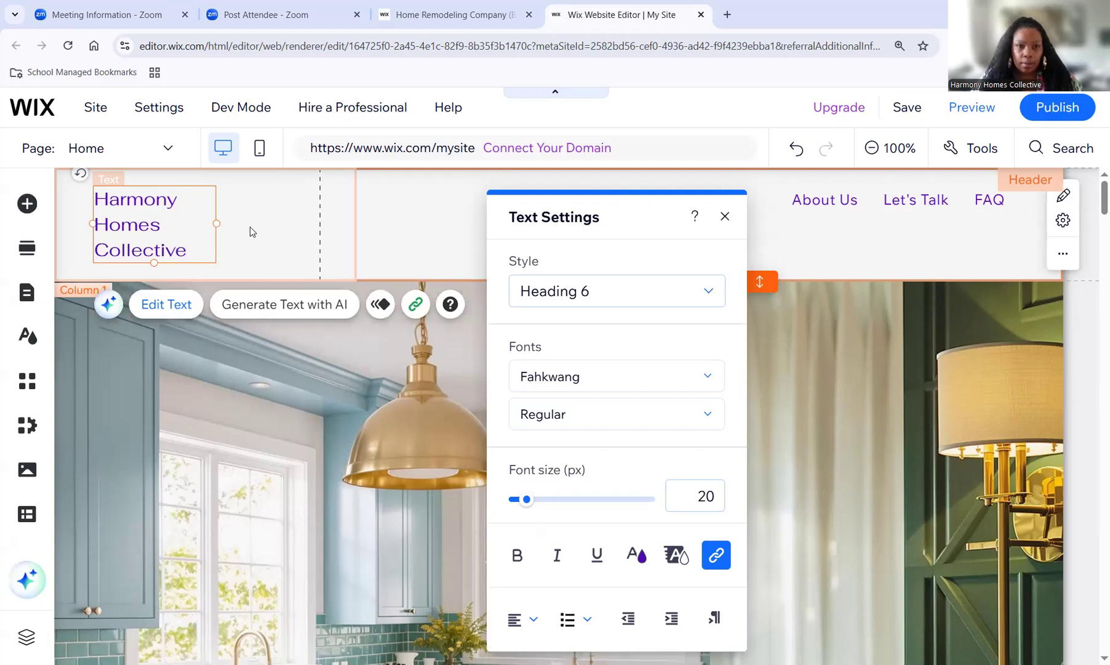
left_click_drag(288, 224, 286, 224)
left_click(314, 226)
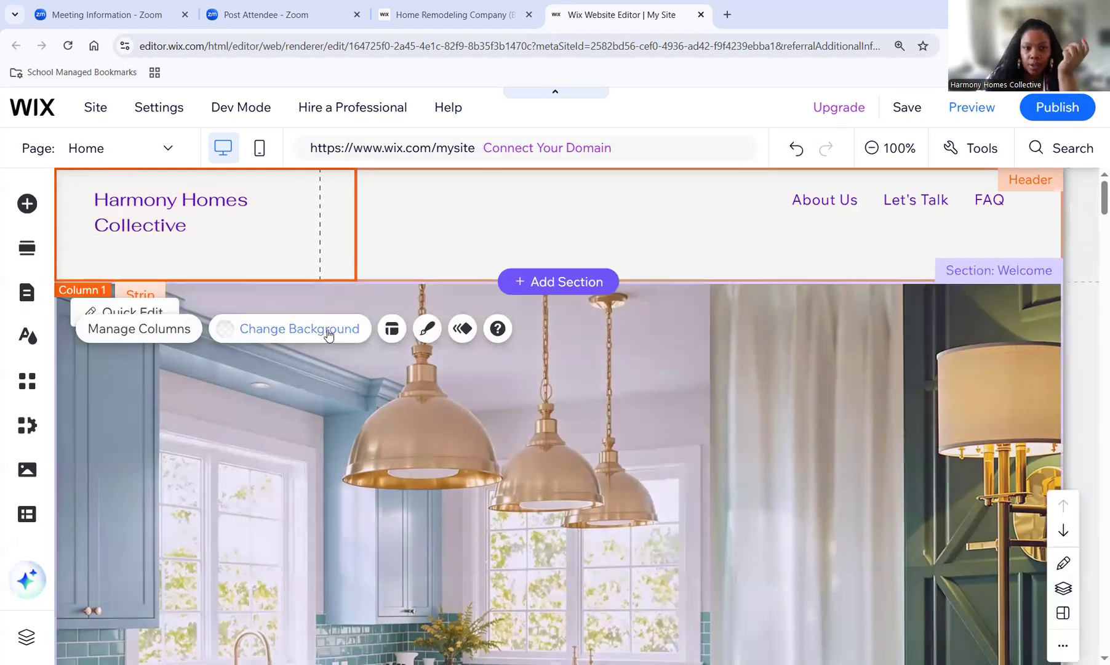
Upload the Harmony Homes Collective logo image from Downloads and set it as the background of the header's first column.
left_click(328, 336)
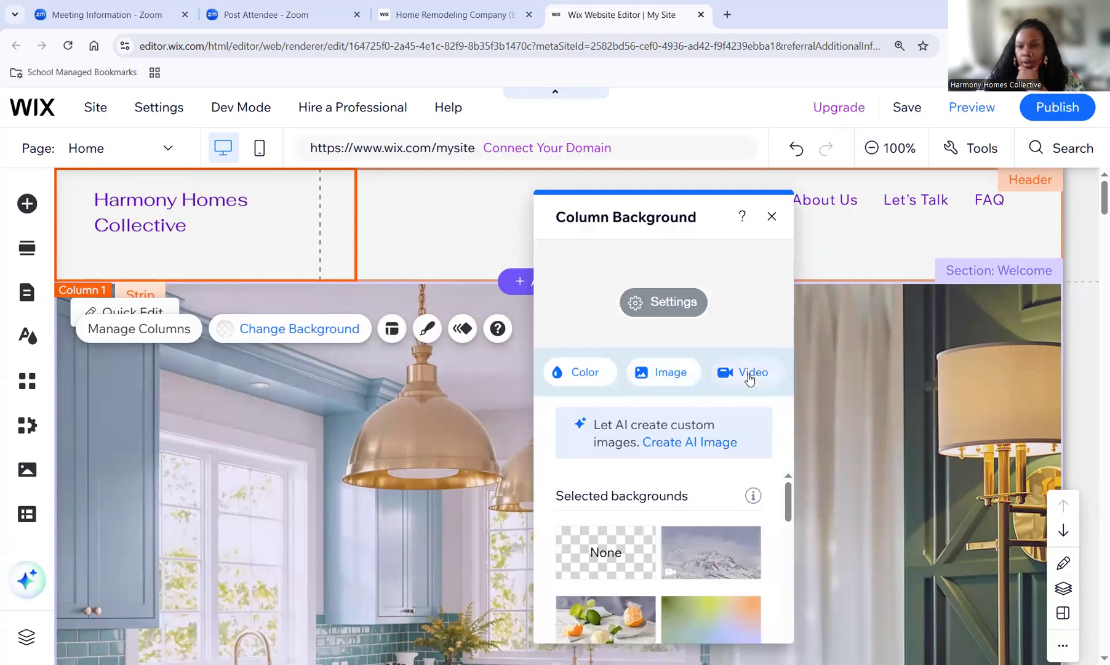
left_click(660, 376)
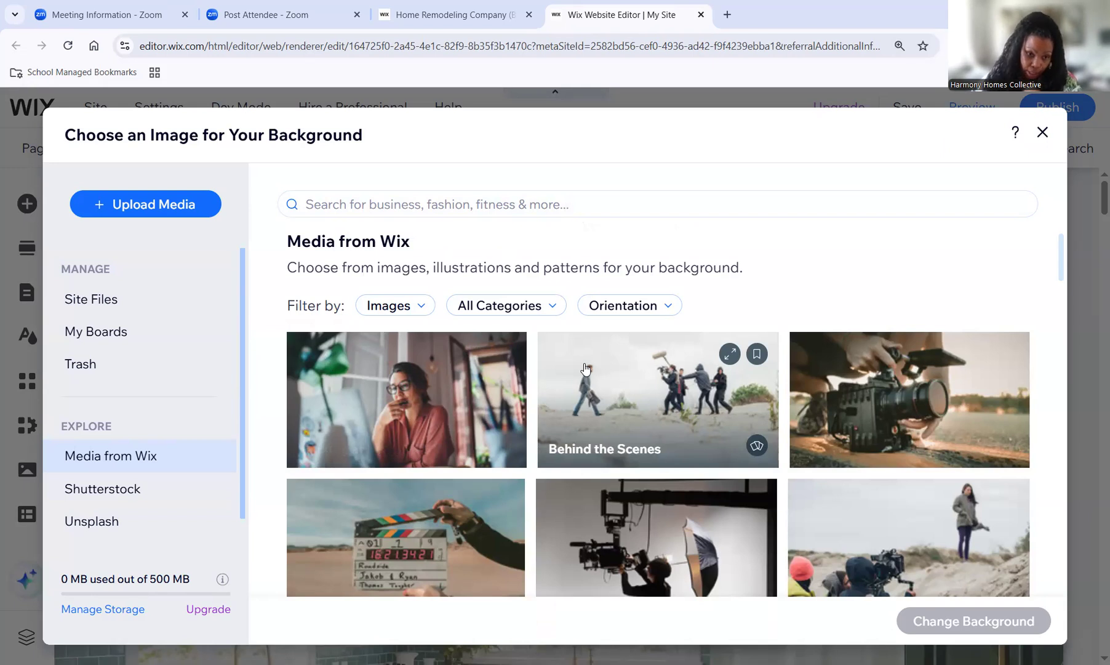
left_click(147, 207)
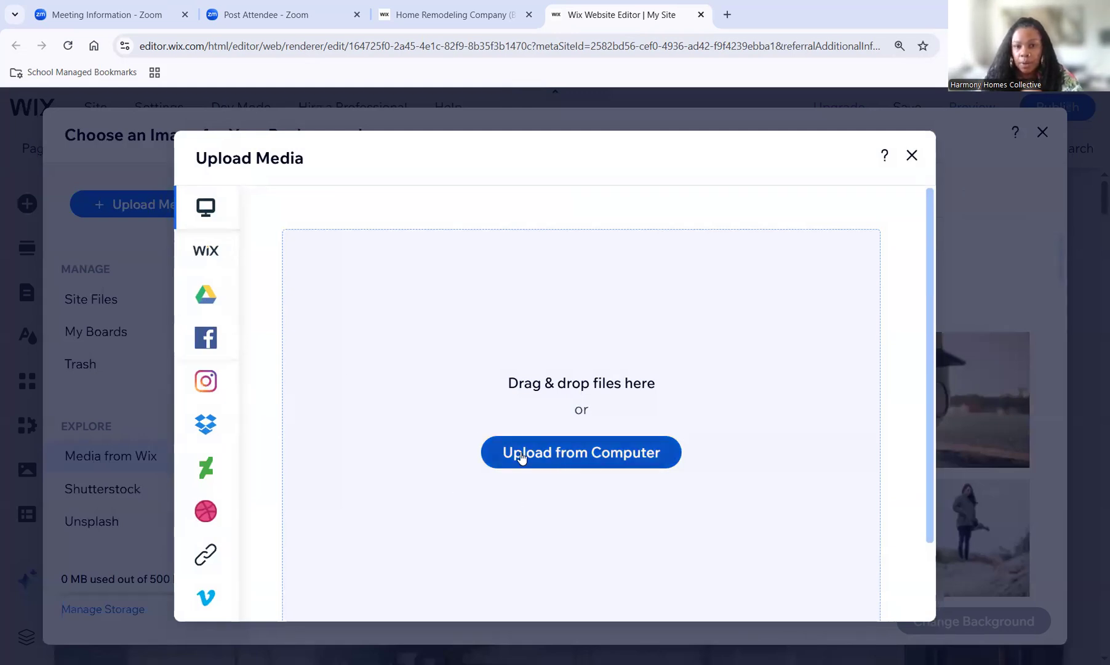
left_click(561, 454)
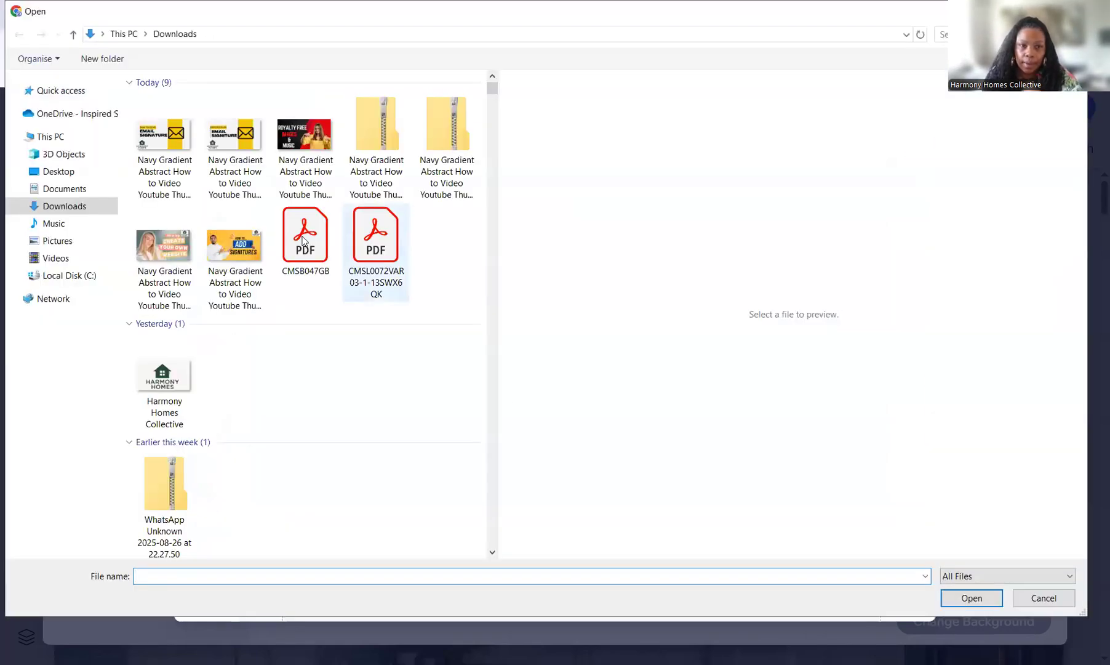
left_click(167, 375)
left_click(989, 600)
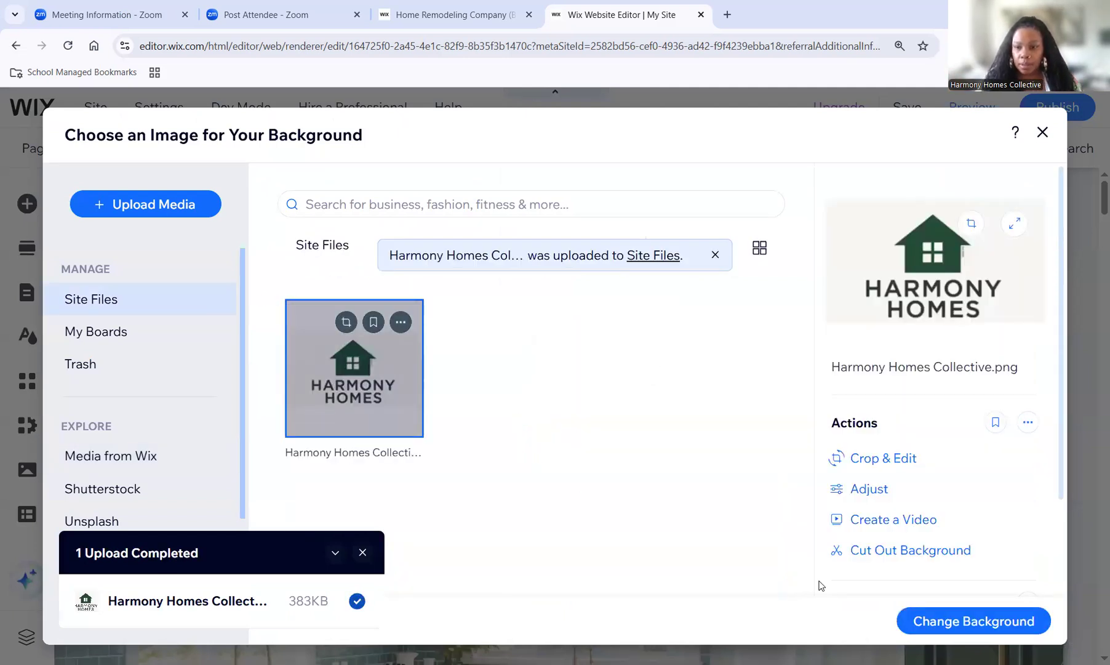
left_click(953, 620)
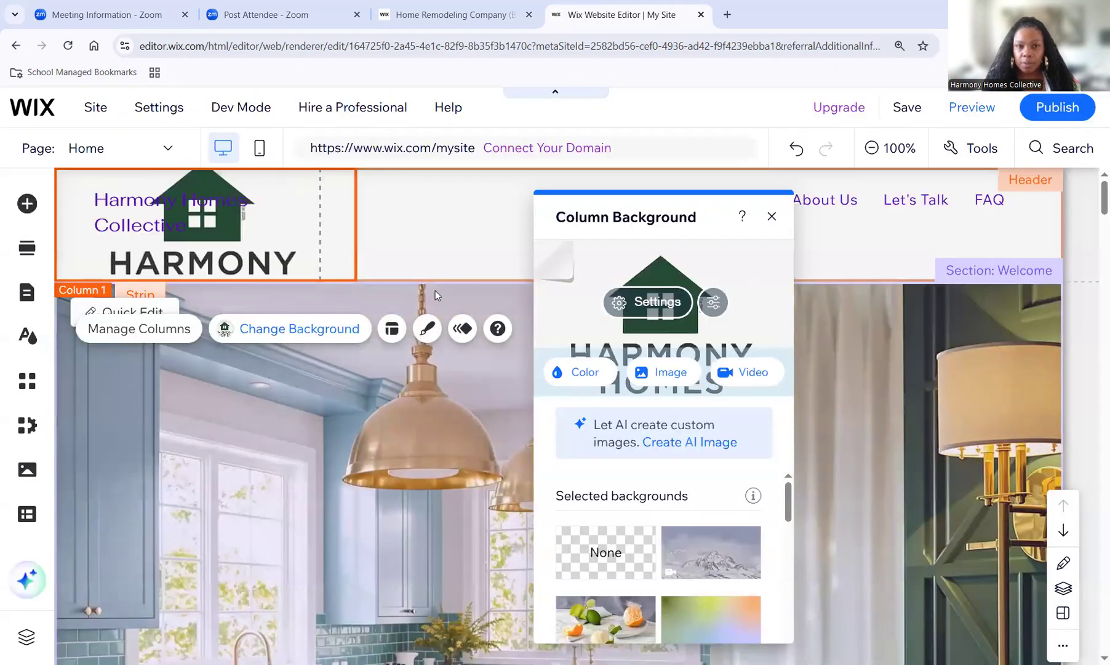
Move the Harmony Homes Collective title out of the logo column into the header's second column, beside the logo.
left_click(278, 229)
left_click_drag(277, 229, 362, 245)
left_click_drag(299, 213, 499, 198)
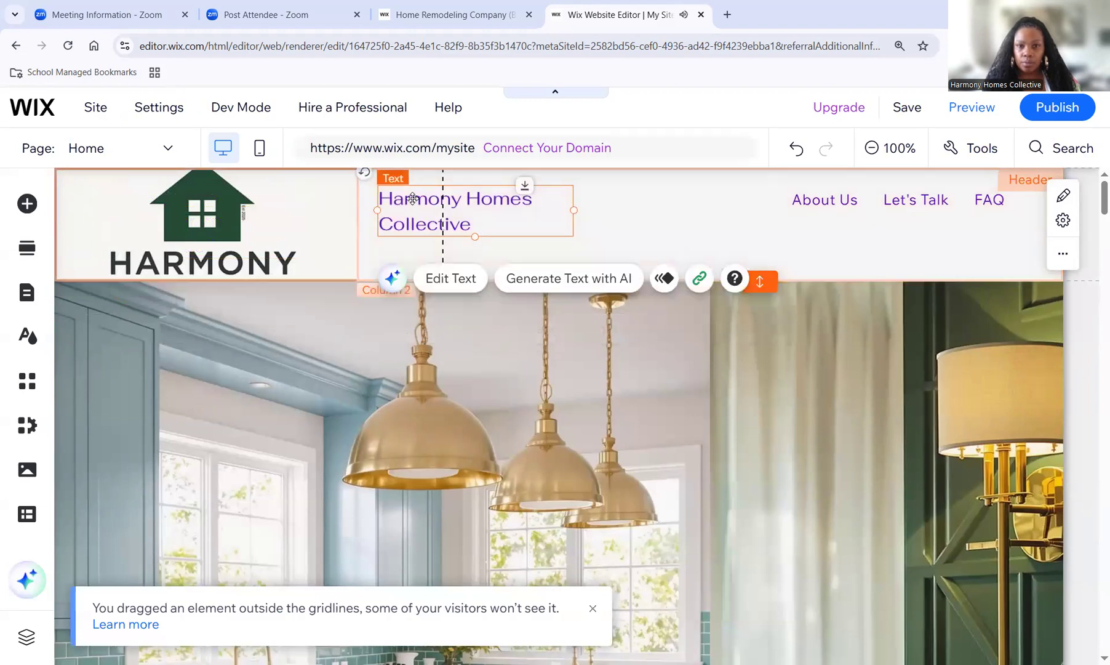
left_click(283, 248)
left_click(439, 209)
double_click(439, 209)
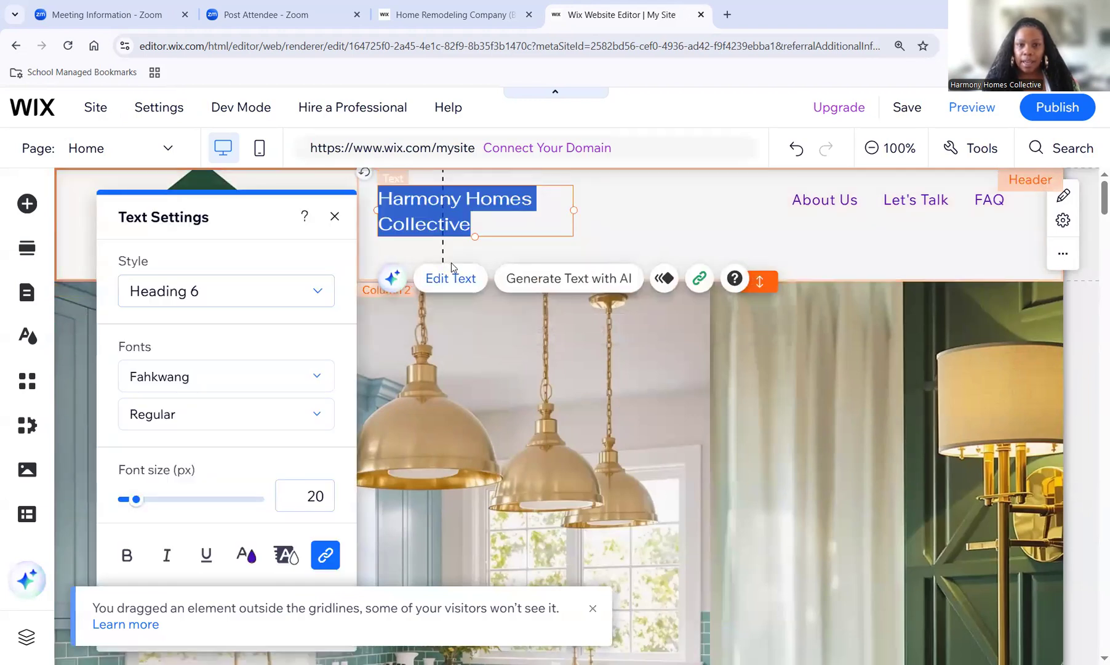
left_click(312, 290)
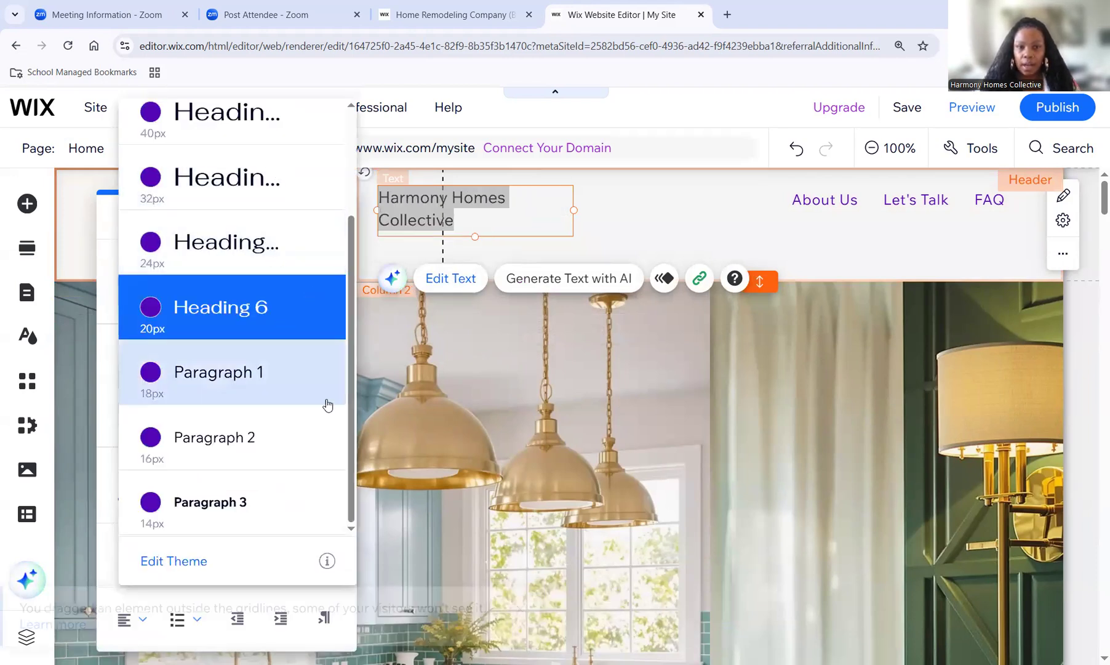
left_click(555, 246)
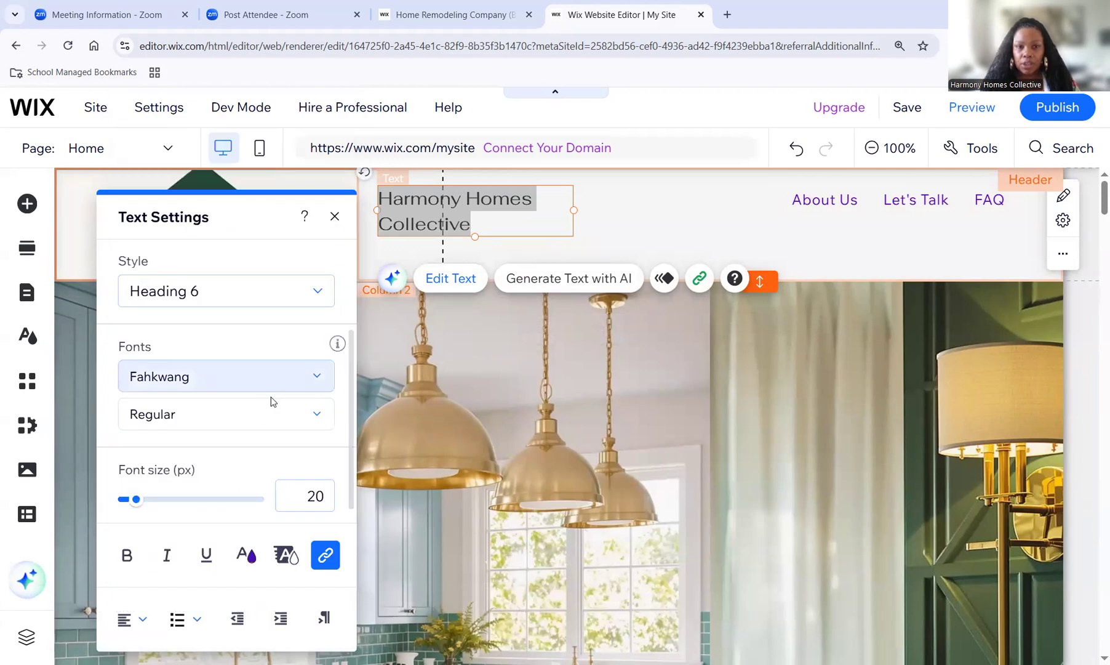
left_click(284, 376)
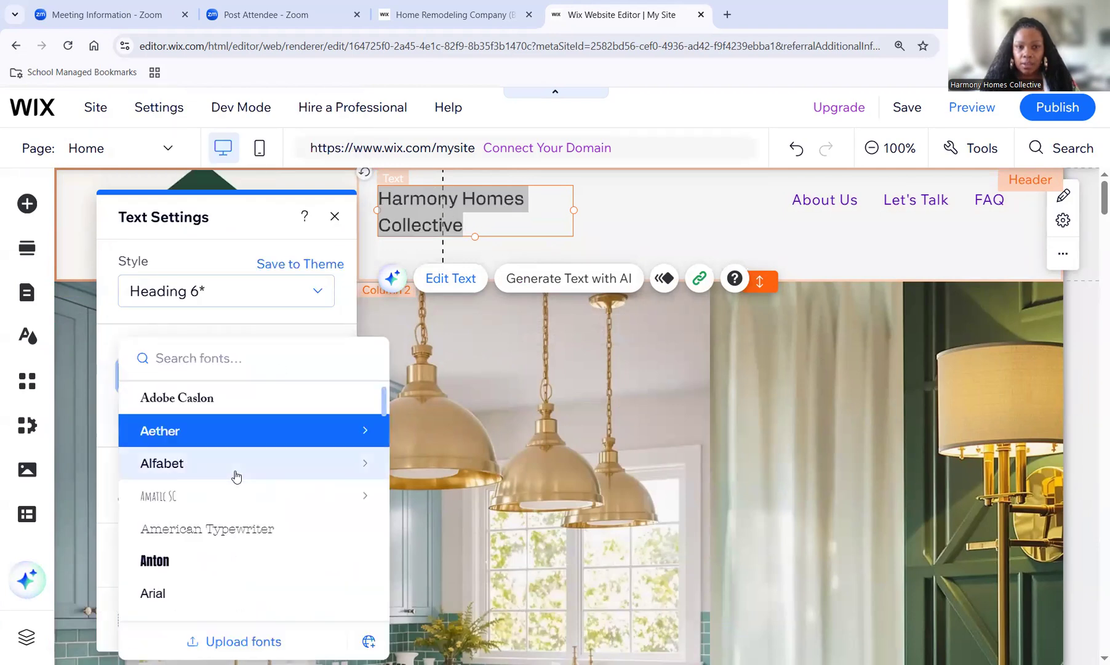
left_click(315, 320)
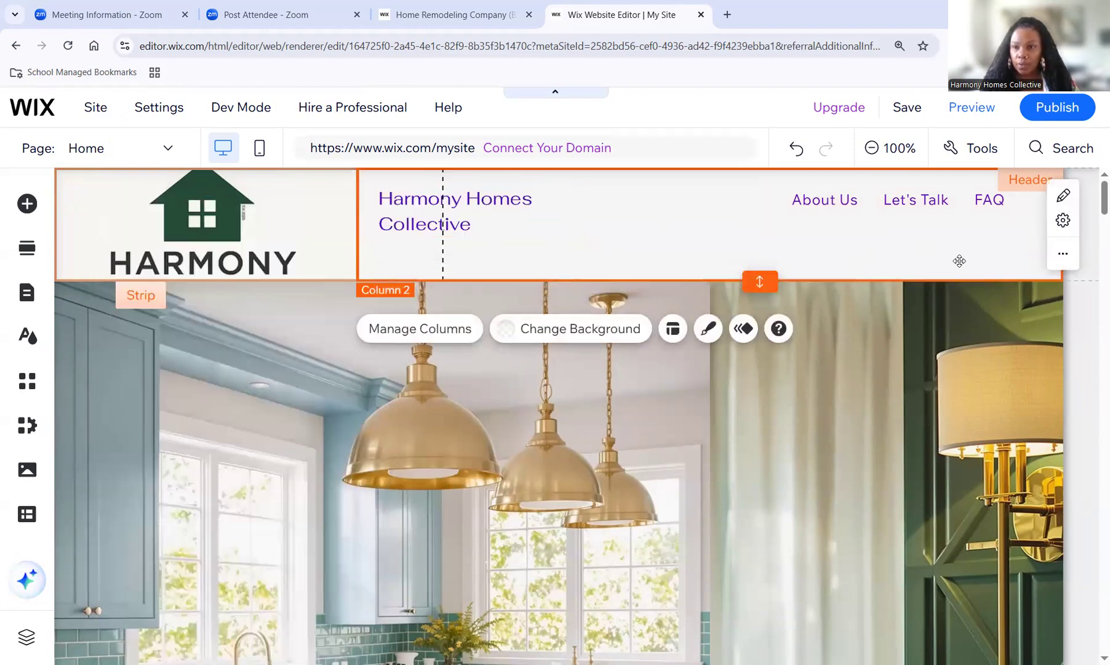
Open the management of the header menu's pages and display the About Us page.
left_click(909, 204)
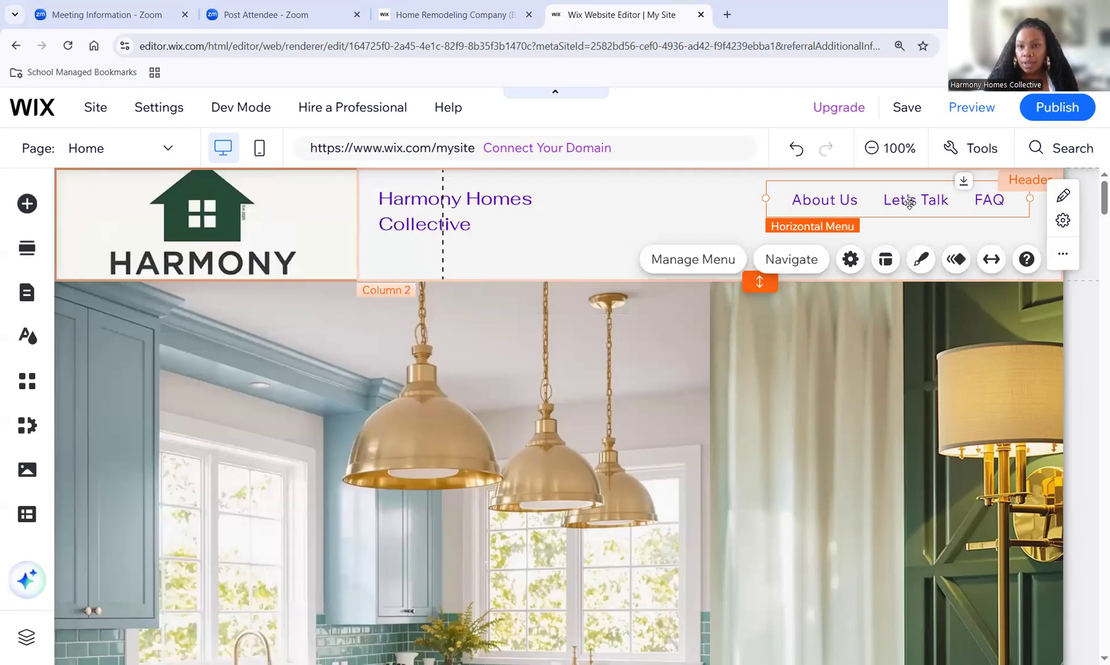
double_click(856, 202)
left_click(277, 333)
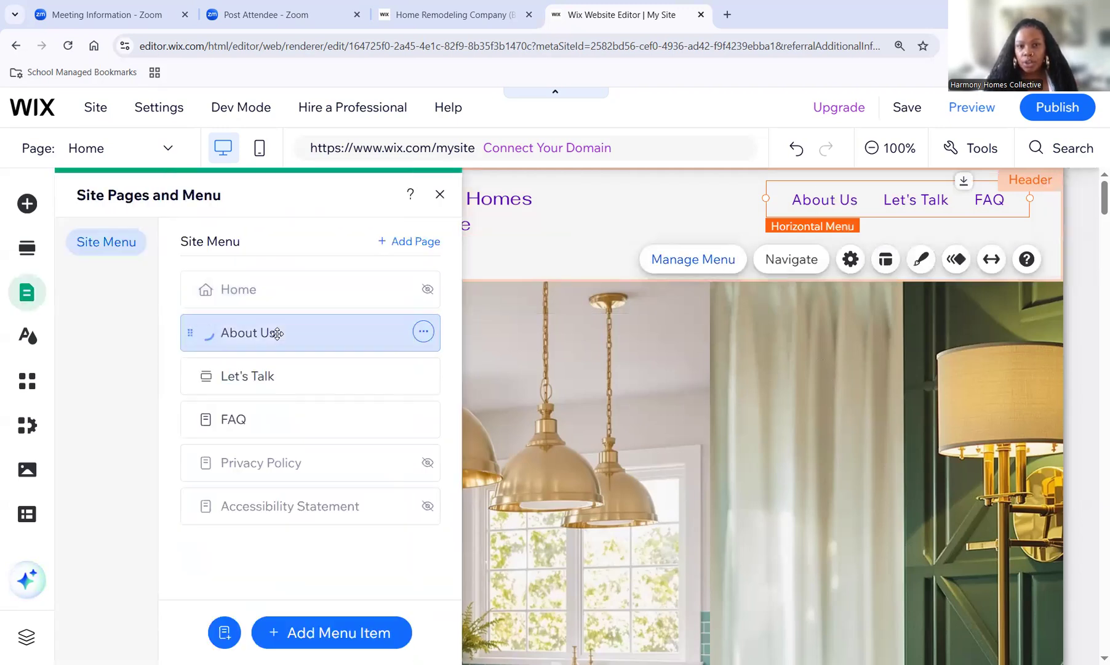
double_click(277, 333)
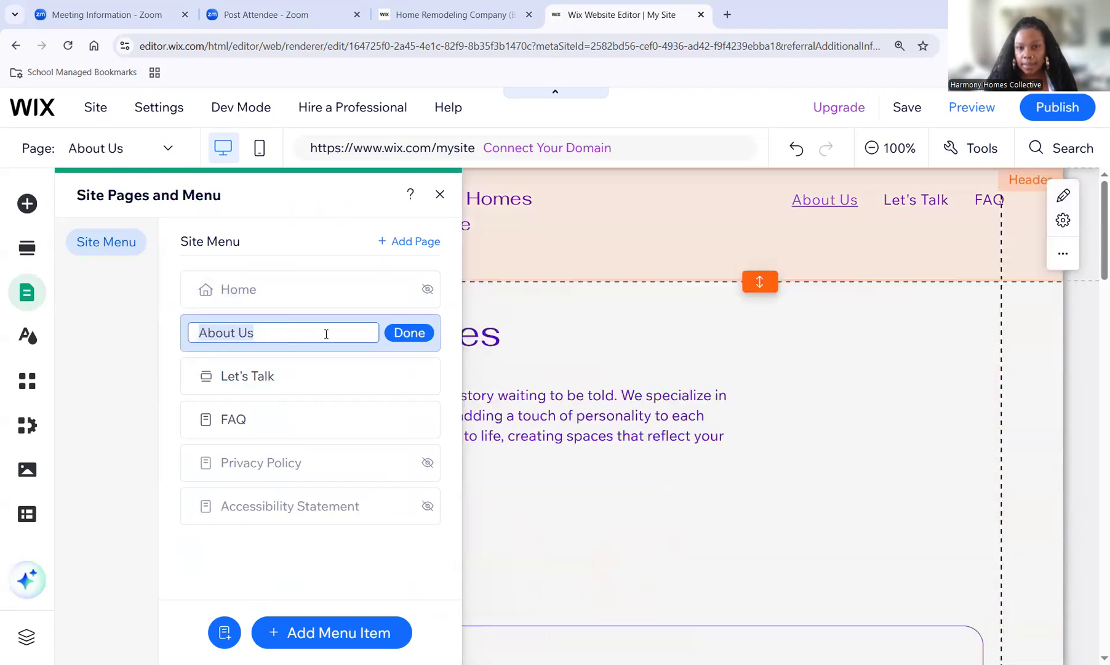
double_click(274, 363)
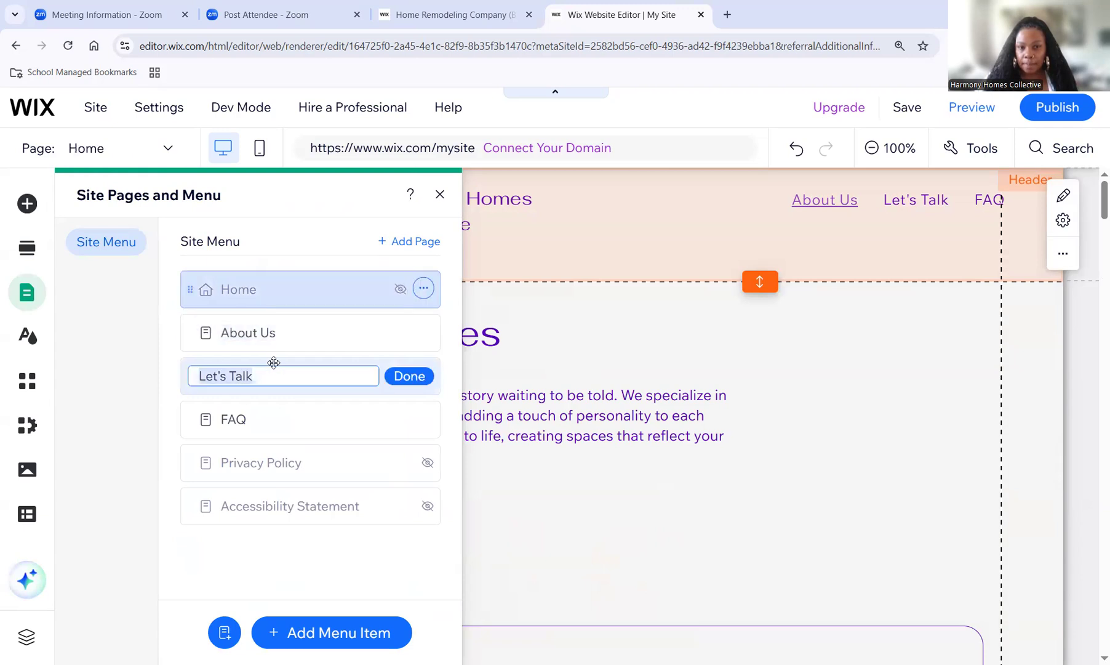
left_click(305, 346)
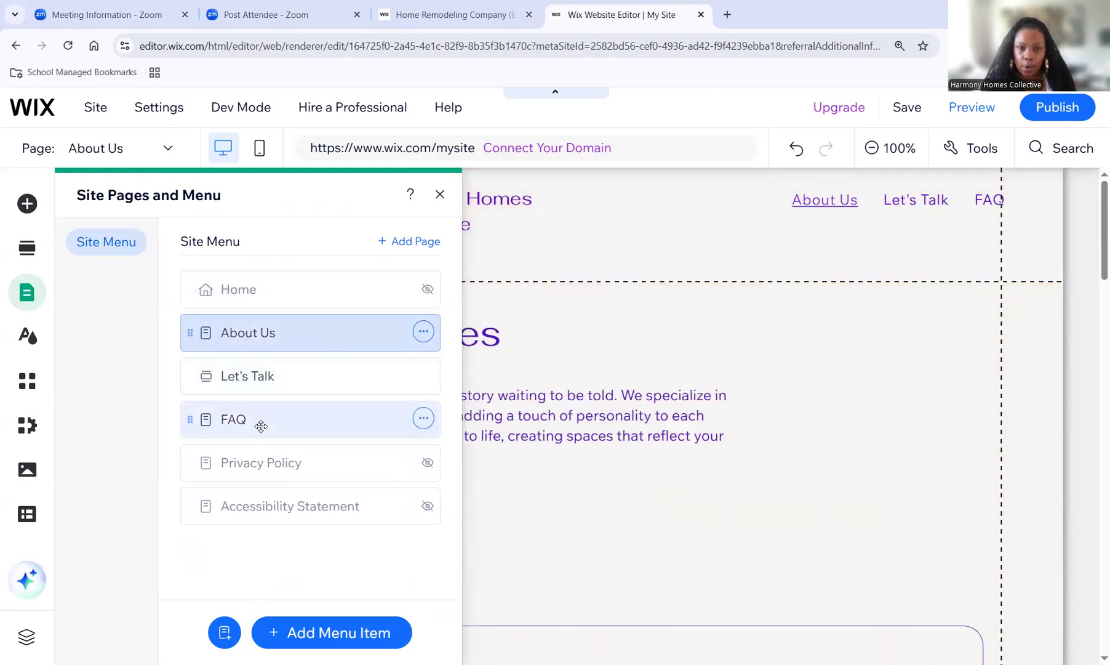
Add a page to the site with the Basic layout from the Contact category, and accept the free Wix.com domain ending in my-site.
left_click(408, 241)
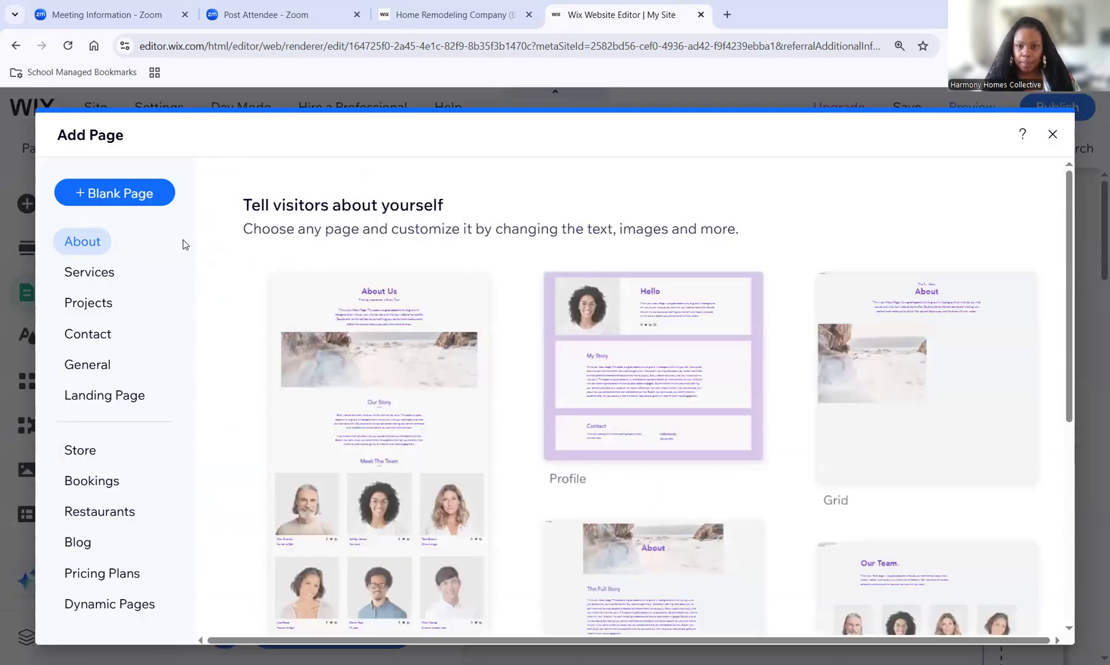
mouse_move(329, 294)
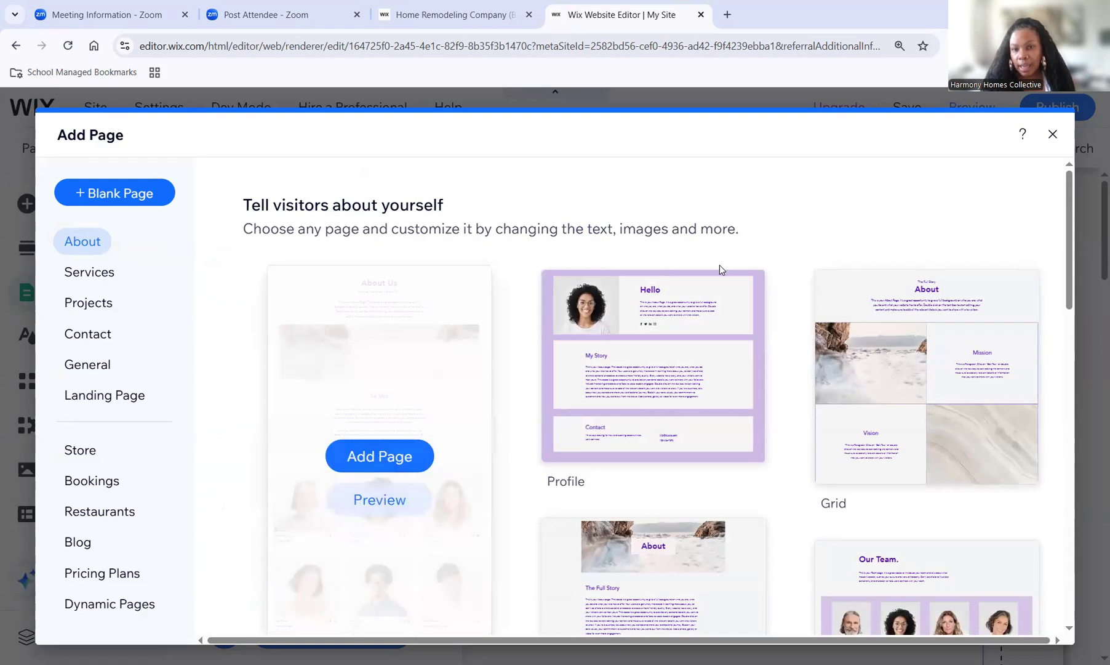
mouse_move(830, 403)
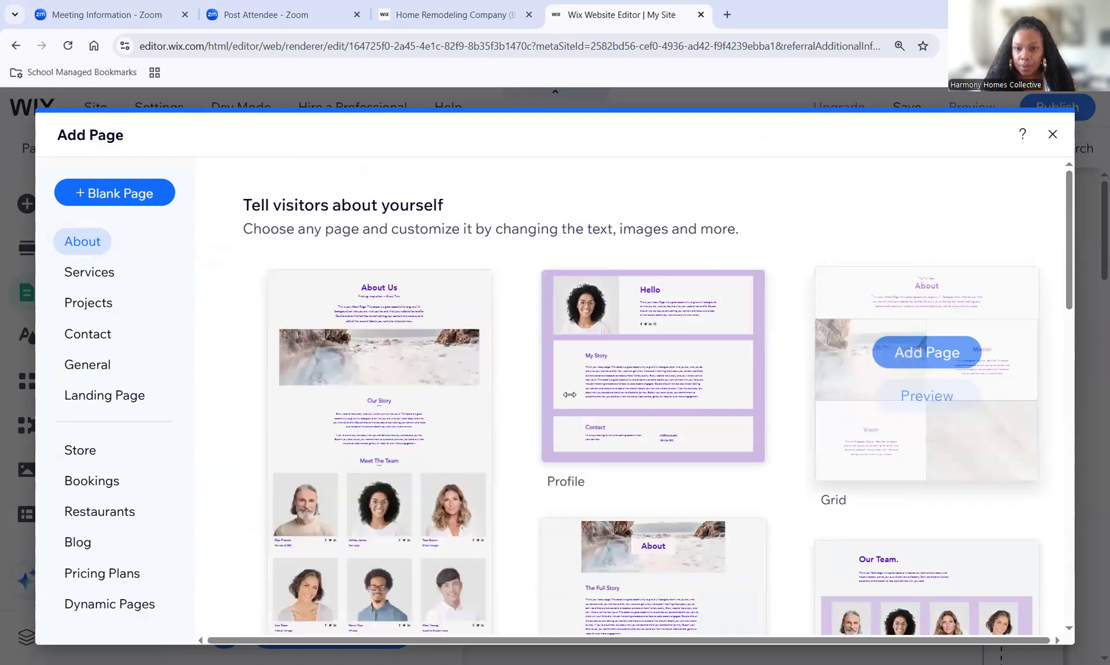
scroll(569, 394, "down", 4)
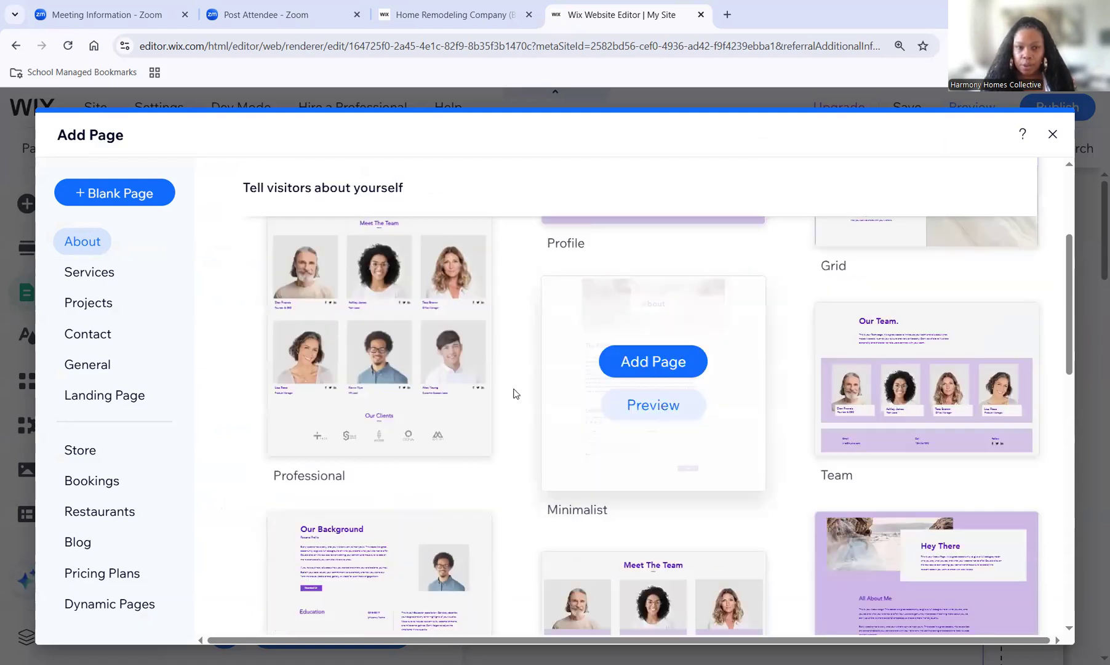
left_click(109, 334)
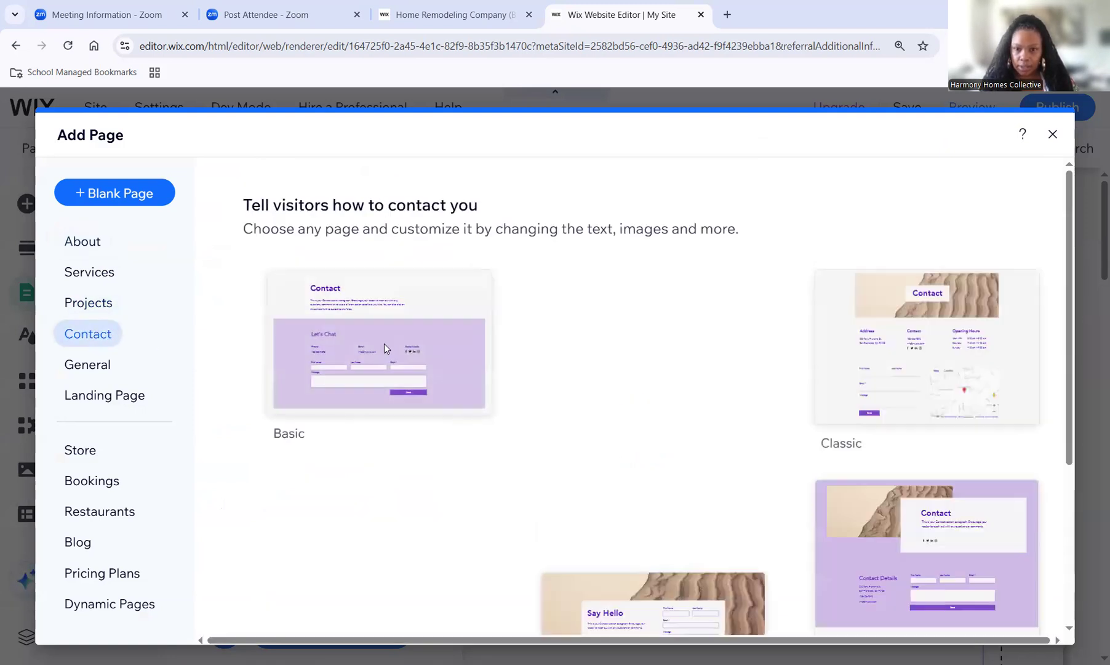
mouse_move(384, 346)
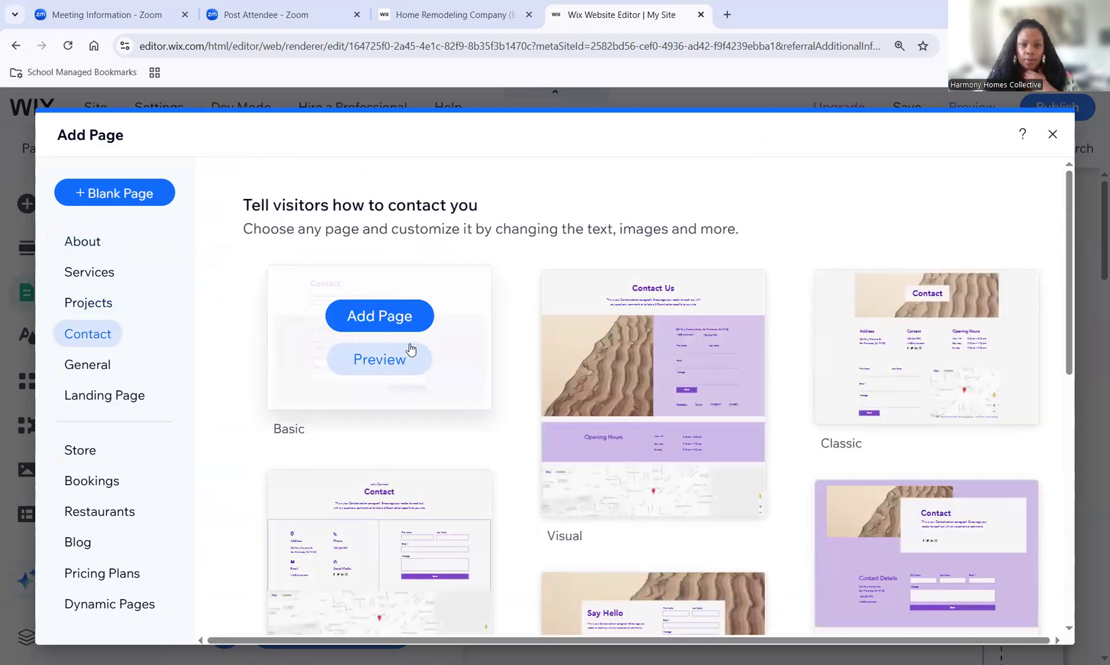
left_click(397, 315)
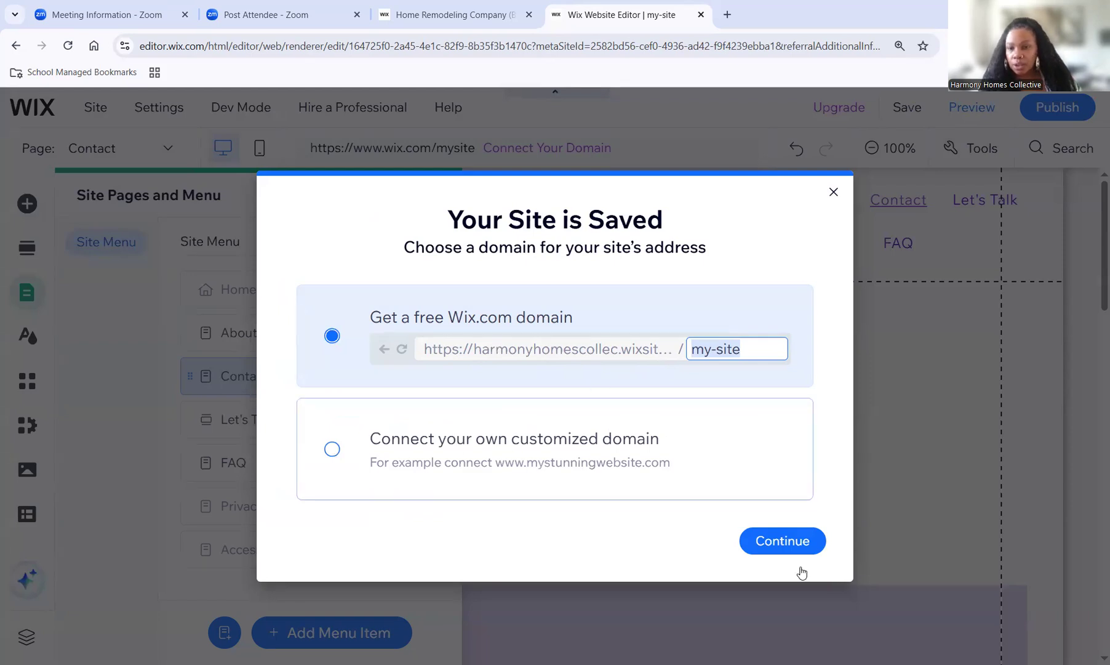
left_click(800, 541)
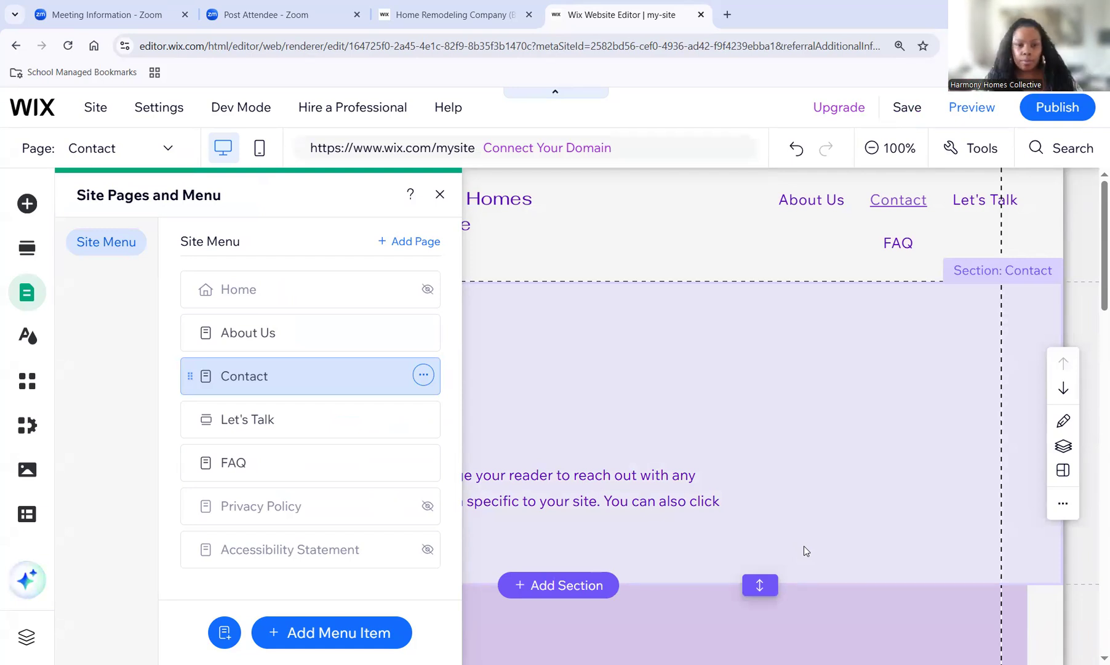
Move the Contact page below FAQ in the site menu, and show the hidden Home page in the menu.
left_click_drag(186, 374, 194, 462)
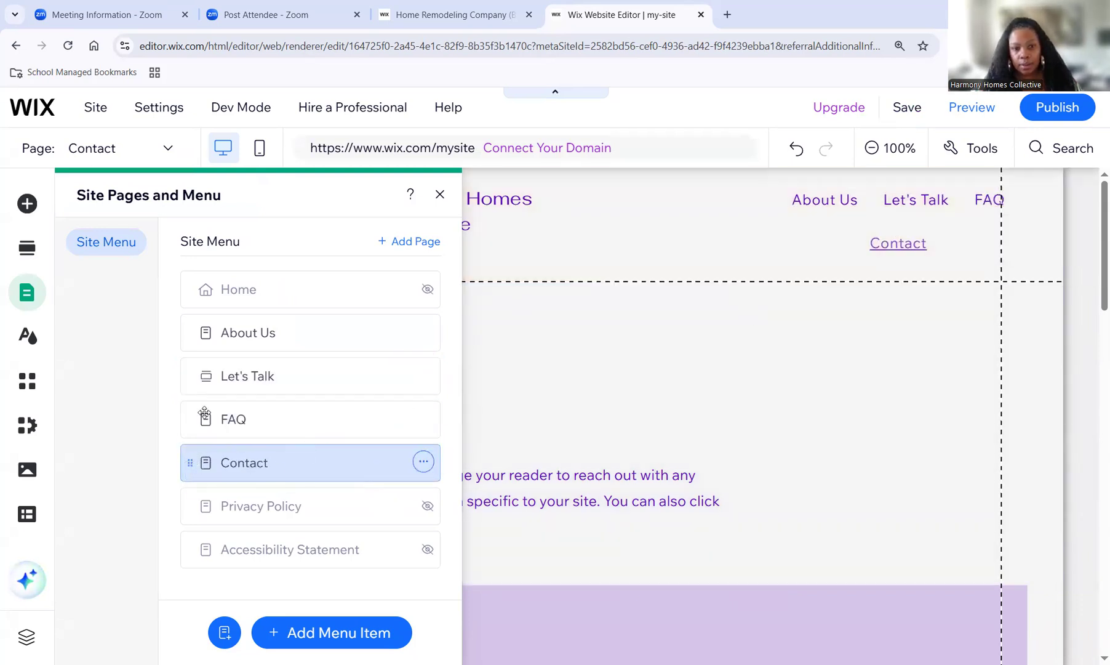
mouse_move(196, 330)
left_mouse_down()
mouse_move(188, 472)
mouse_move(197, 326)
left_mouse_up()
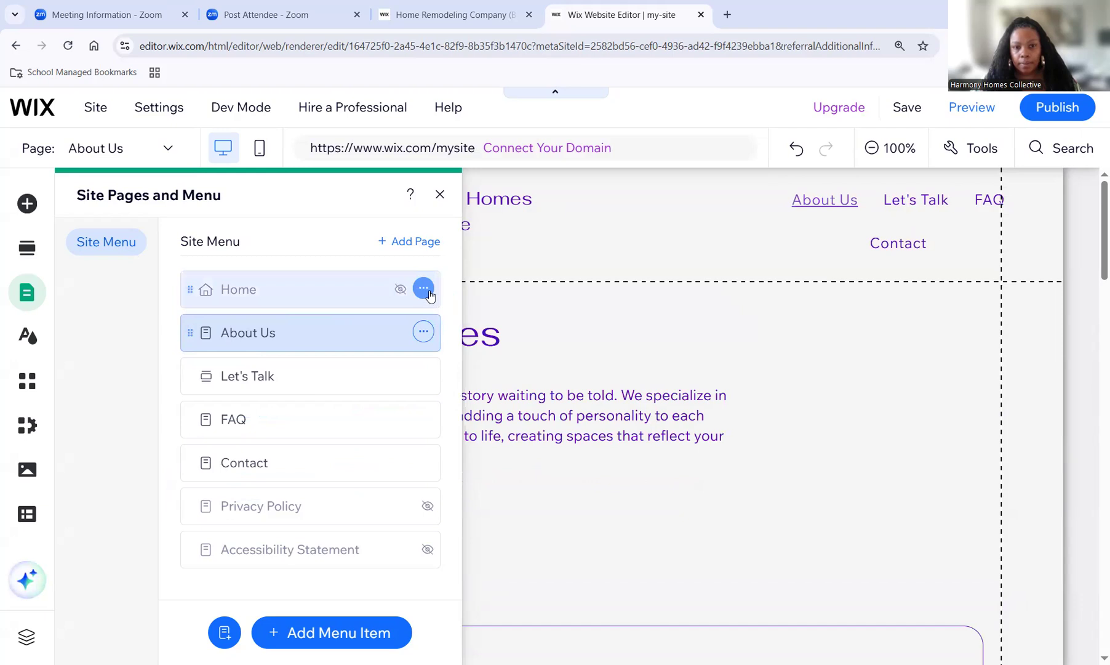
left_click(424, 289)
left_click(419, 296)
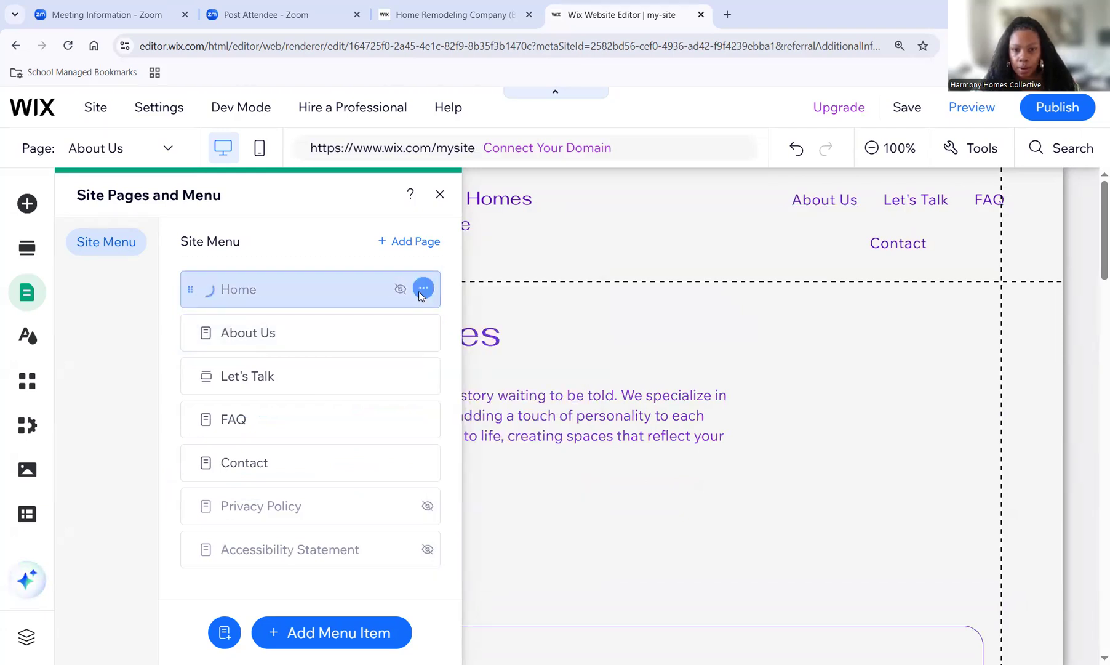
left_click(422, 289)
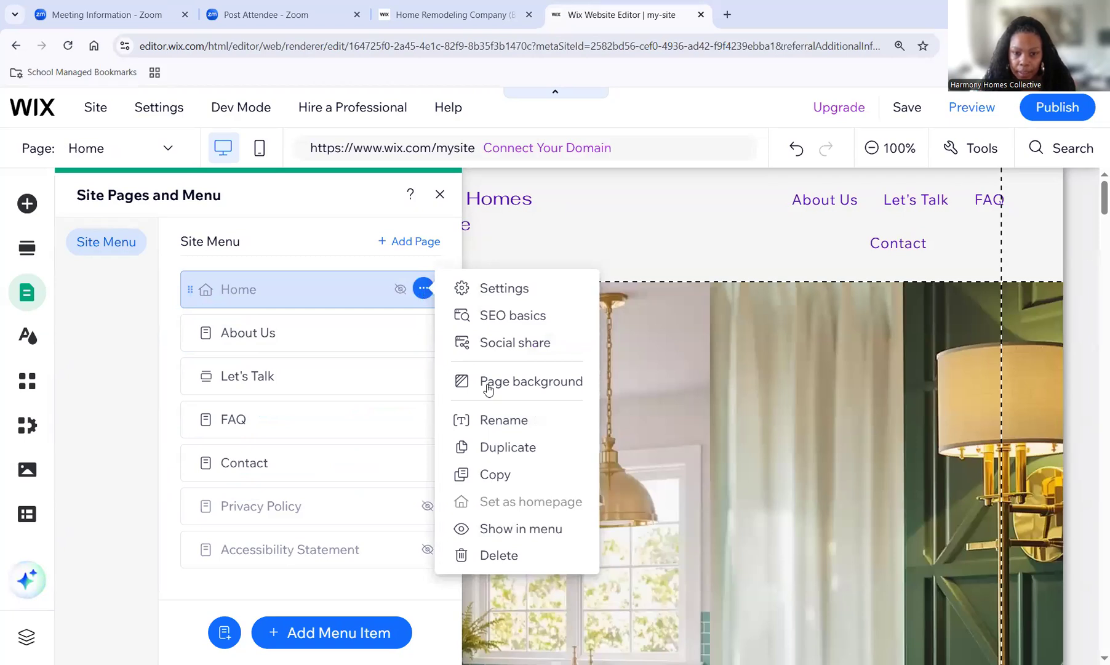
left_click(496, 530)
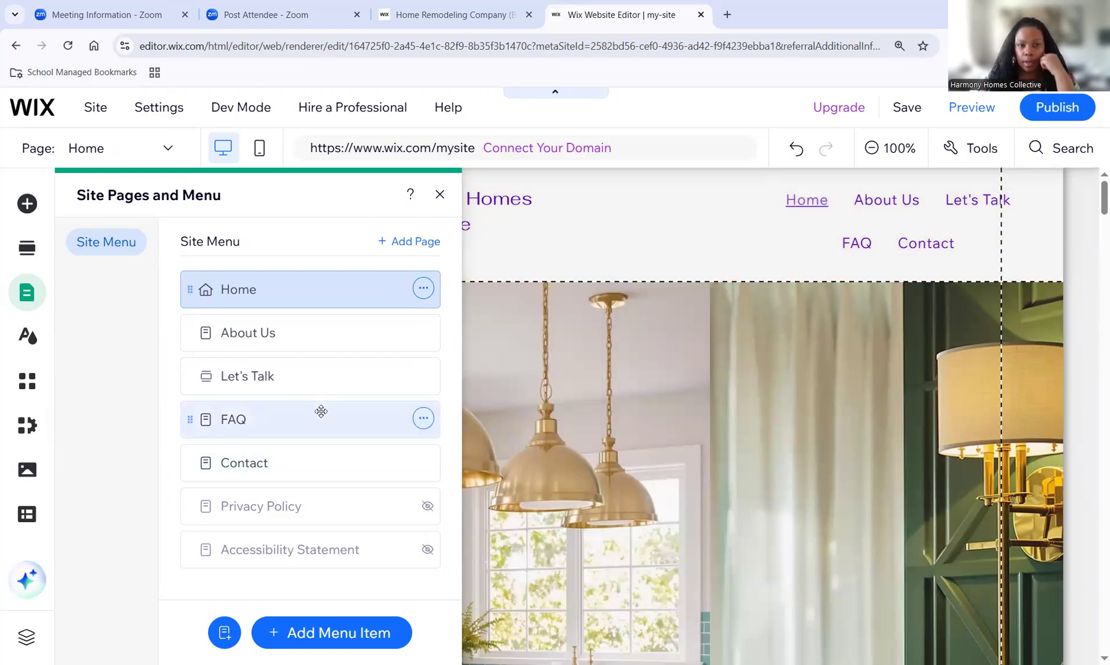
Add the Welcome section with the white box over a desert background to the Home page, and shift its container box slightly left.
left_click(30, 252)
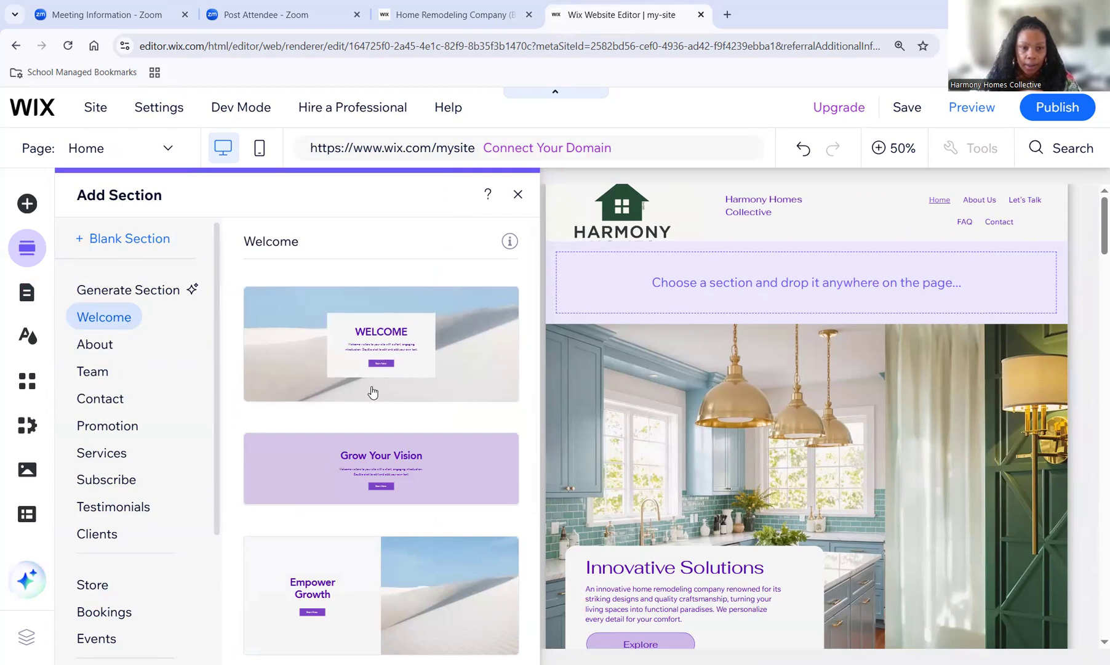
scroll(372, 393, "down", 3)
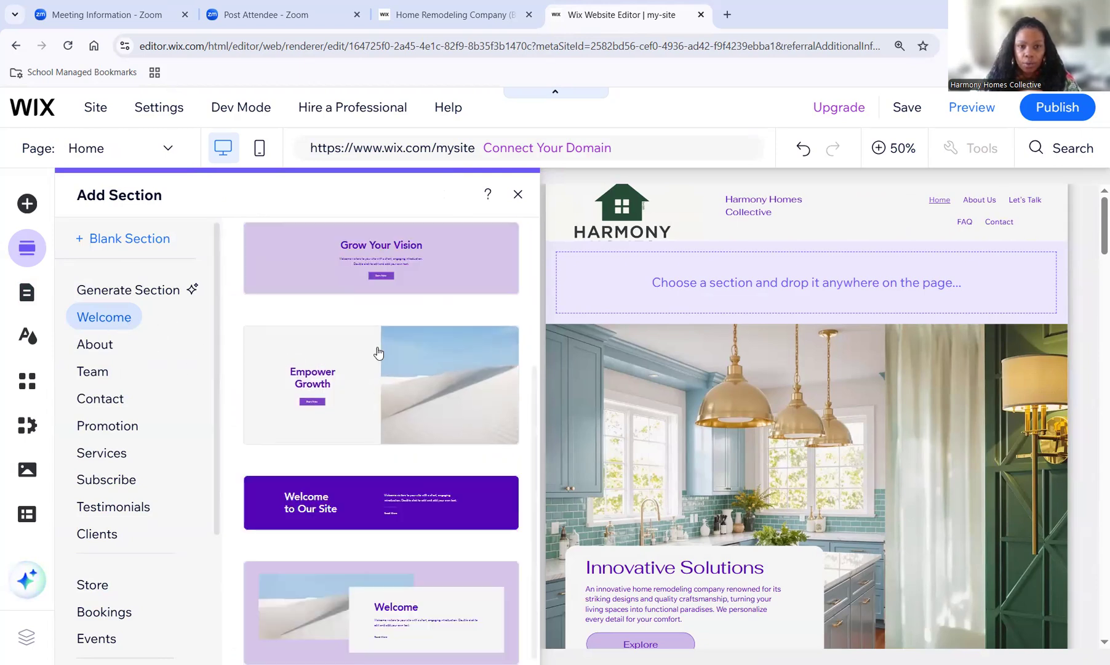
scroll(377, 352, "up", 3)
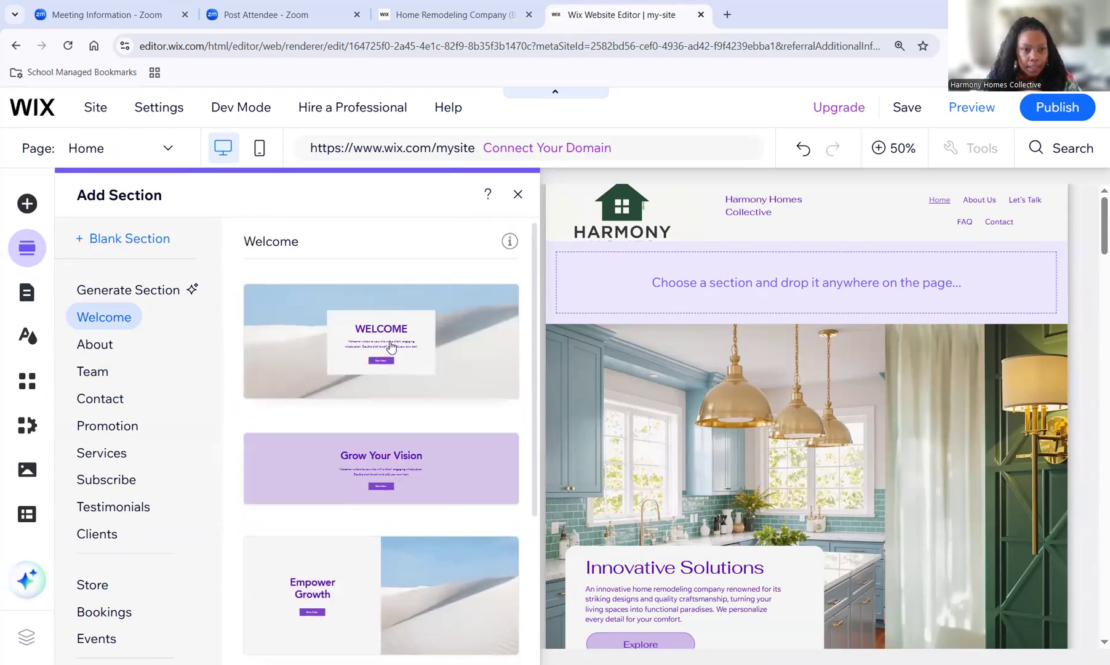
left_click(394, 333)
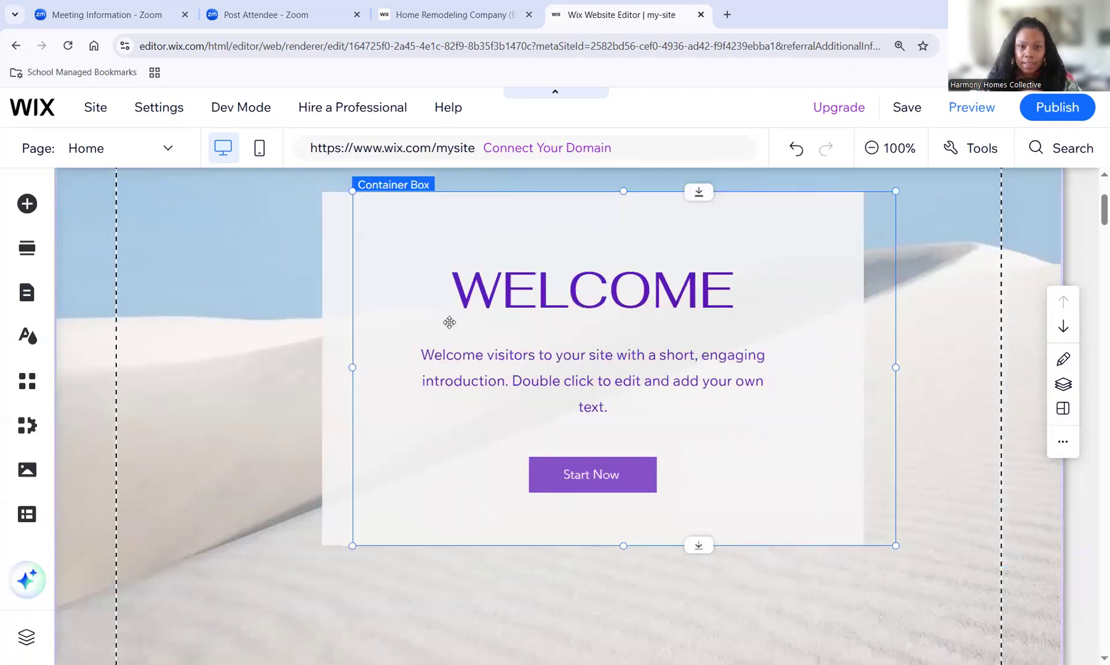
left_click(685, 409)
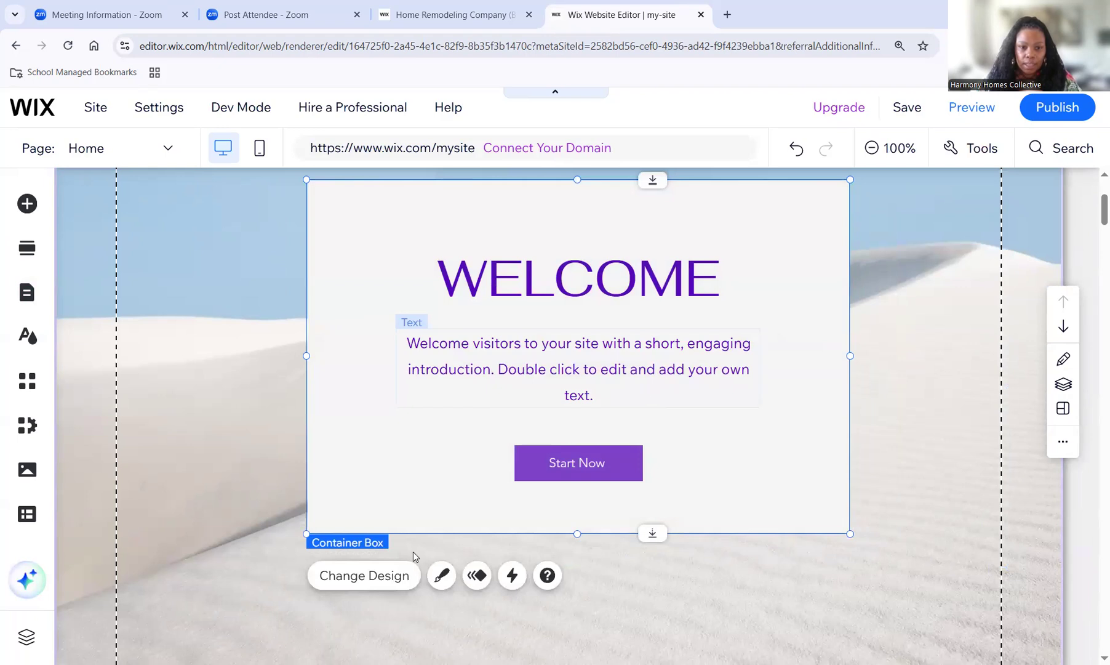
left_click(395, 575)
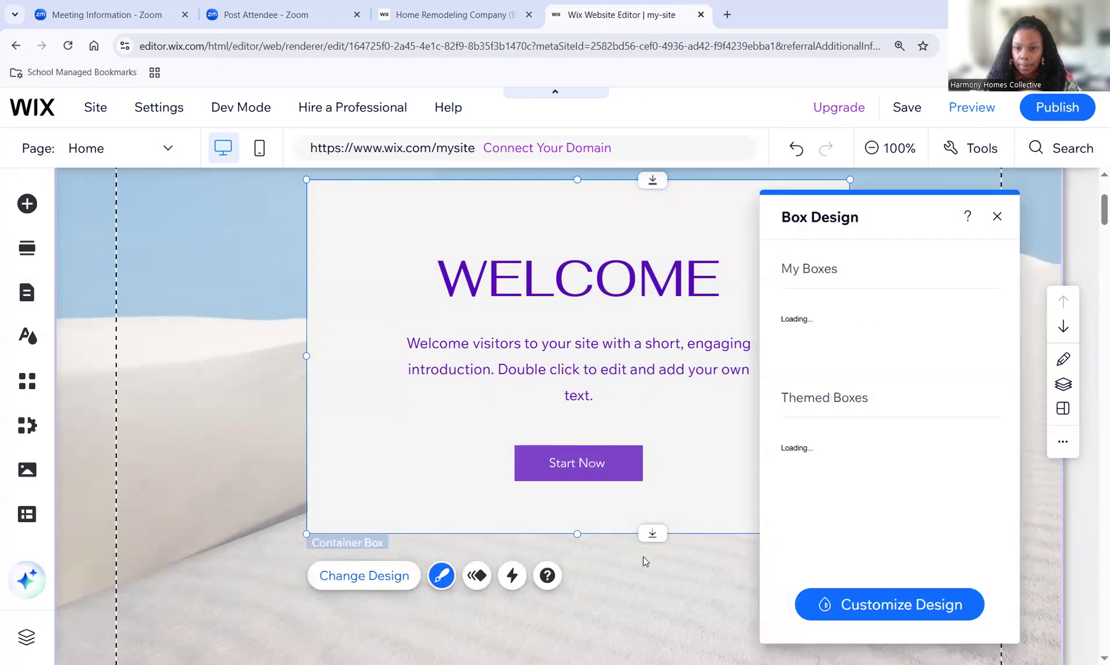
left_click(878, 610)
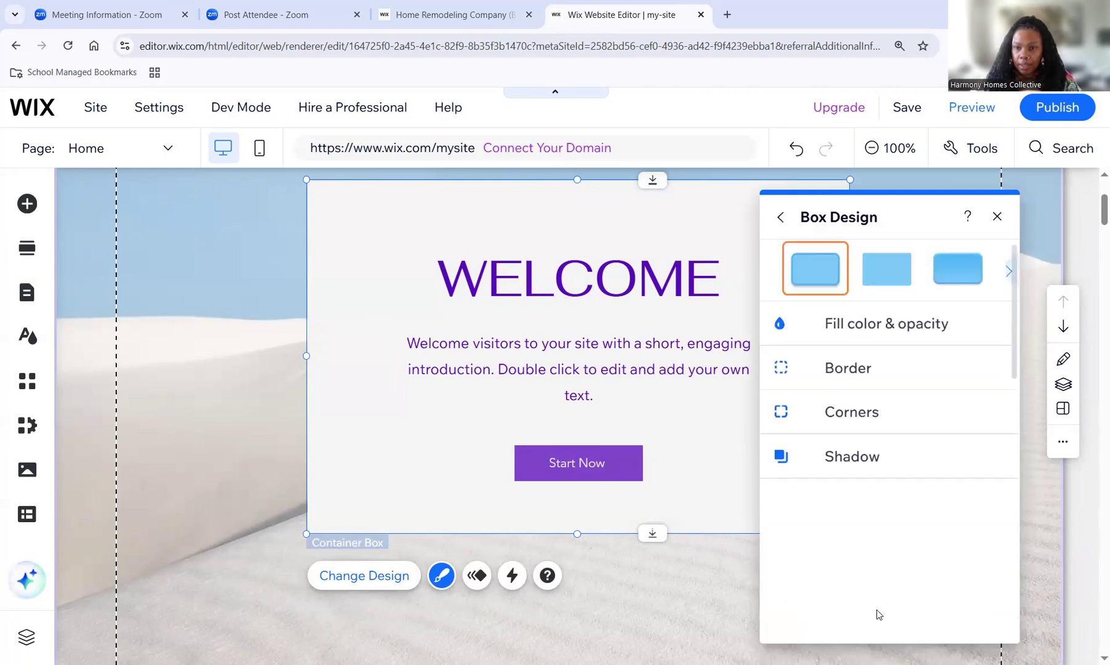
left_click(782, 219)
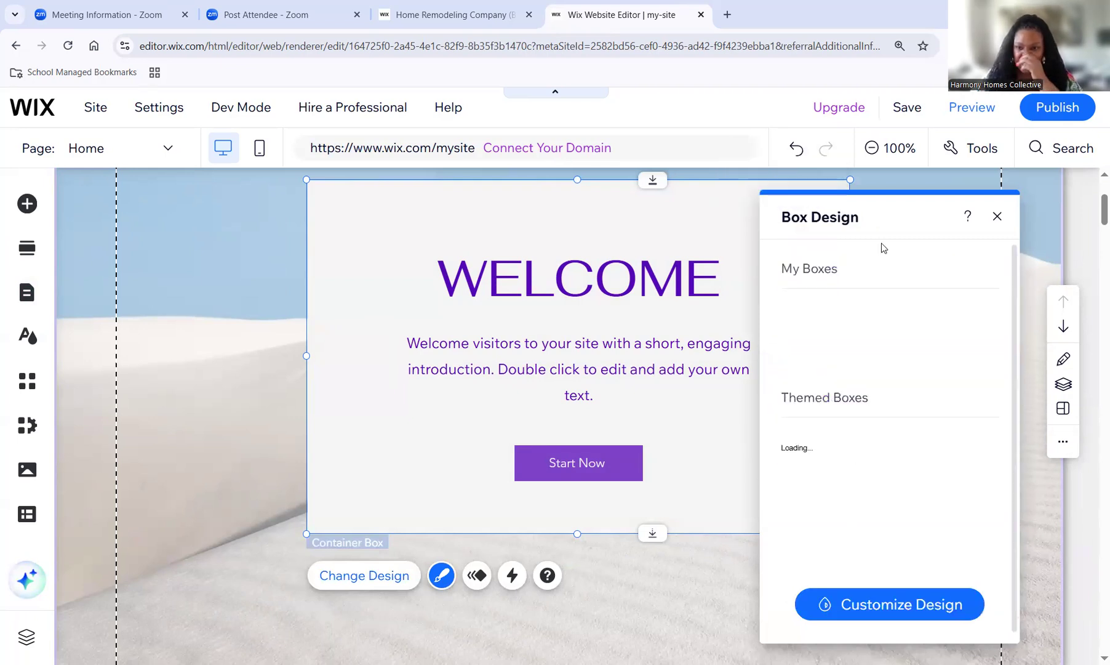
left_click(997, 218)
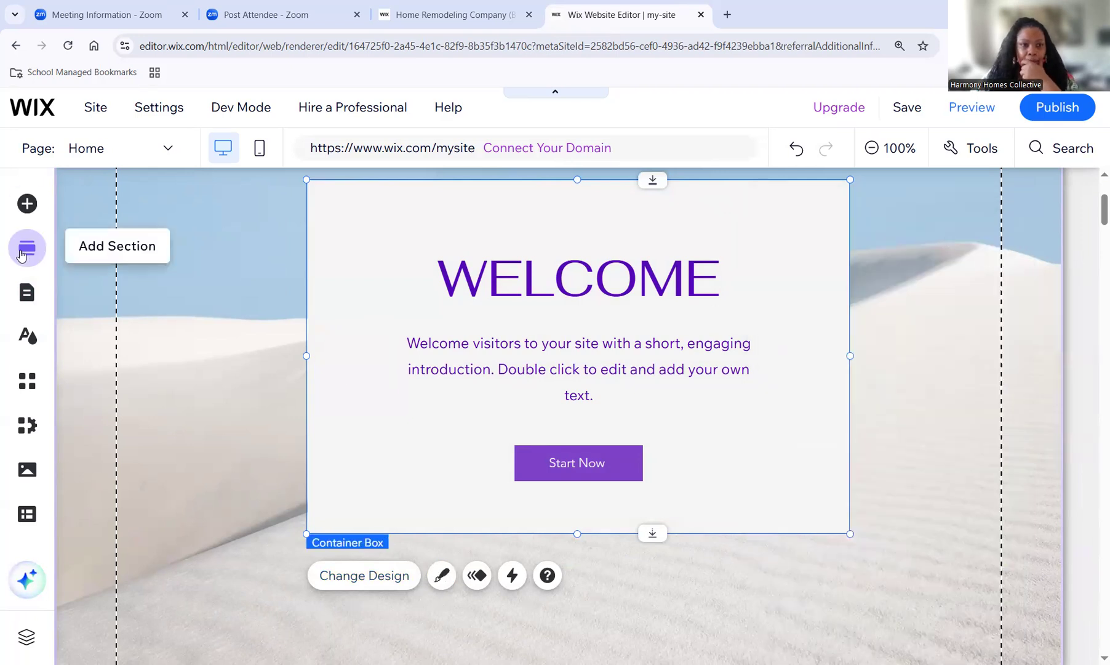
Add a Wix Video player with the Compact layout to the Welcome section and align it over the white container box.
left_click(27, 202)
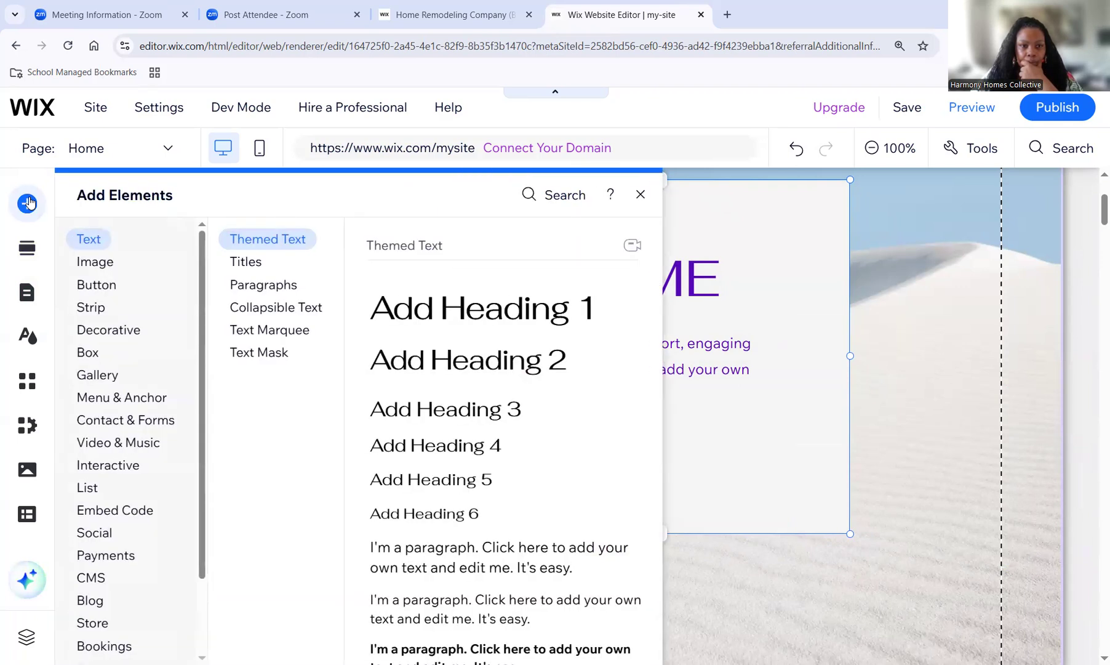
mouse_move(108, 256)
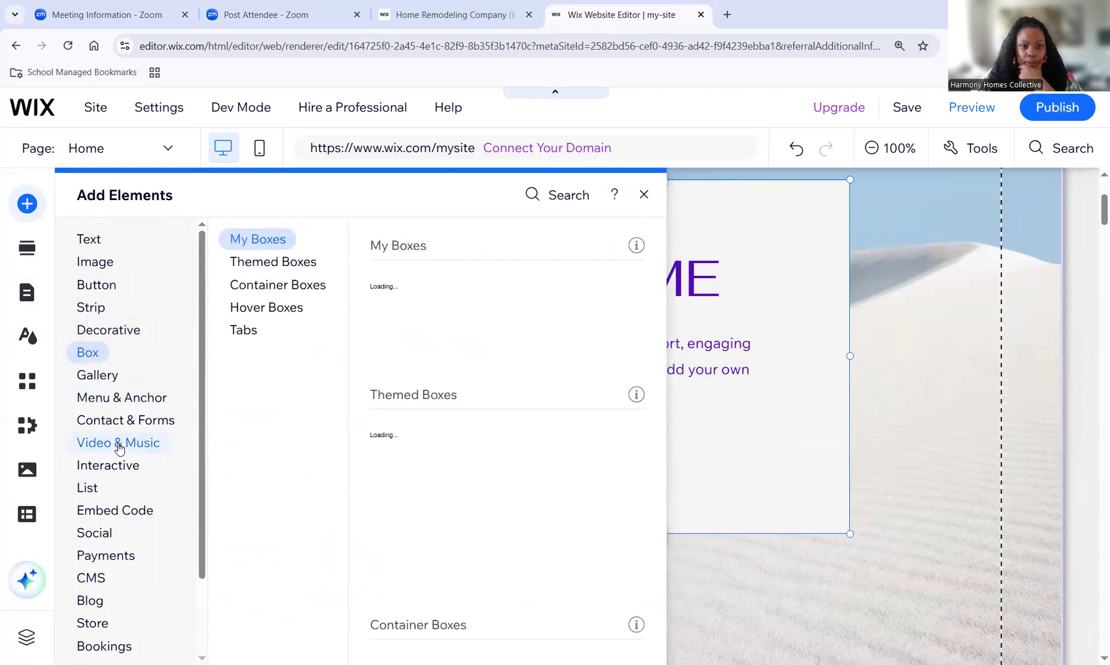
mouse_move(119, 447)
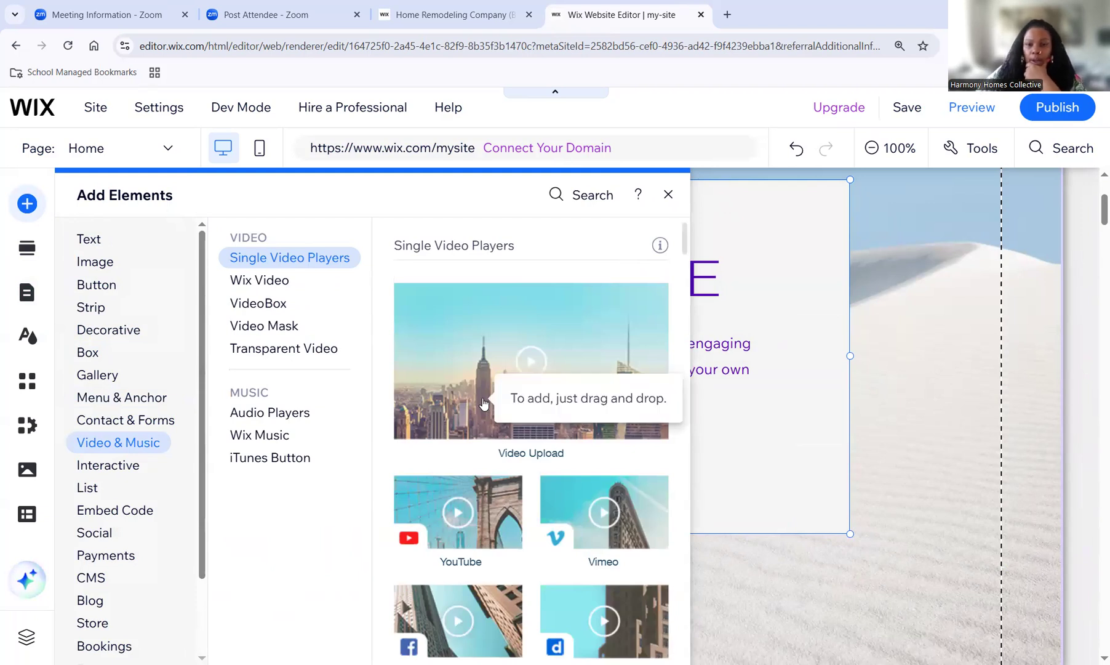
left_click(274, 284)
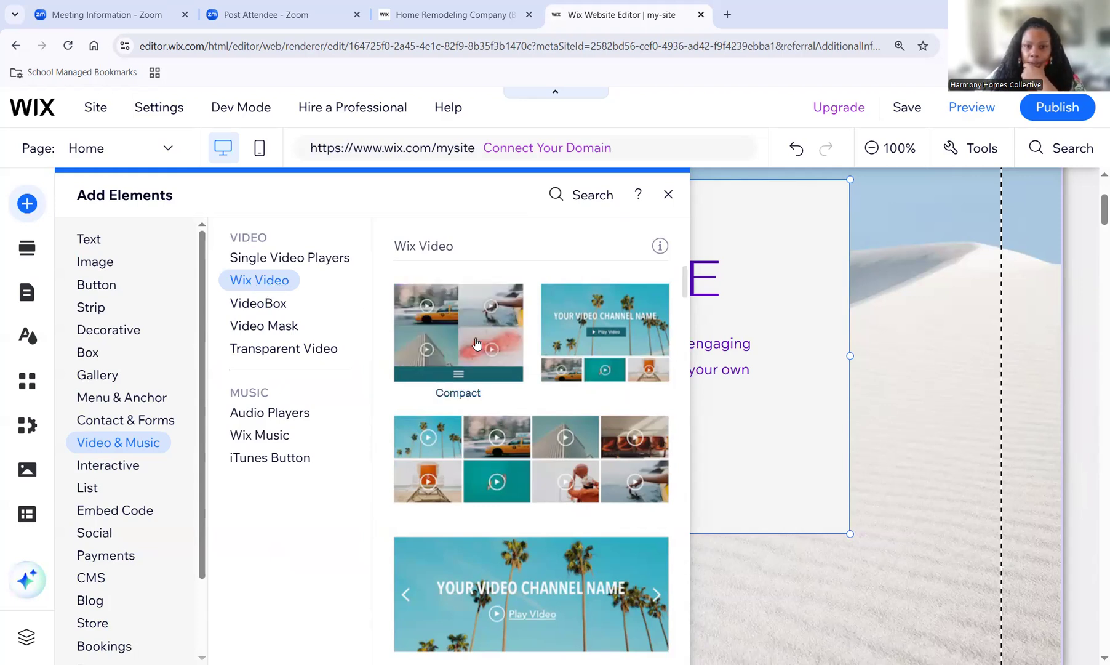
left_click_drag(454, 326, 594, 333)
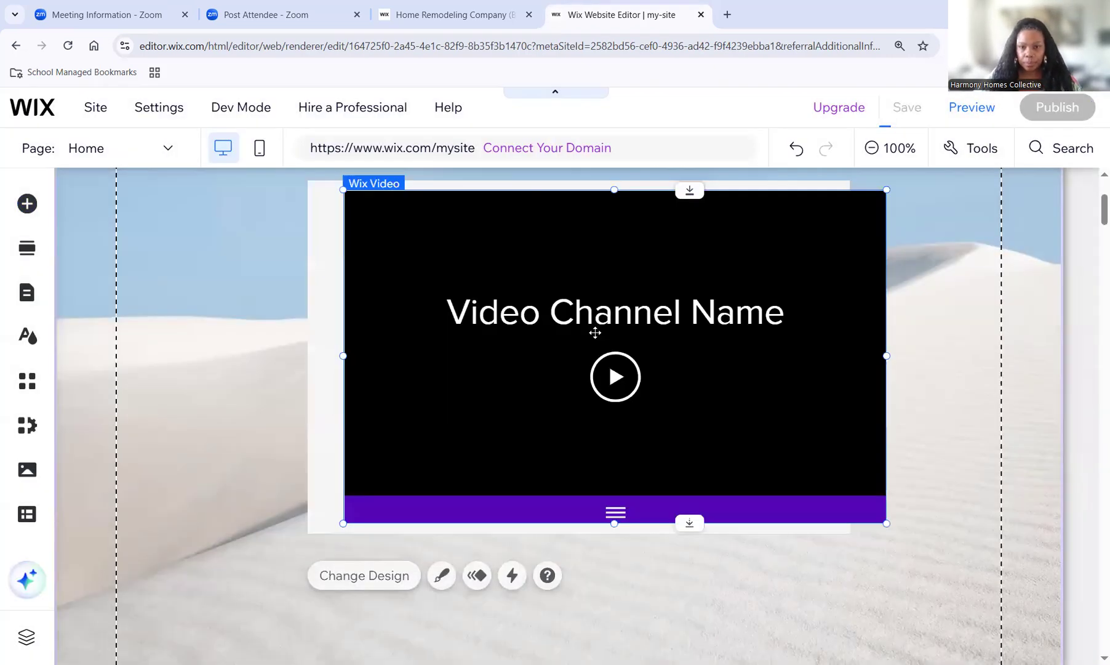
left_click_drag(545, 283, 508, 279)
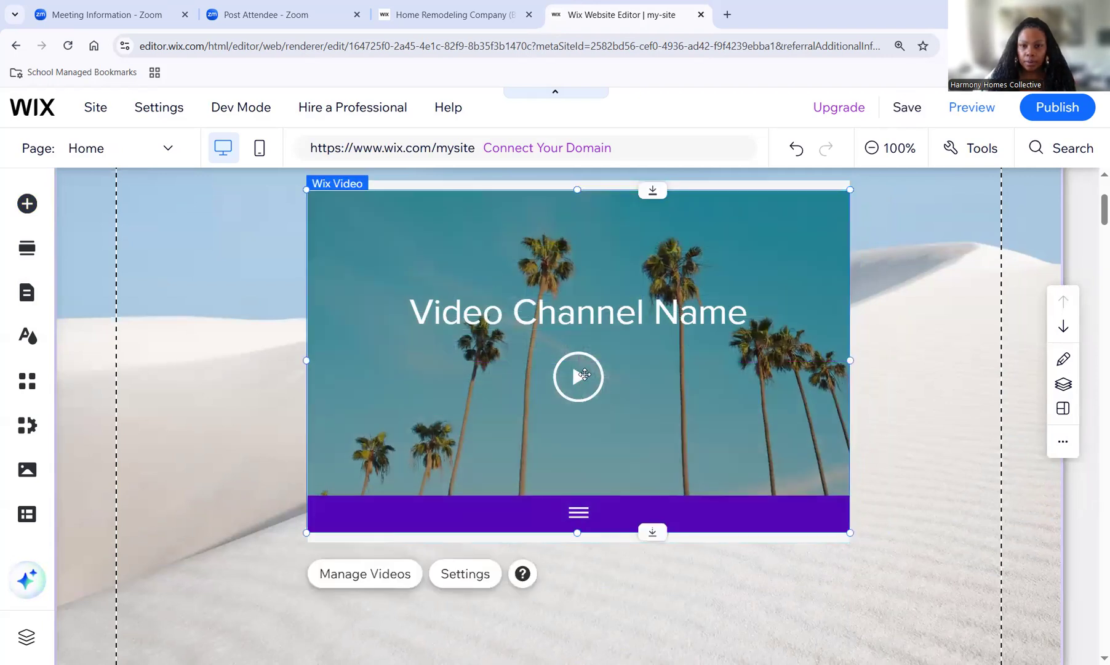
left_click_drag(570, 376, 569, 366)
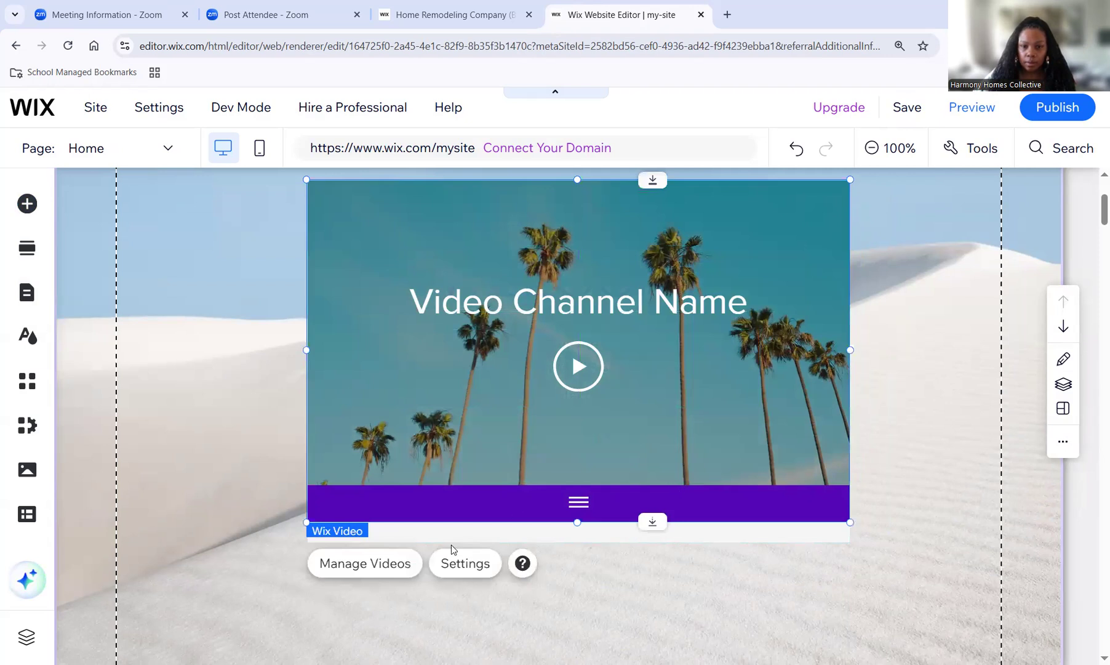
Open the video management of the Wix Video player, and open the channel's own videos on YouTube in a new tab.
left_click(406, 566)
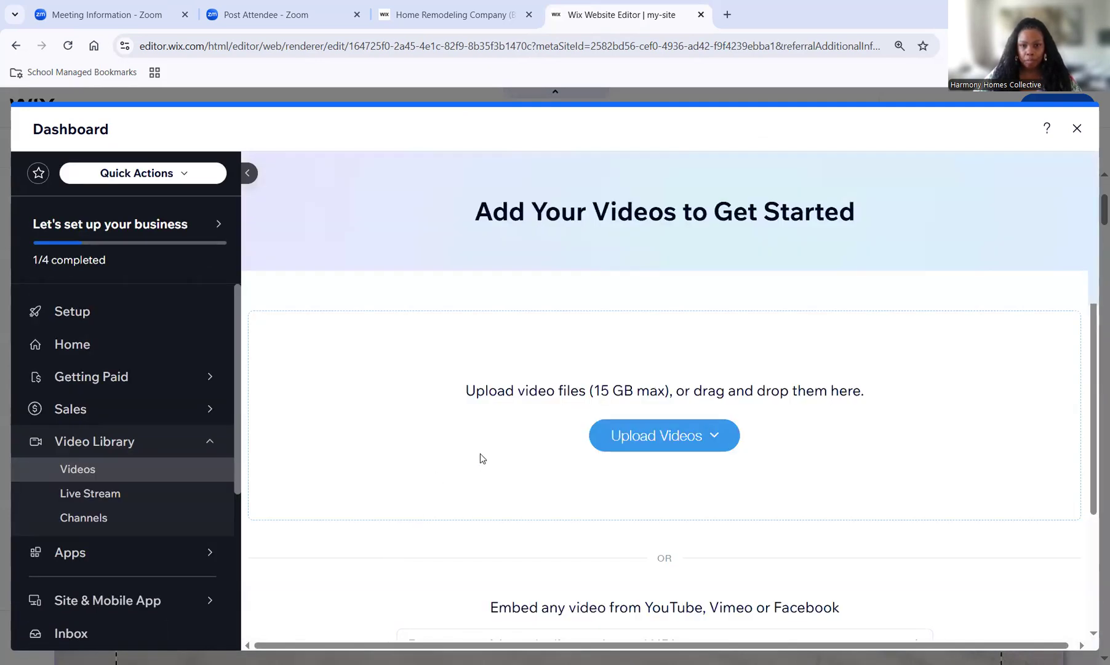
scroll(505, 446, "down", 3)
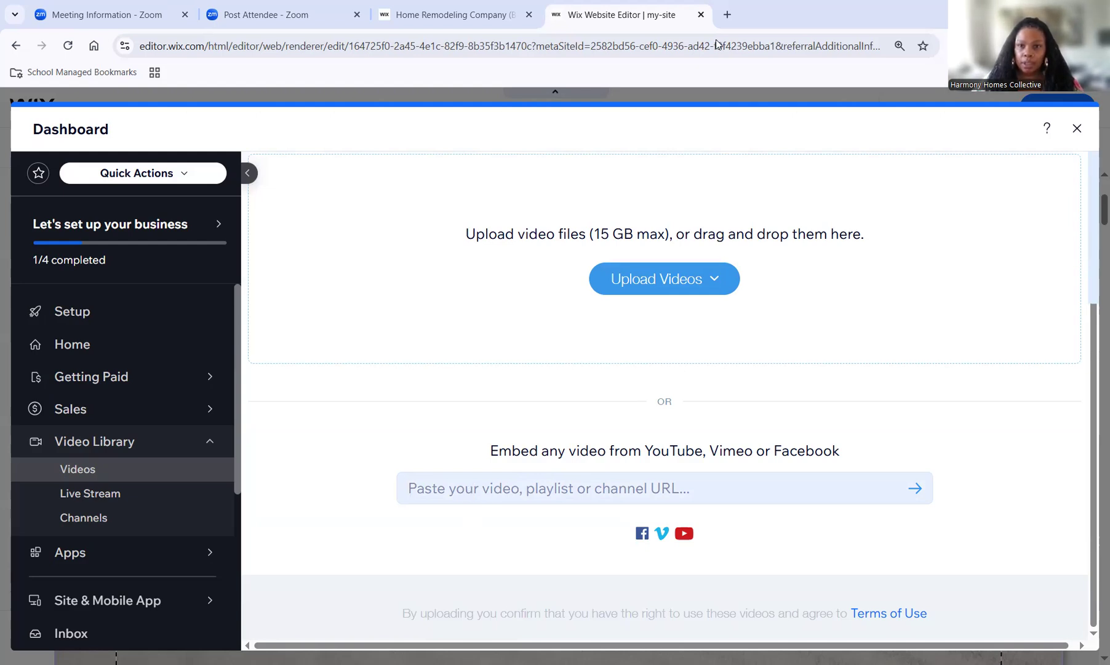
key("ctrl+t")
type("you")
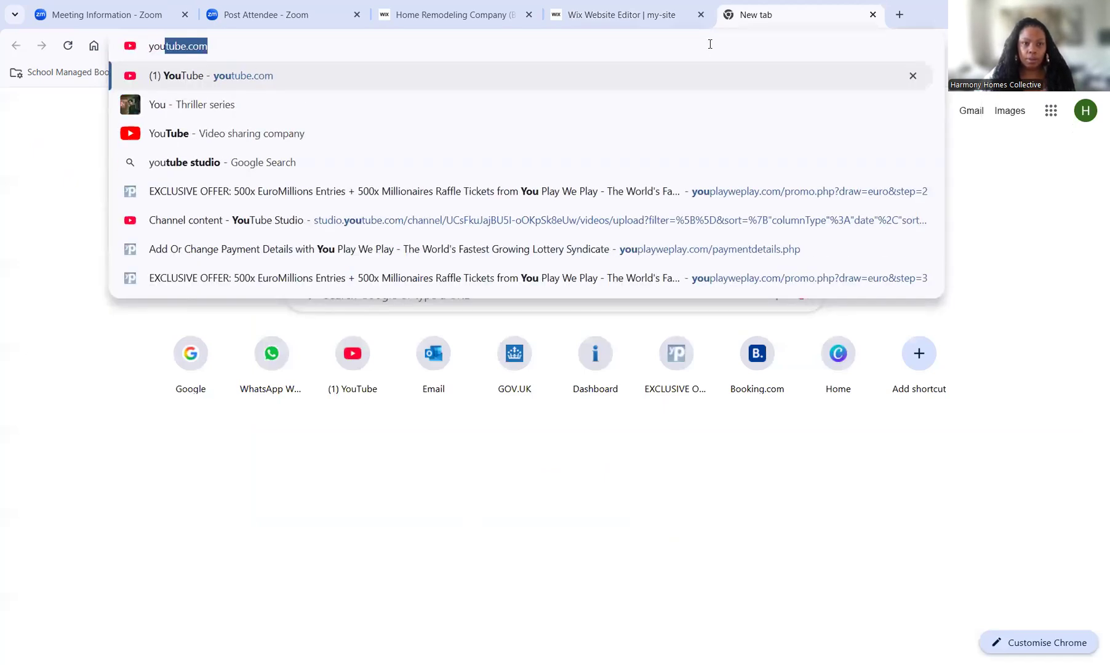
key("Return")
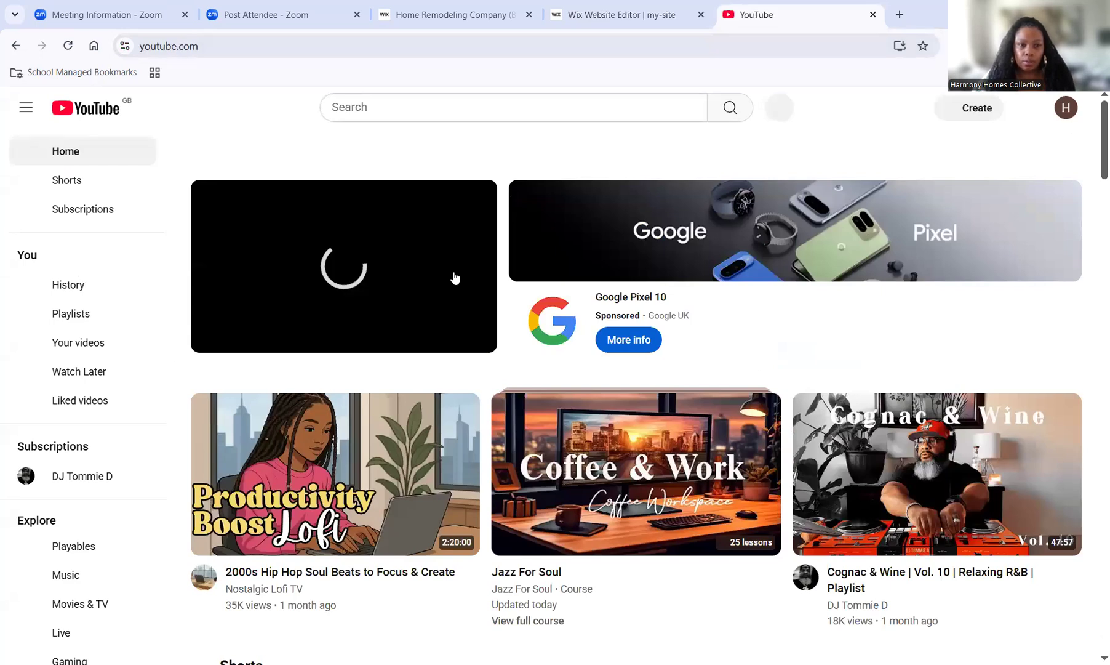
left_click(79, 343)
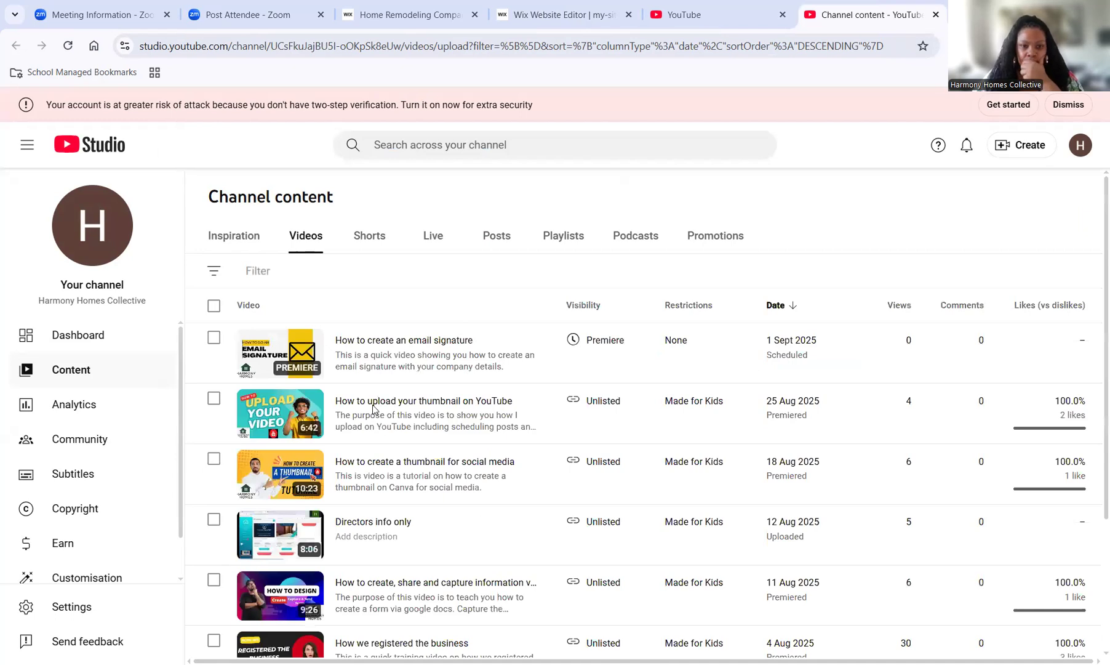
Copy the shareable link of the "Update from one of the directors" video in YouTube Studio.
scroll(629, 493, "down", 3)
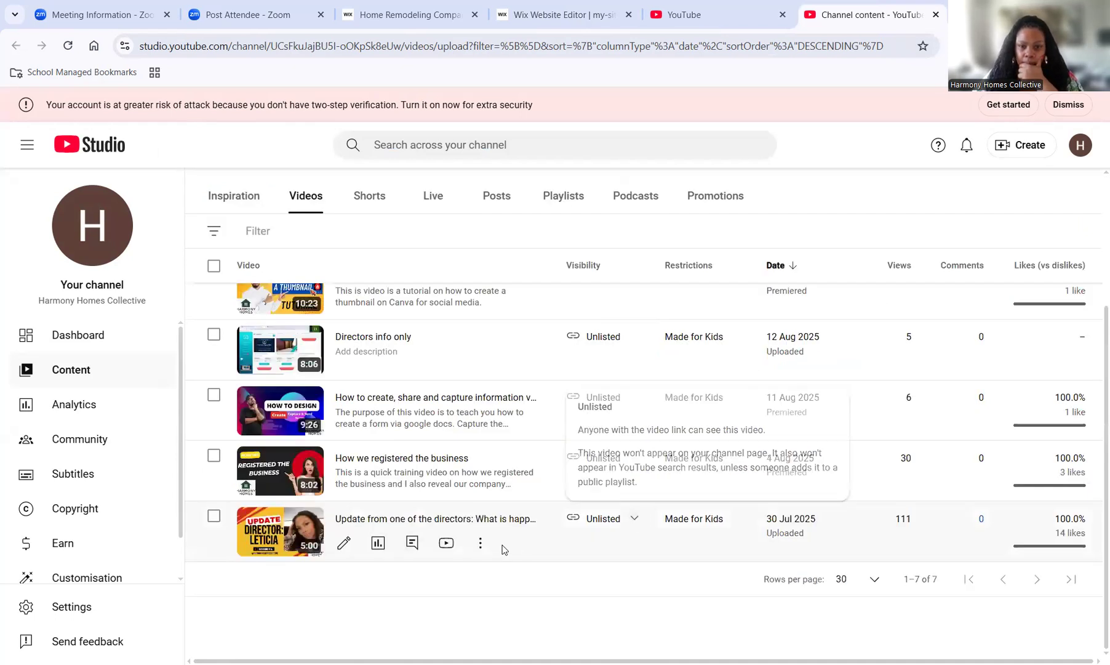
left_click(484, 544)
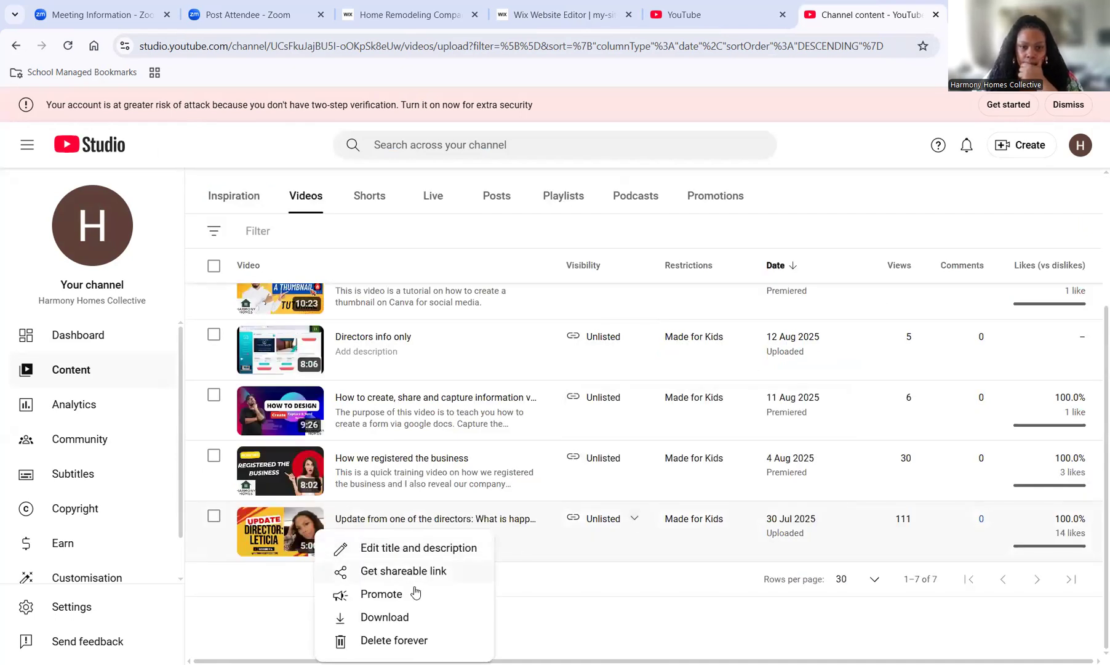
left_click(393, 572)
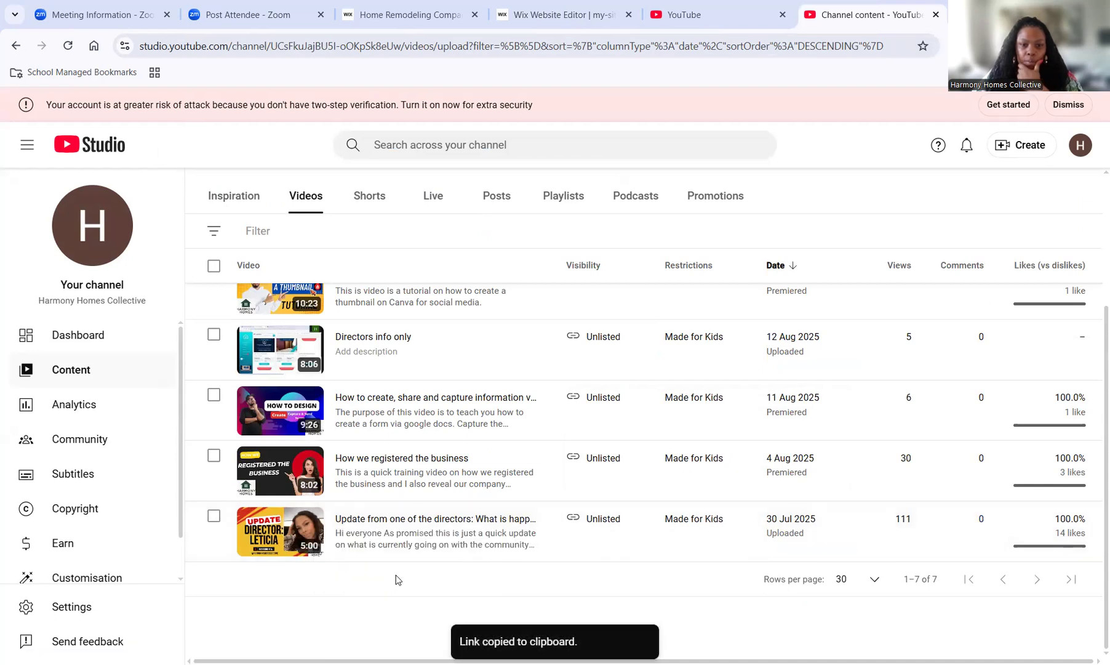
Switch back to the Wix editor and add the YouTube video to the Video Library by embedding the copied link.
left_click(598, 5)
left_click(582, 494)
right_click(586, 497)
left_click(581, 328)
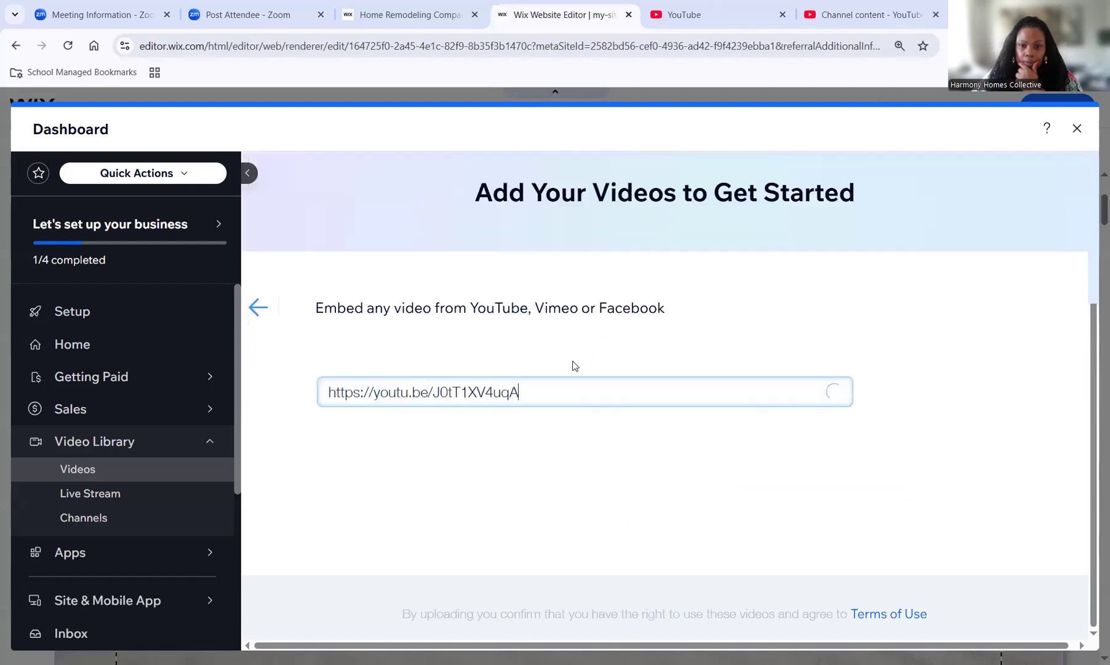
left_click(1002, 534)
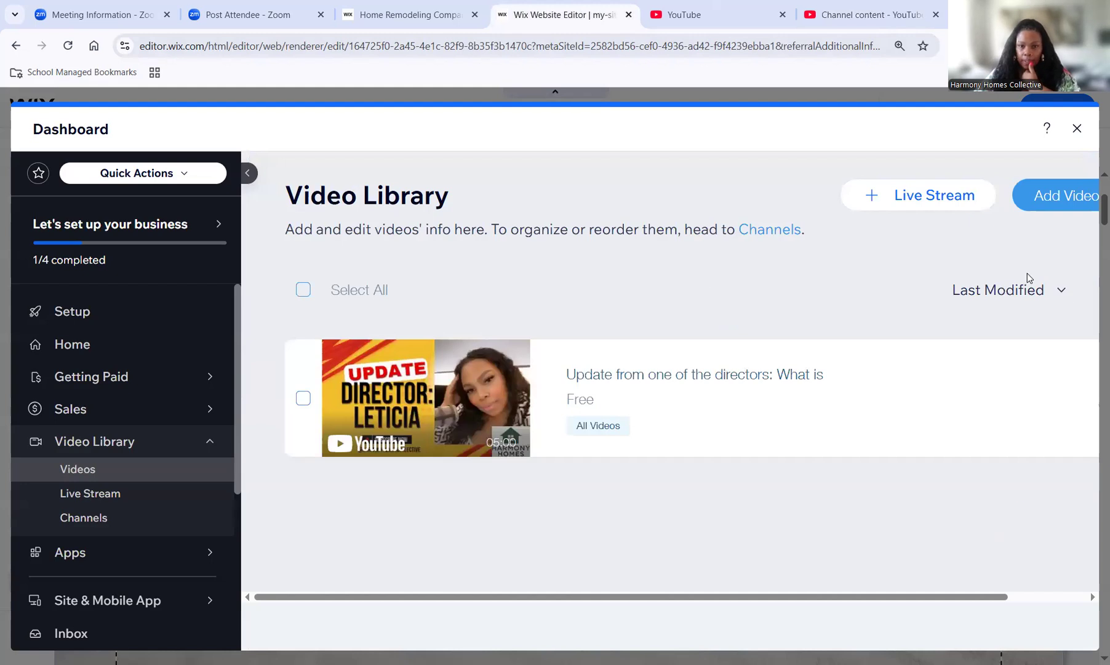
Select the embedded video in the Video Library and check the available sources for adding videos.
left_click(303, 399)
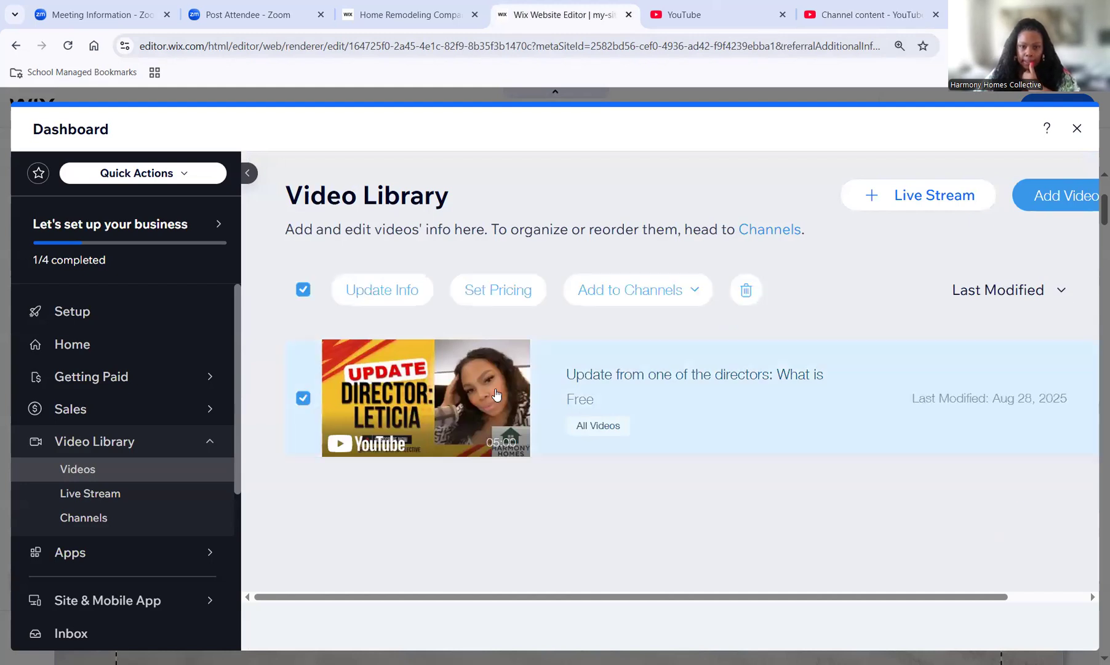
left_click(1034, 203)
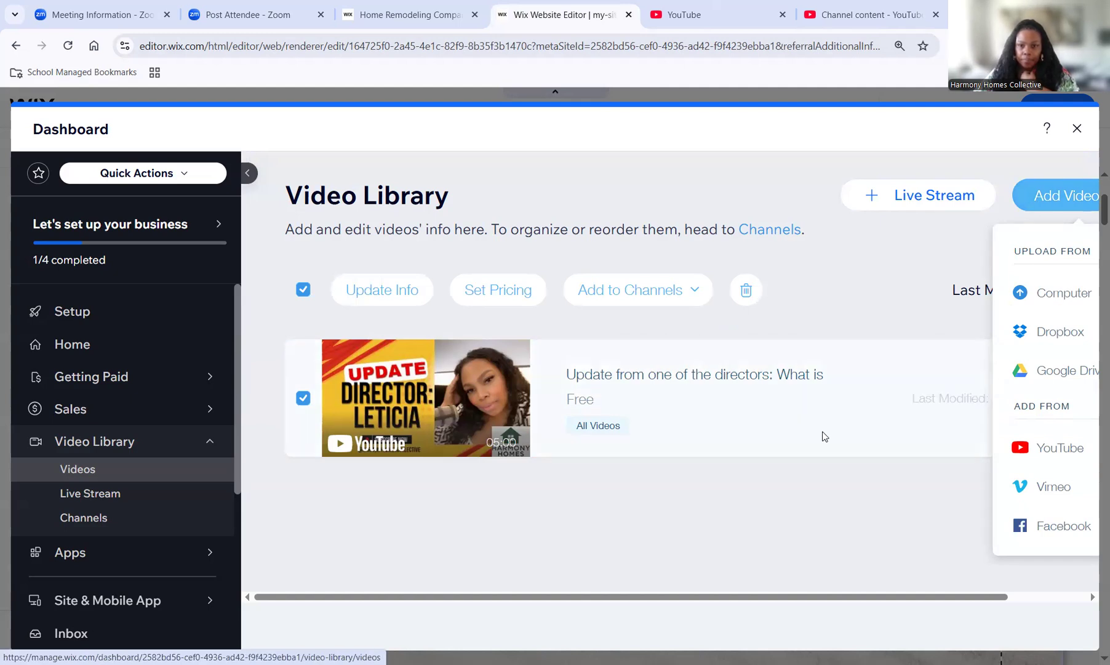
left_click(896, 508)
left_click(1060, 207)
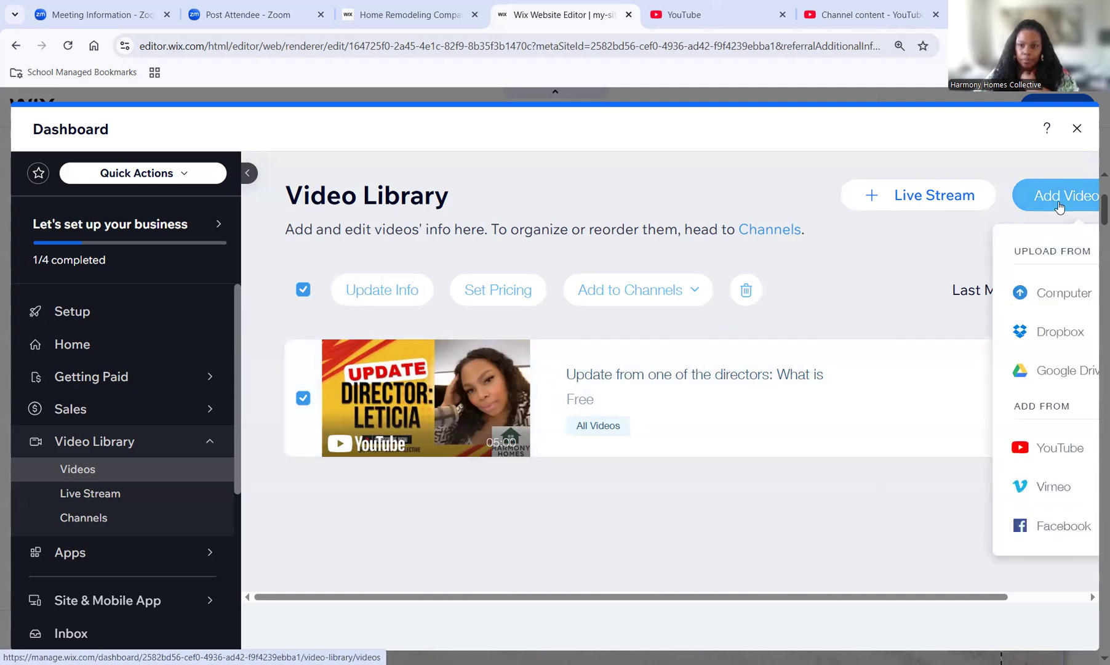
left_click(751, 444)
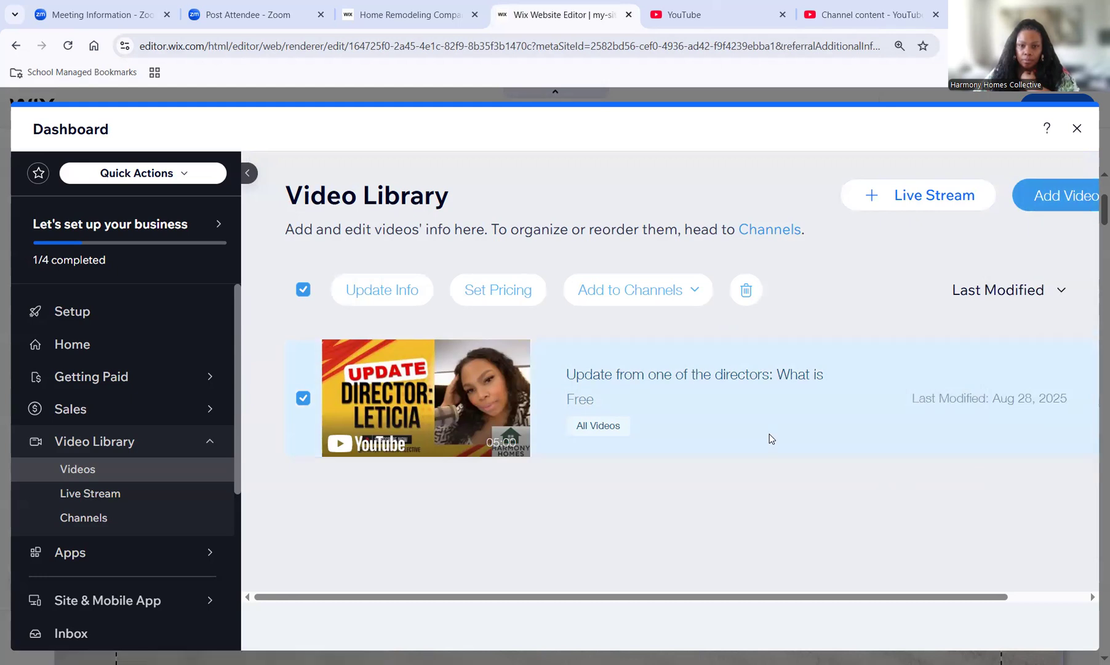
Close the dashboard and shift the Wix Video player slightly right in the Welcome section.
left_click(1077, 130)
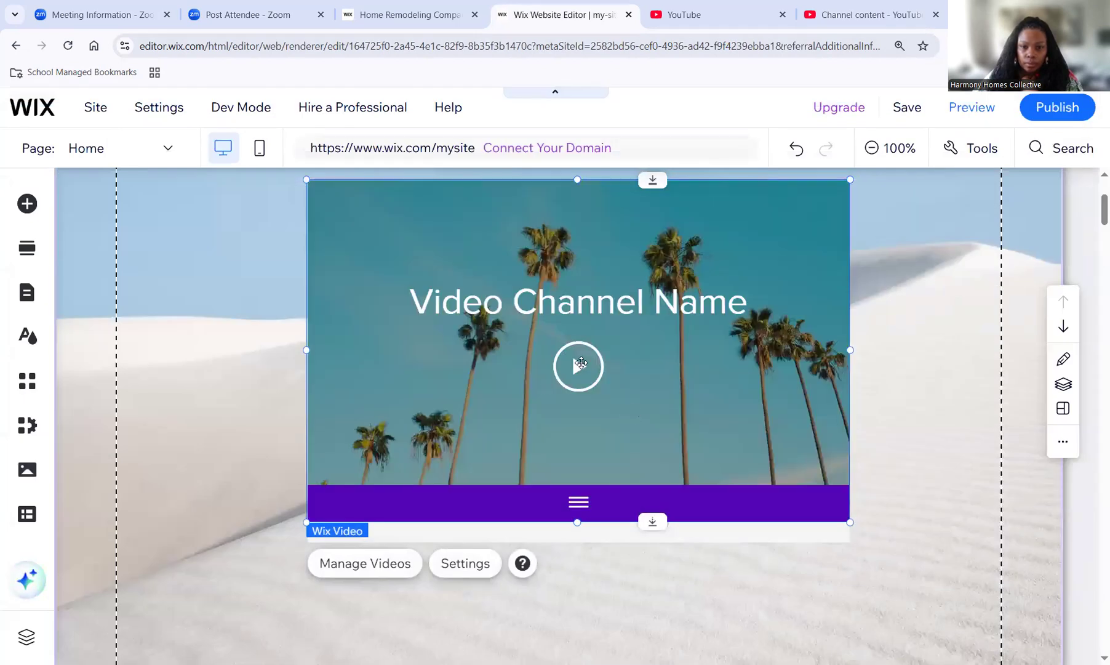
mouse_move(593, 377)
left_mouse_down()
mouse_move(589, 393)
mouse_move(598, 377)
left_mouse_up()
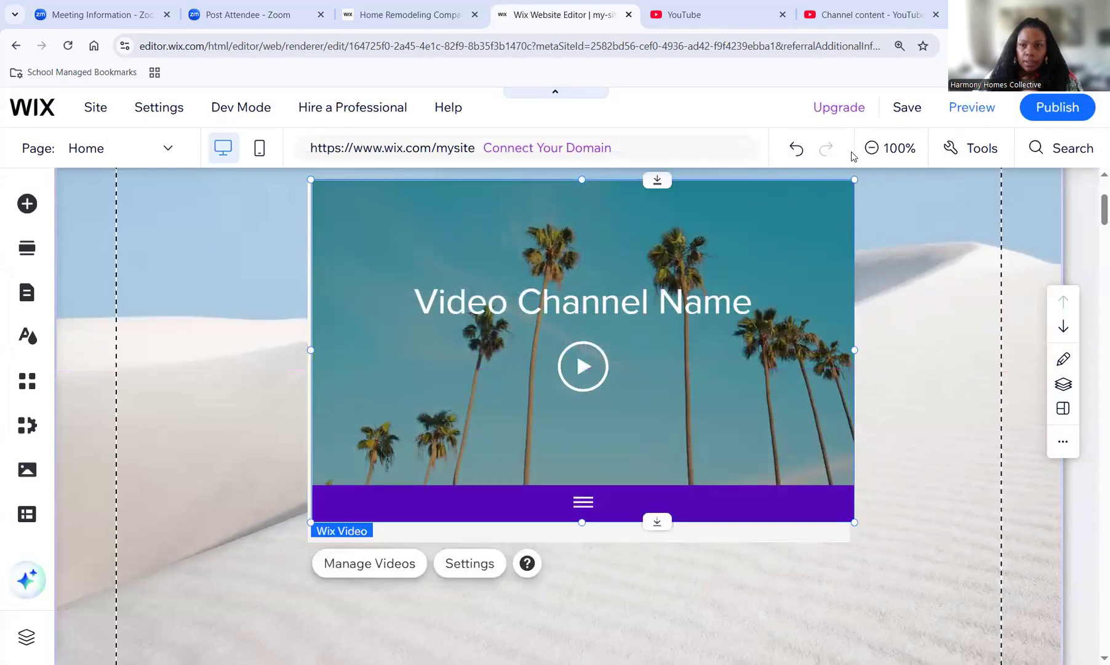
scroll(277, 423, "down", 5)
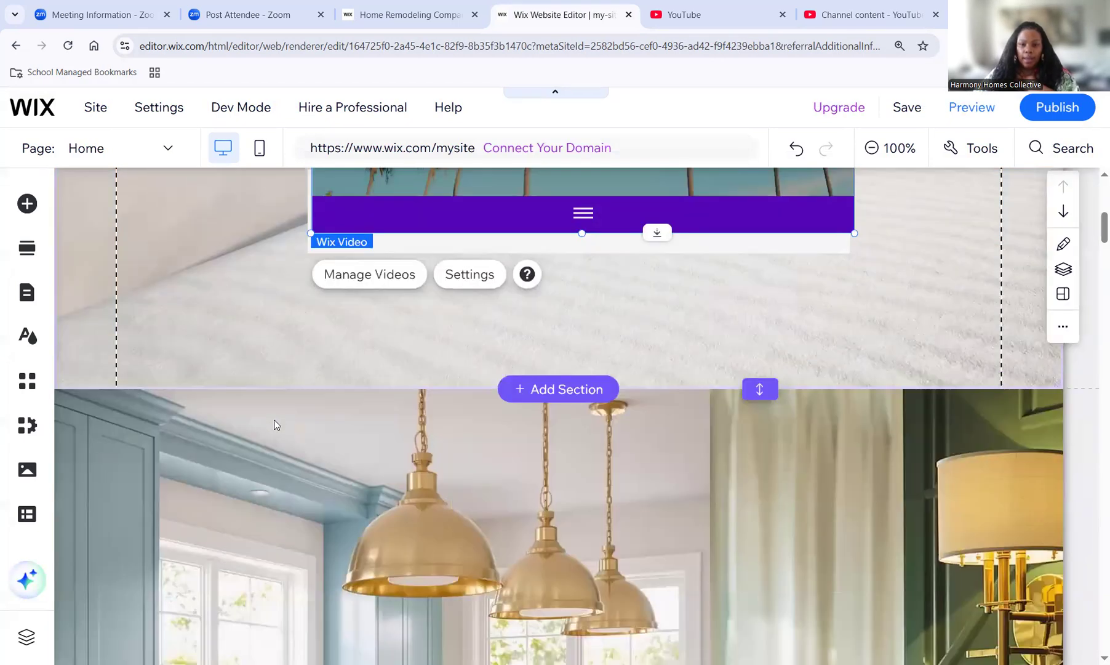
scroll(280, 413, "down", 5)
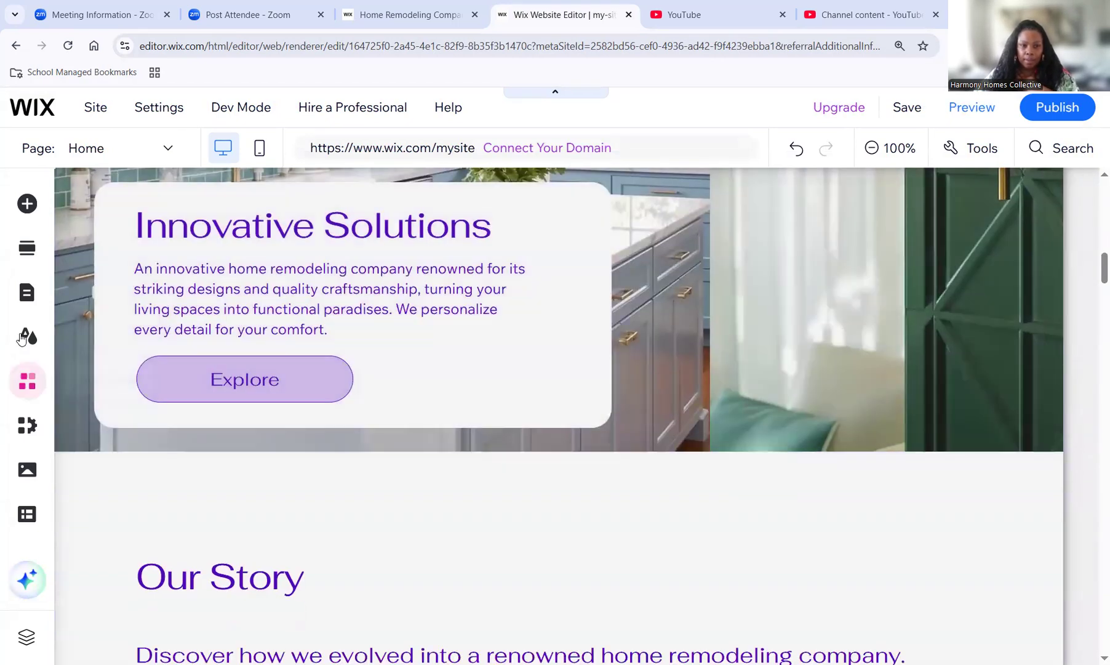
left_click(25, 291)
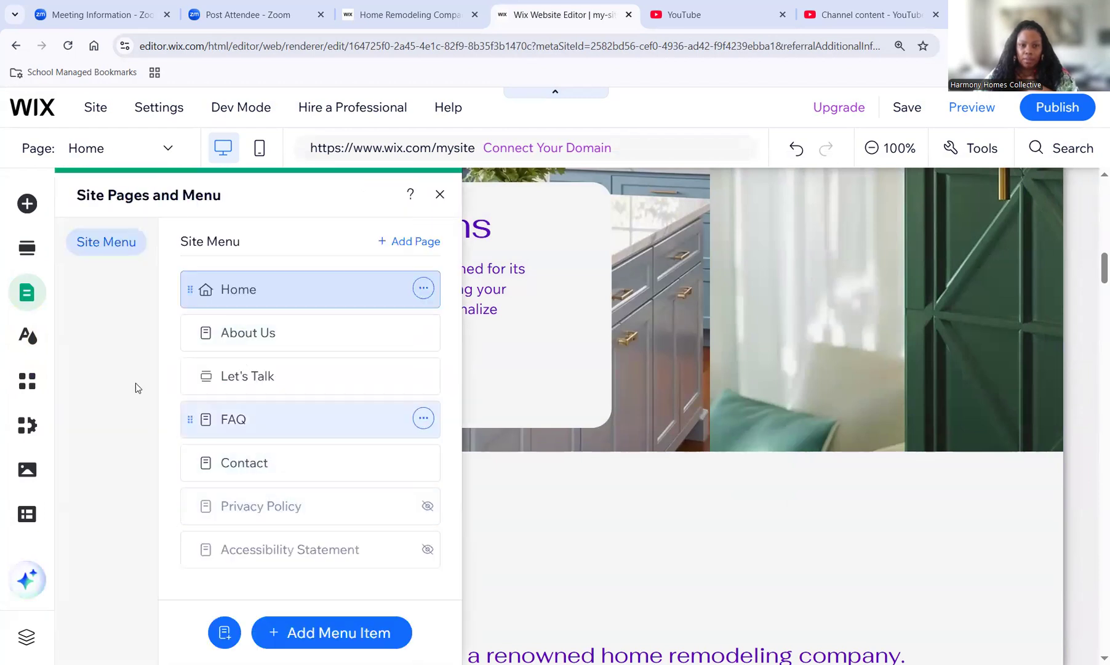
left_click(31, 429)
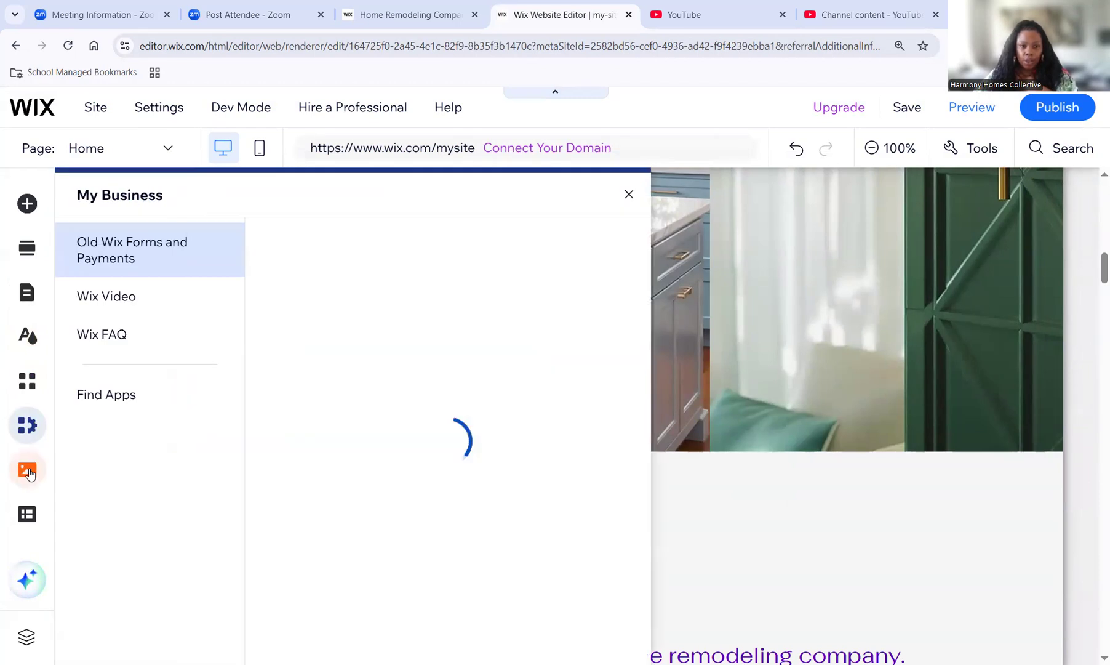
left_click(30, 469)
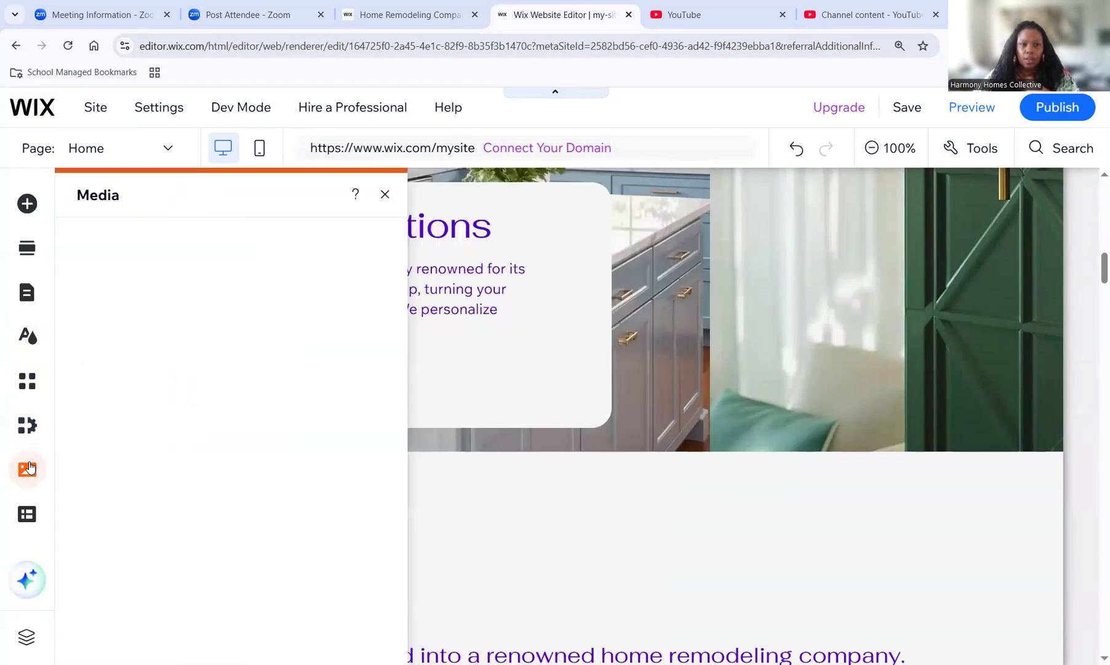
left_click(25, 252)
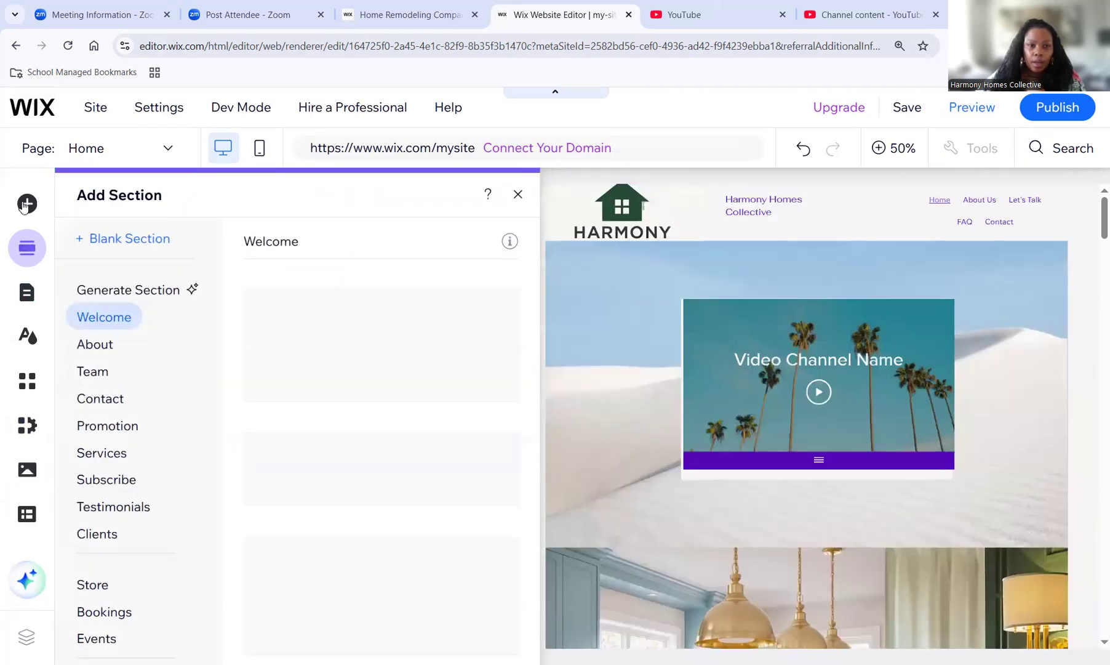
left_click(515, 196)
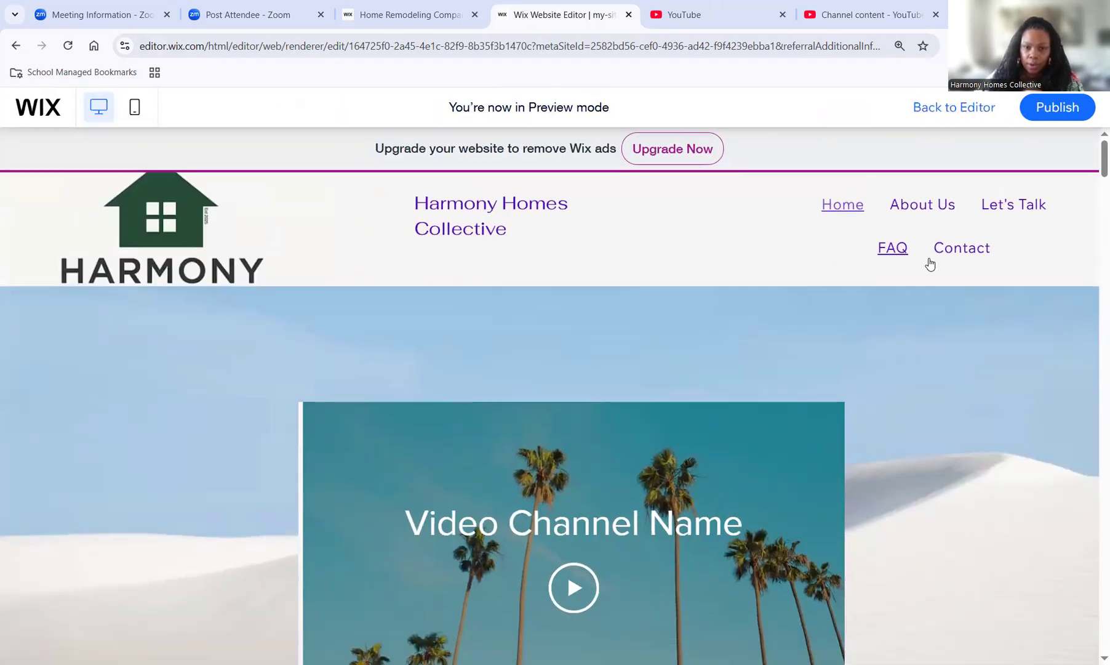
Preview the site and play the video in the Home page's Welcome section.
scroll(930, 263, "down", 8)
left_click(565, 442)
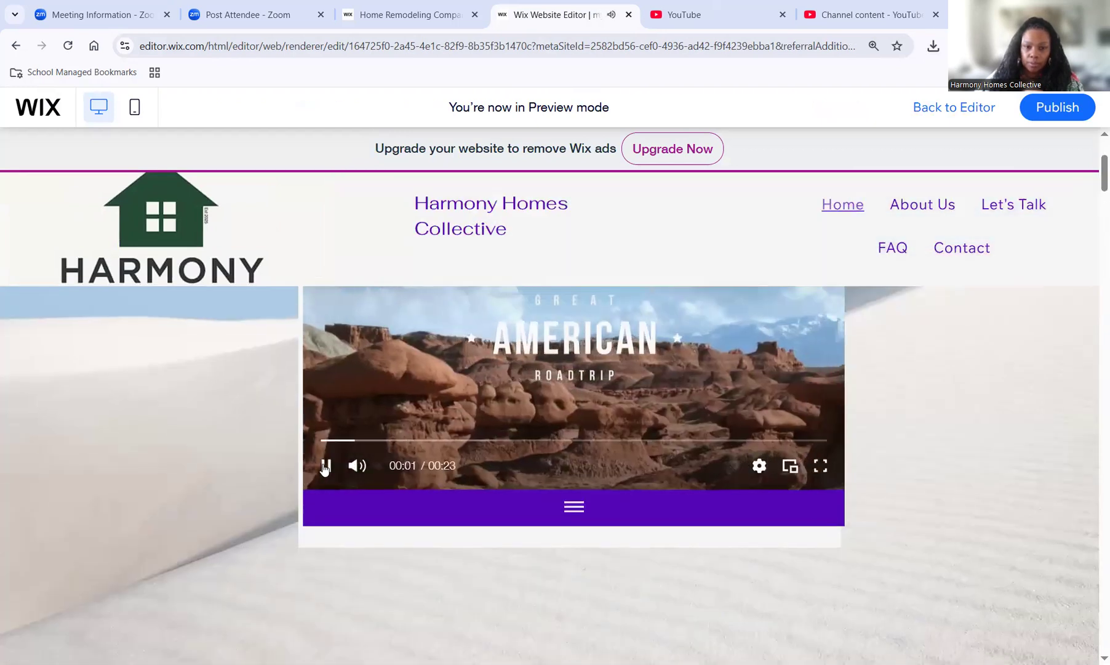
Pause the welcome video, review the rest of the Home page's sections in the preview, and return to the editor.
left_click(325, 466)
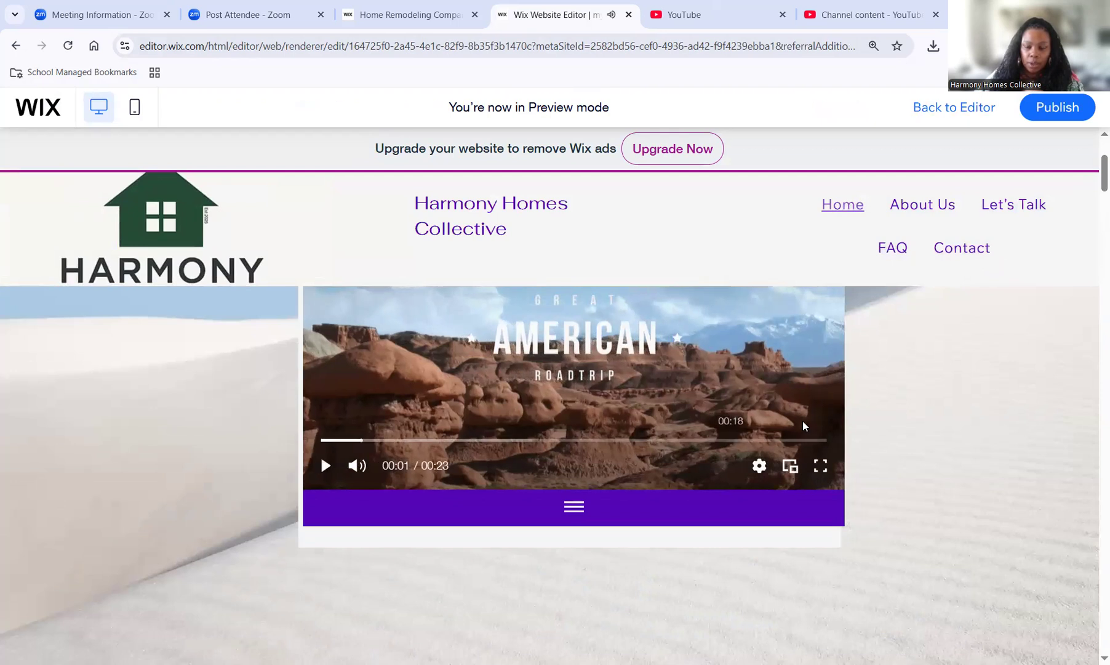
scroll(803, 421, "down", 5)
scroll(802, 419, "down", 15)
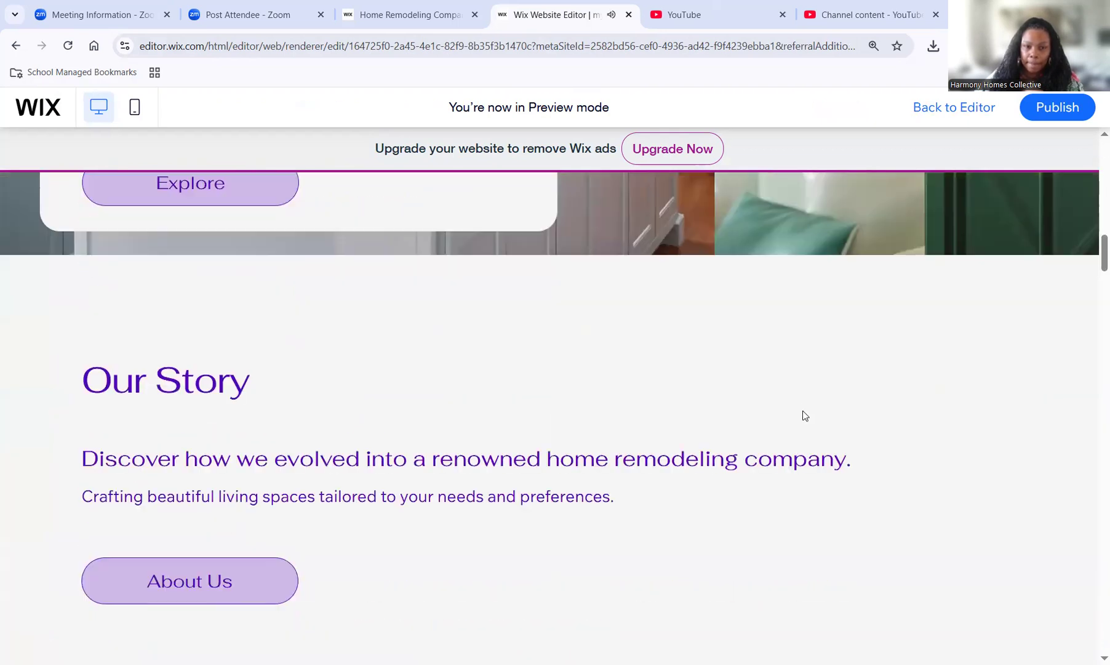
scroll(798, 414, "down", 15)
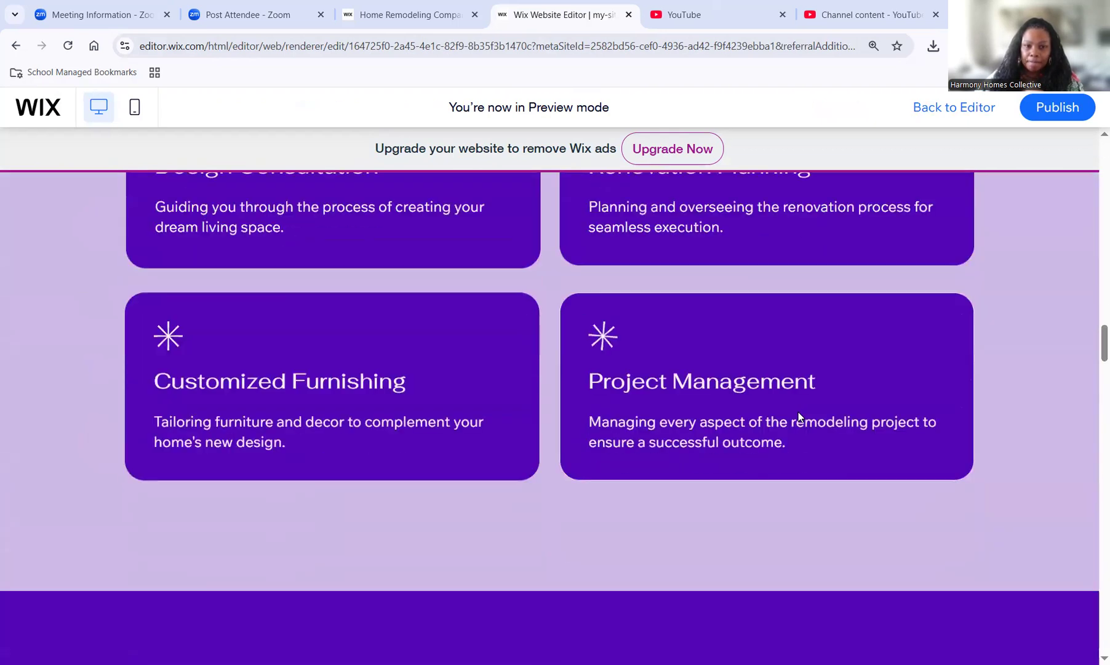
scroll(798, 417, "down", 15)
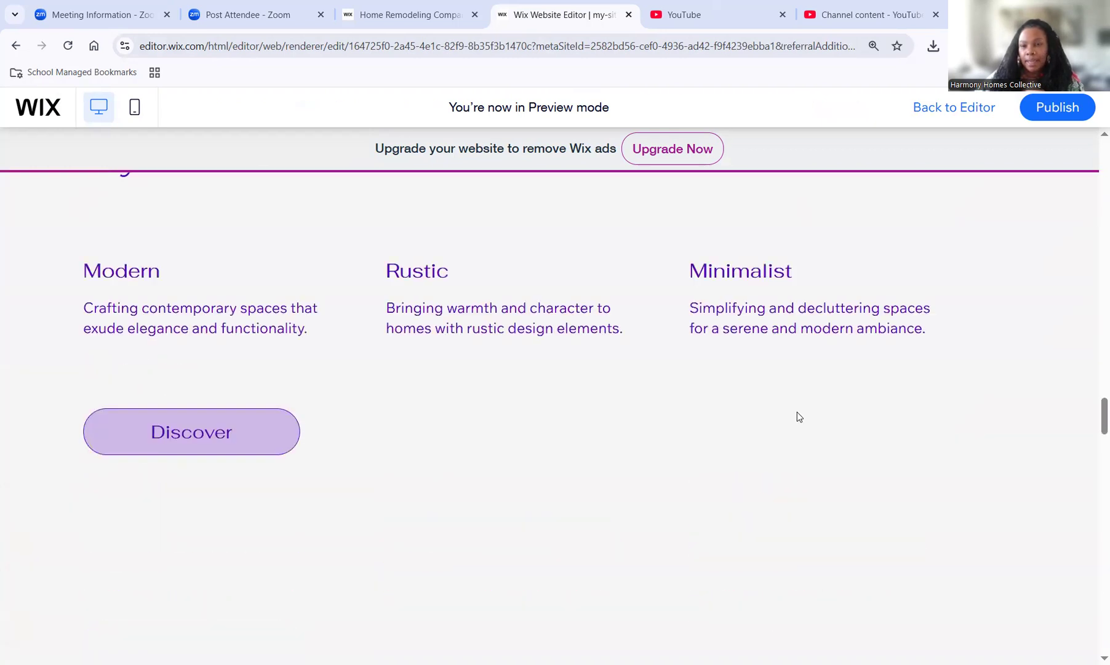
scroll(836, 418, "down", 15)
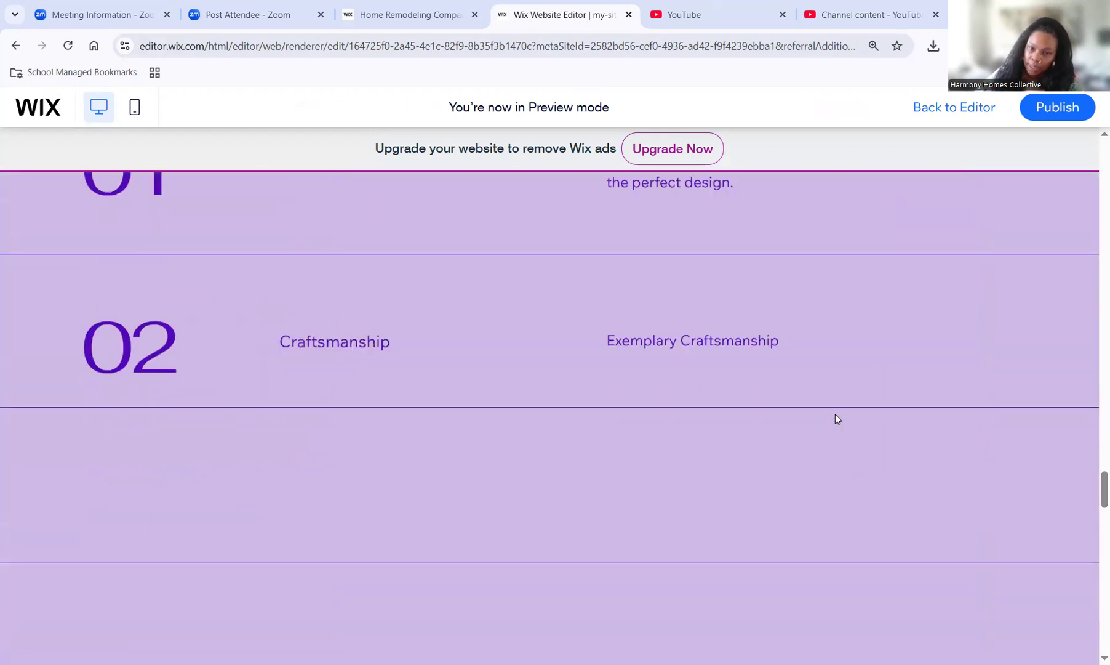
scroll(825, 429, "down", 15)
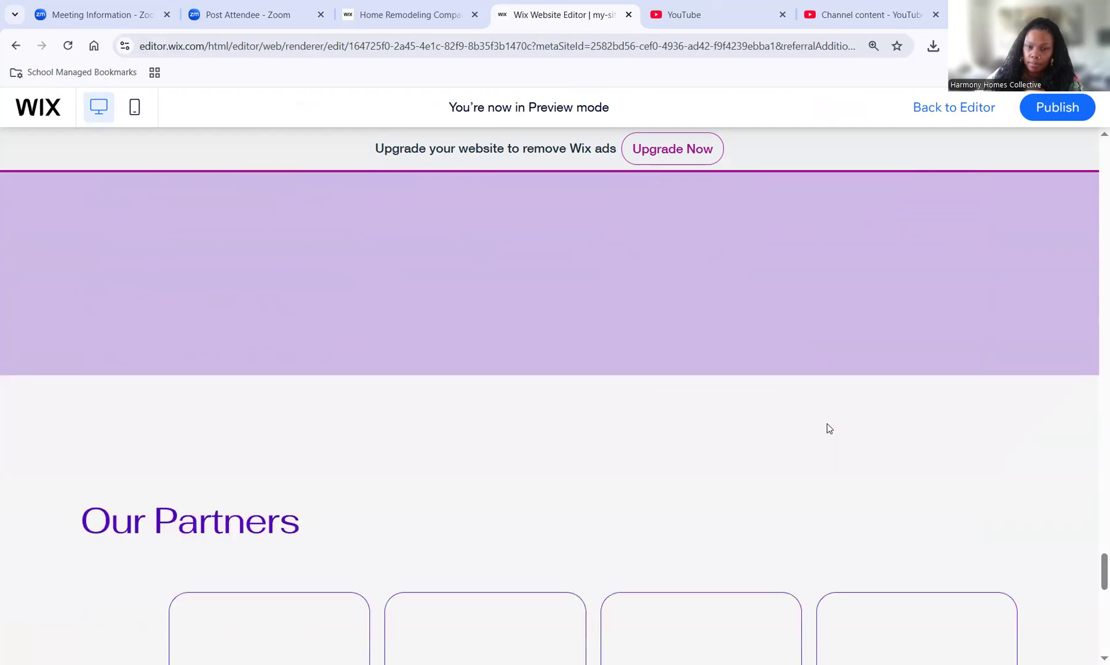
scroll(828, 424, "up", 20)
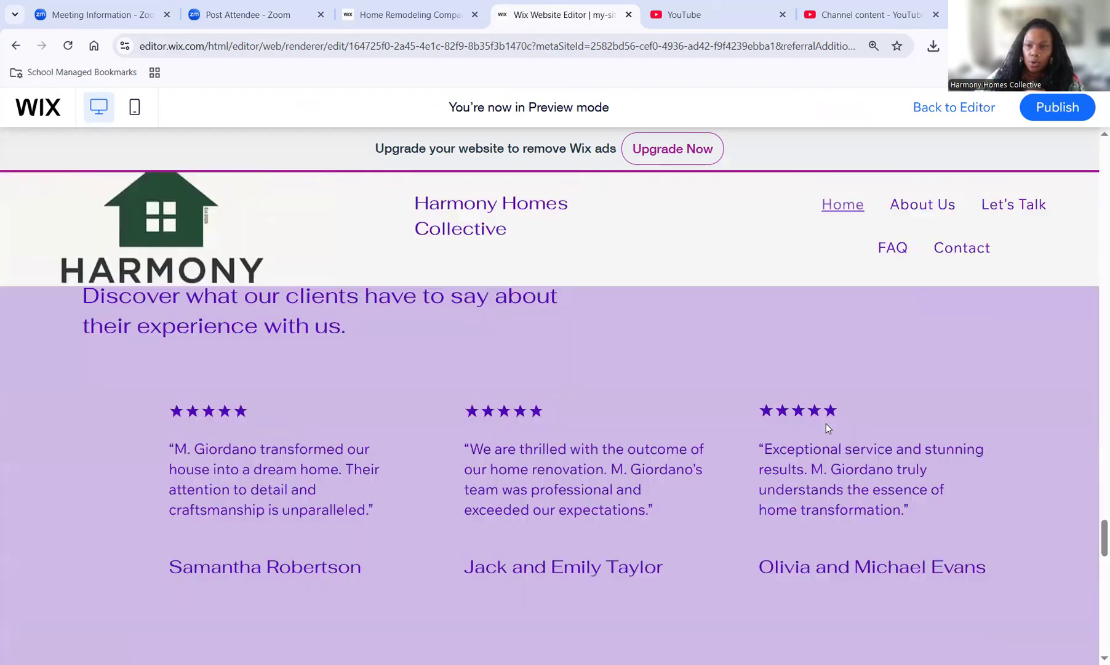
scroll(826, 428, "up", 20)
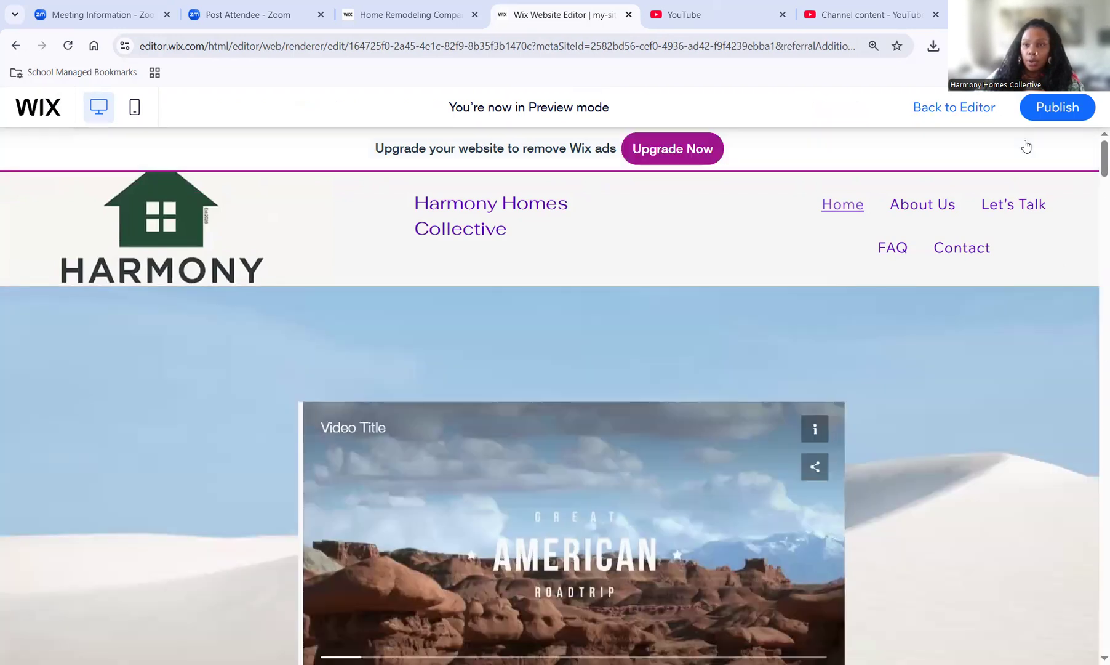
left_click(954, 108)
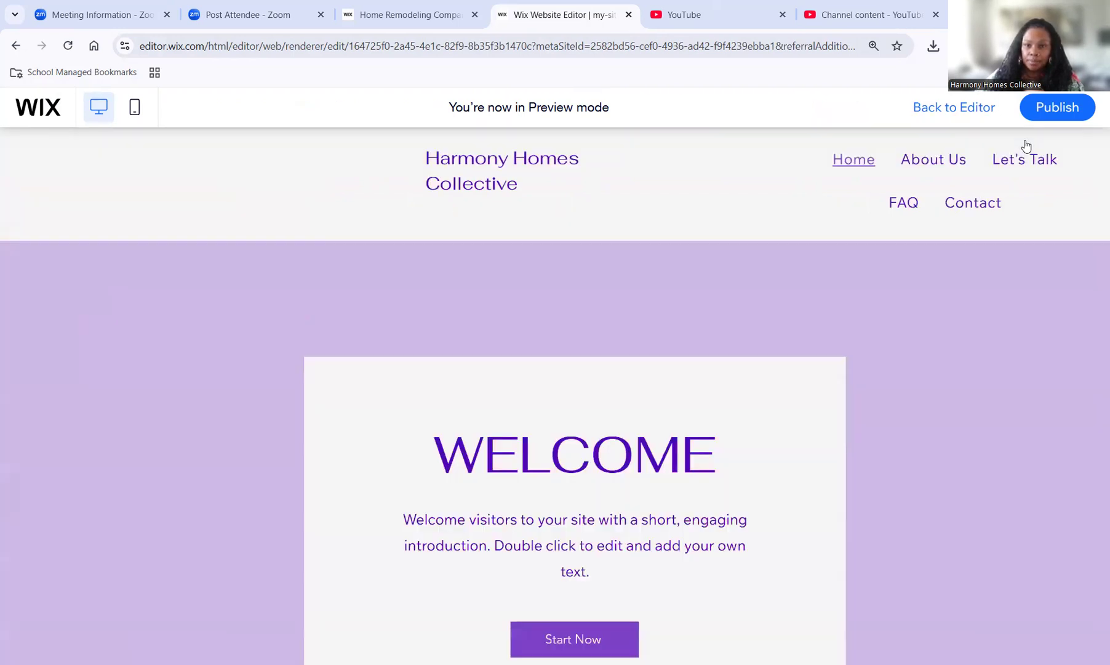
Check the link destination of the Explore button in the Home page's Innovative Solutions section without changing it.
scroll(530, 301, "down", 3)
scroll(530, 296, "down", 9)
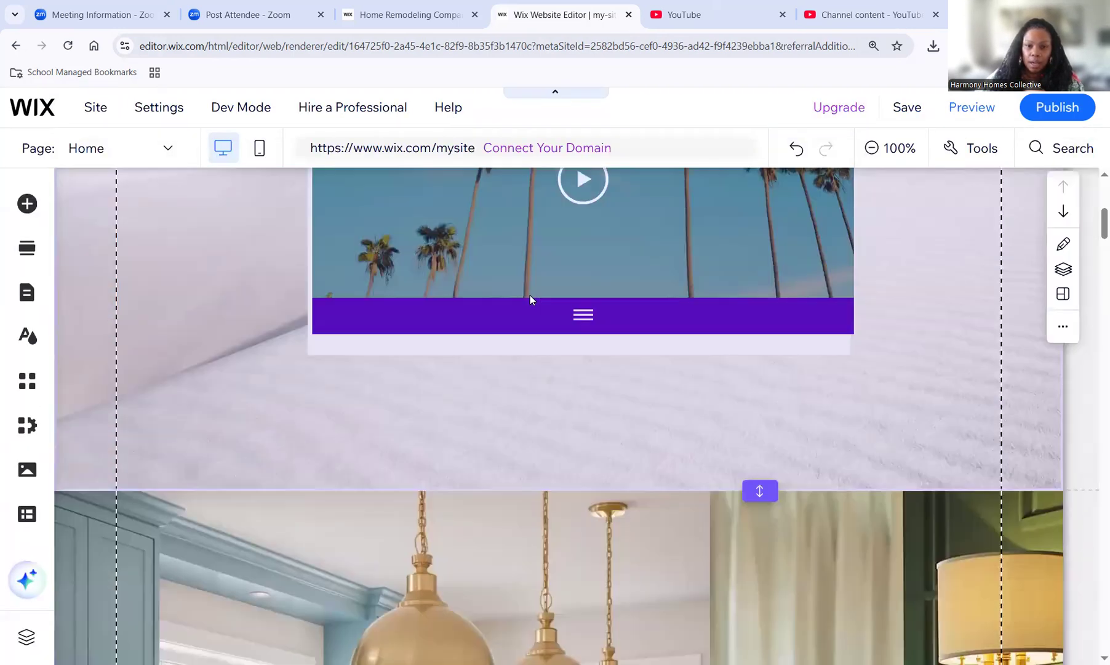
scroll(480, 301, "down", 7)
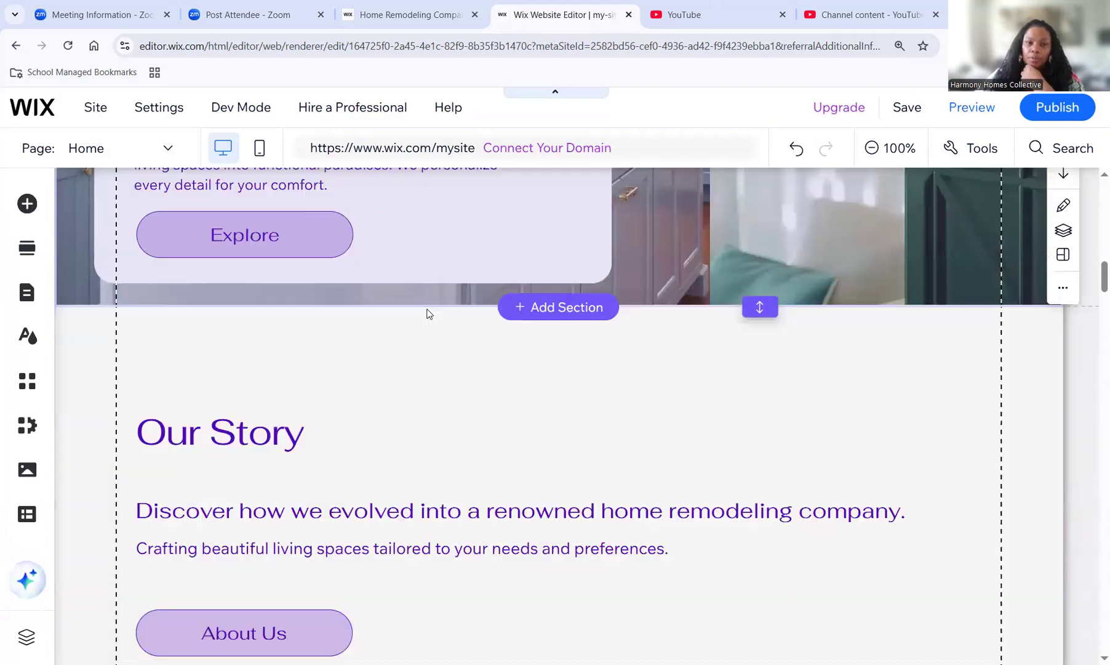
scroll(421, 394, "up", 1)
scroll(422, 371, "up", 2)
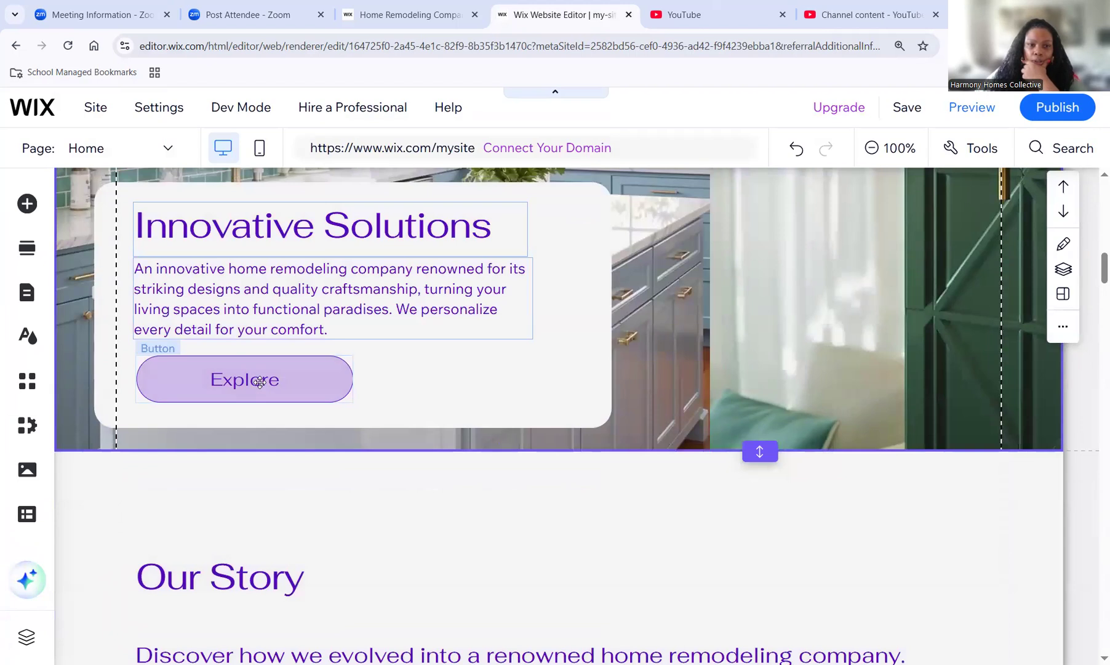
double_click(258, 380)
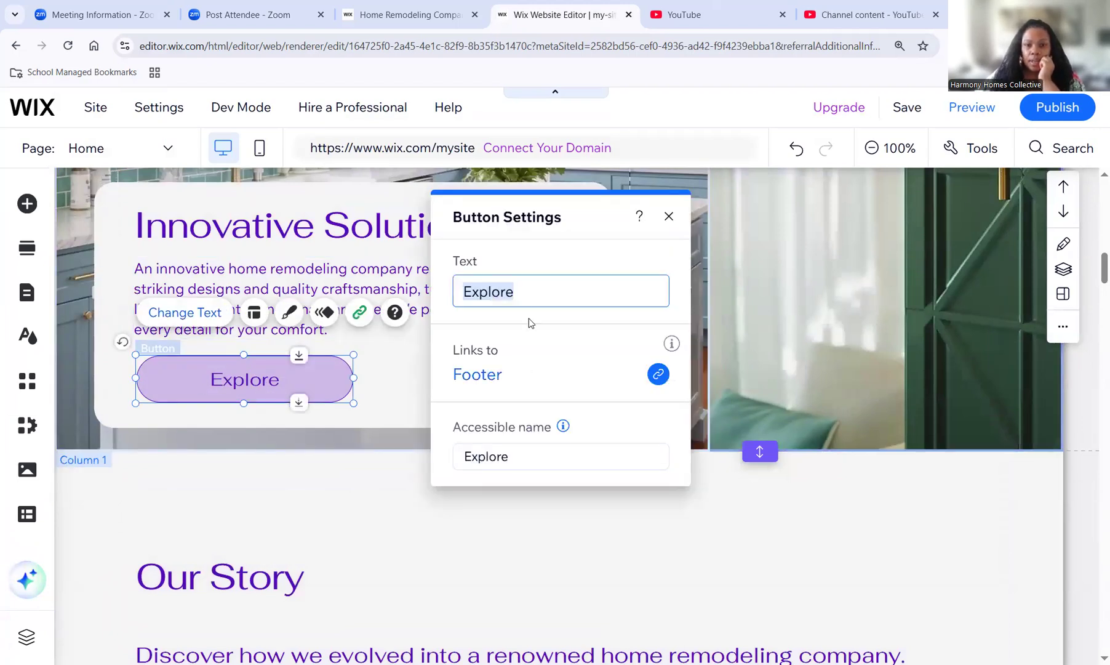
left_click(657, 376)
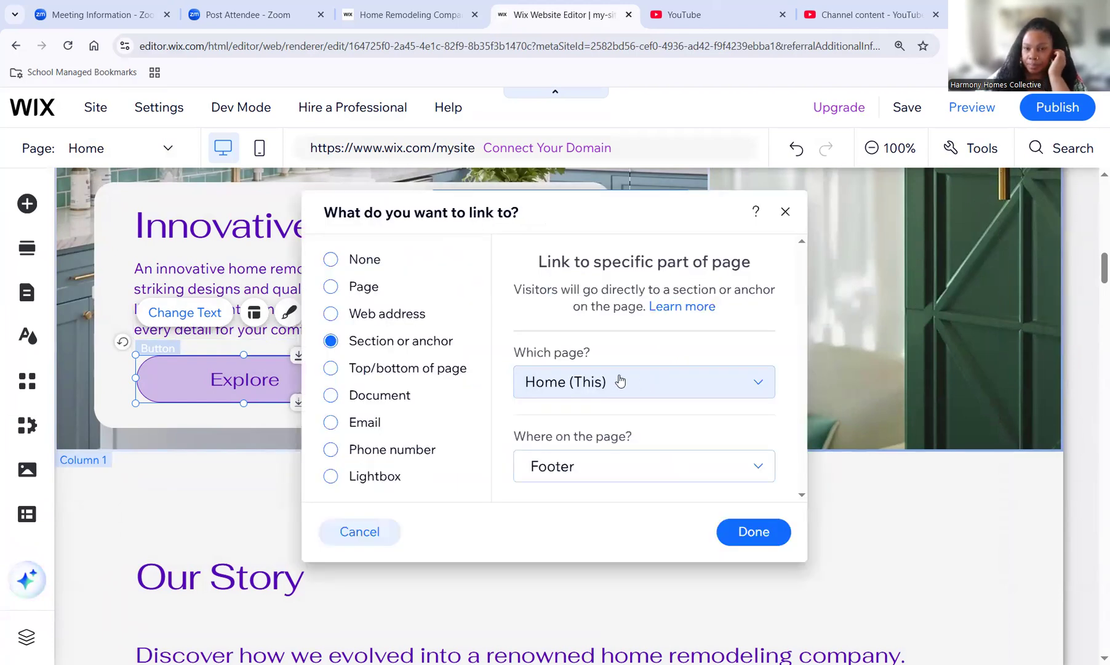
left_click(785, 212)
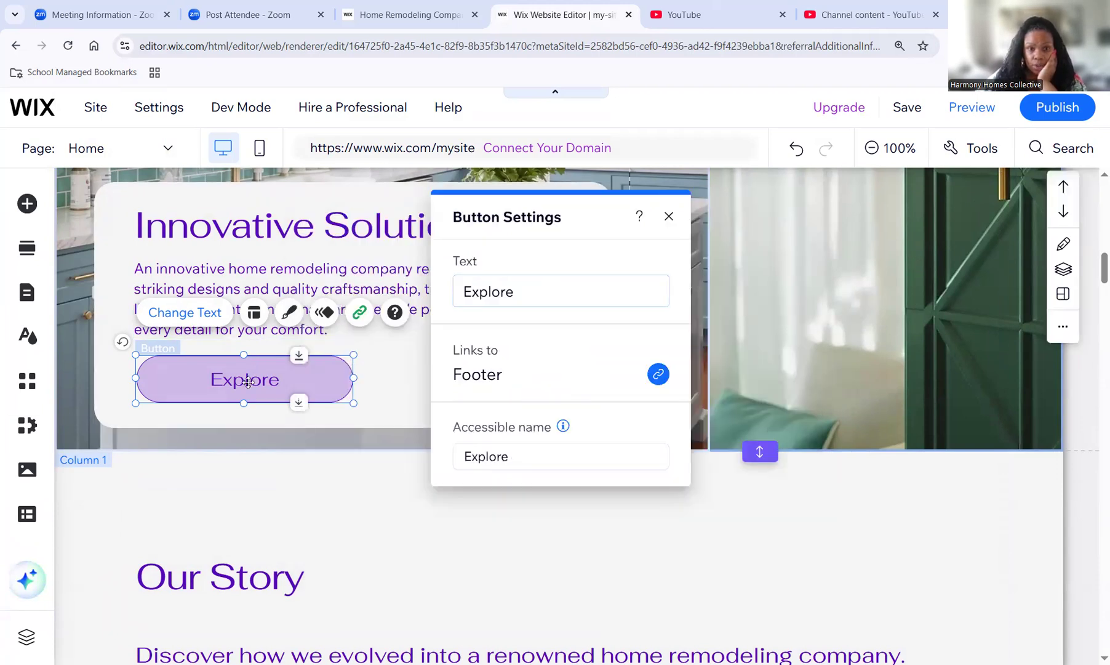
Change the text of the Innovative Solutions section's Explore button to "Contact us".
left_click(248, 381)
double_click(279, 381)
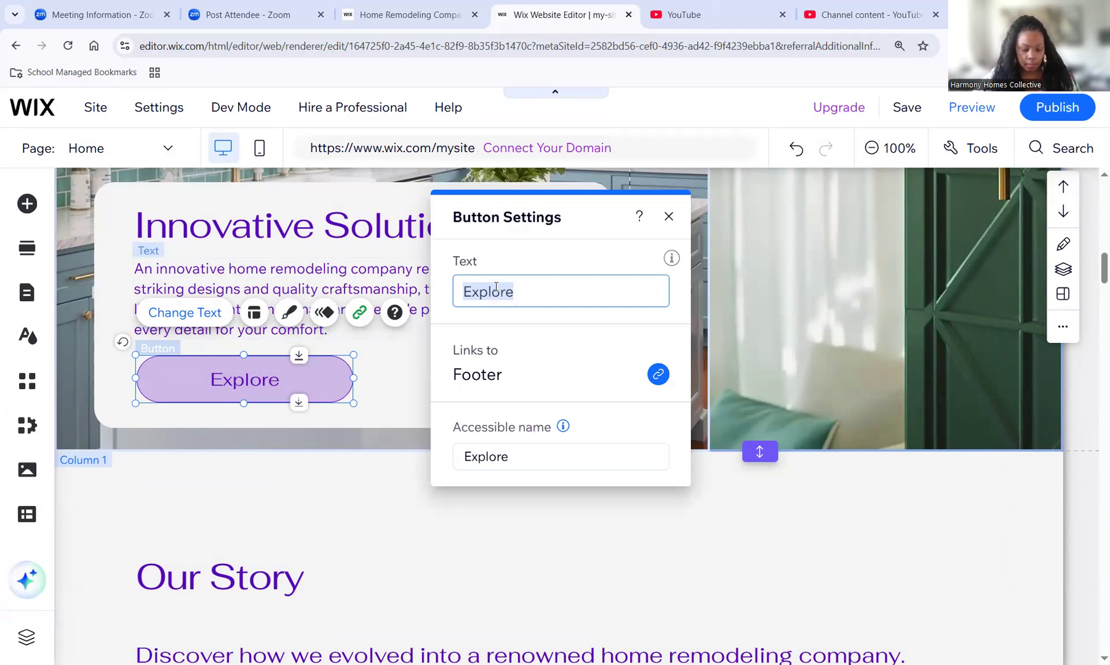
type("co")
key("BackSpace")
key("BackSpace")
key("BackSpace")
key("BackSpace")
key("BackSpace")
key("BackSpace")
key("BackSpace")
key("BackSpace")
type("Contact ")
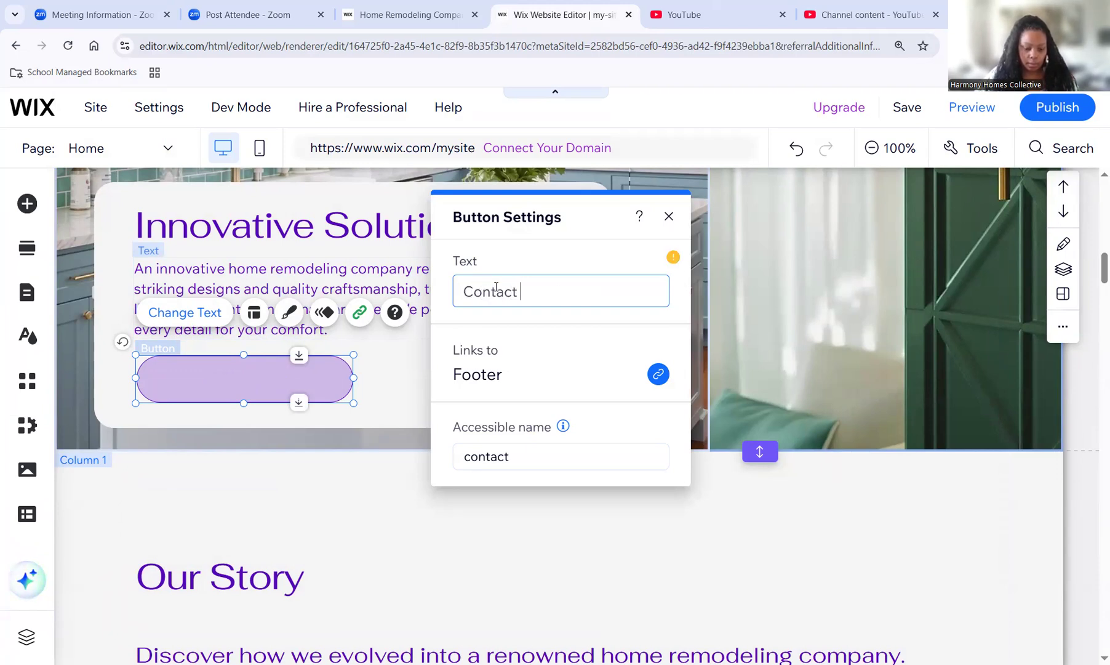
type("us")
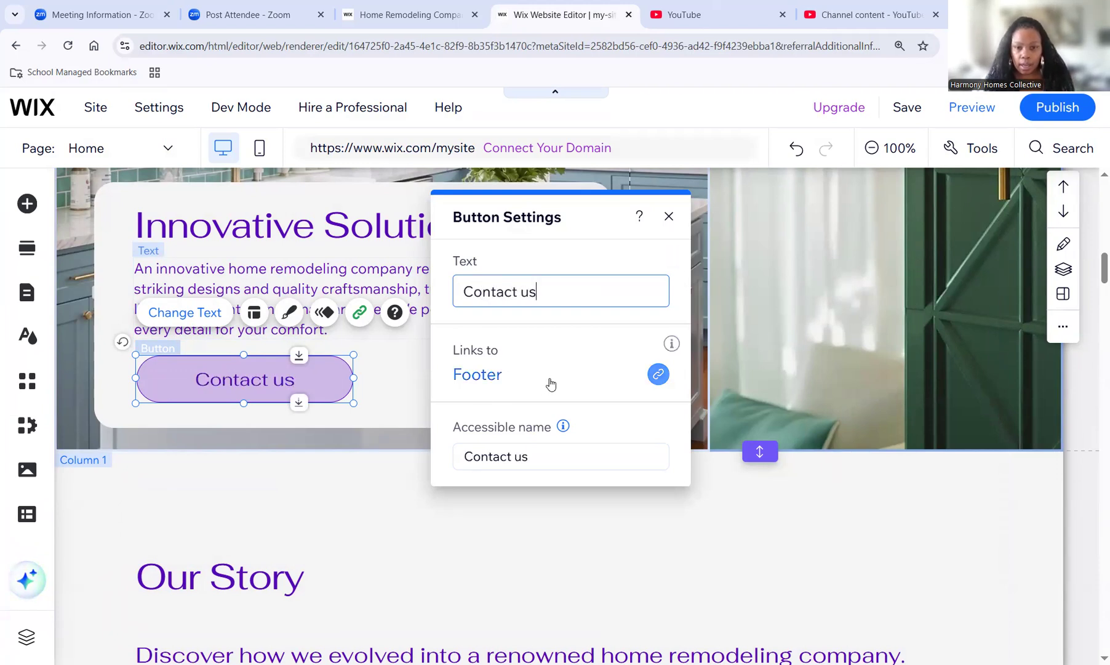
Link the "Contact us" button to the Contact page, opening in the current window, and close its settings.
left_click(551, 385)
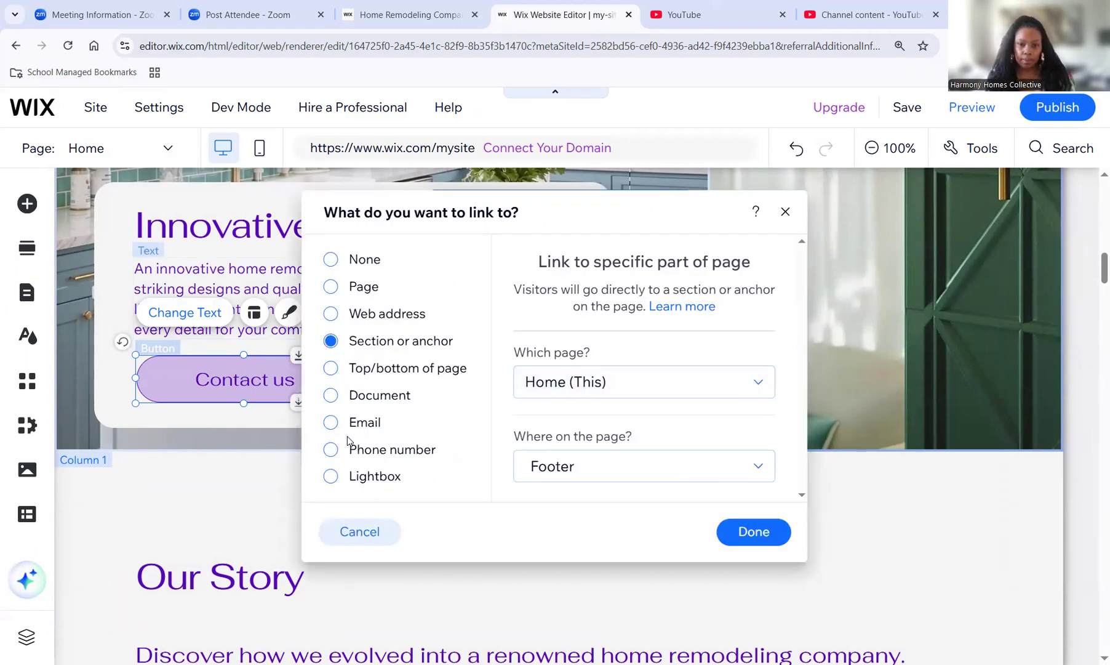
left_click(552, 474)
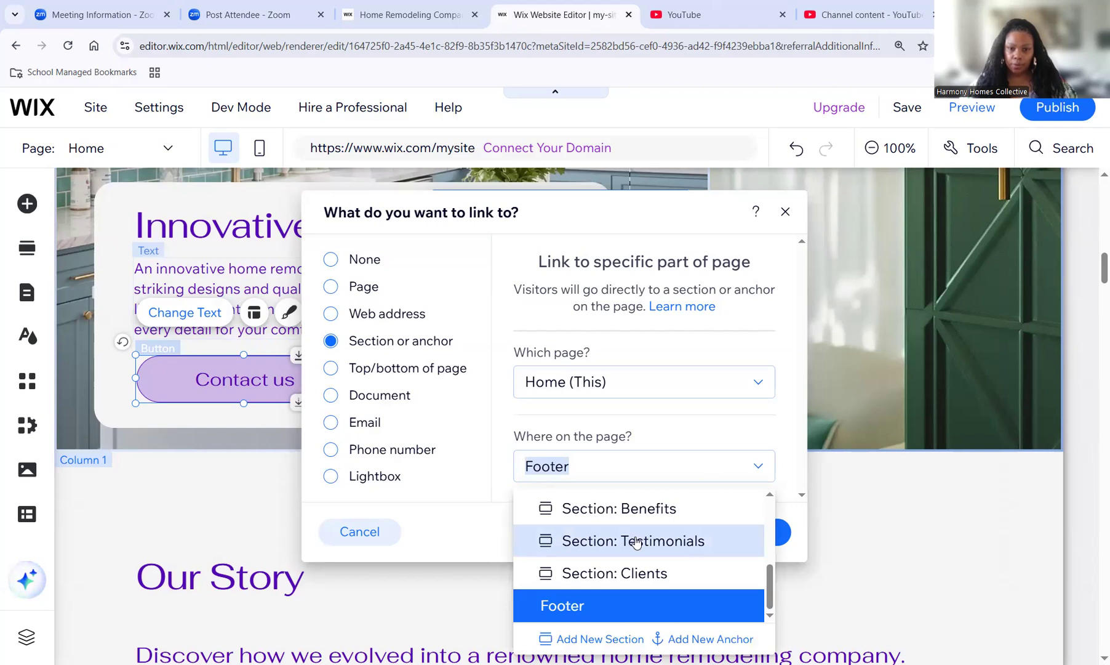
left_click(521, 465)
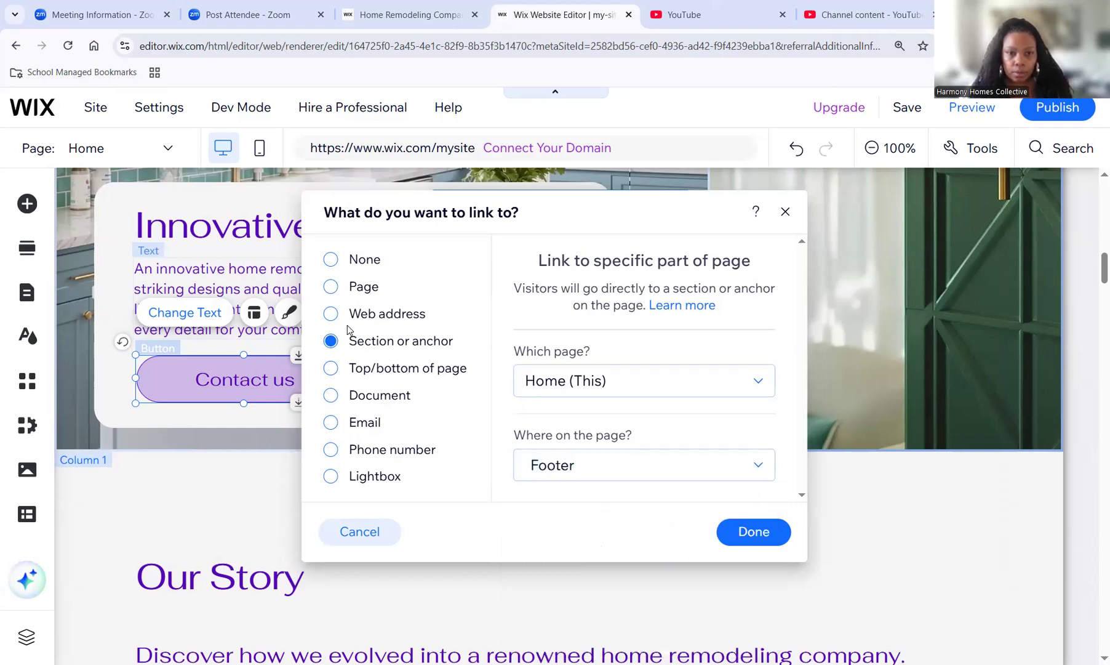
left_click(346, 294)
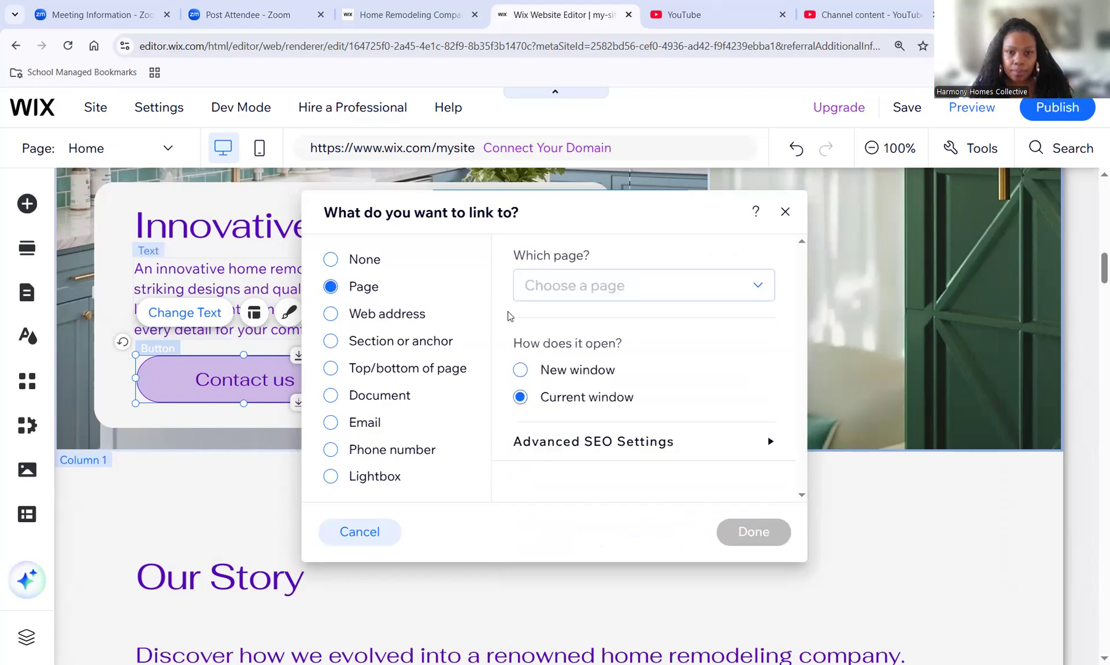
left_click(558, 286)
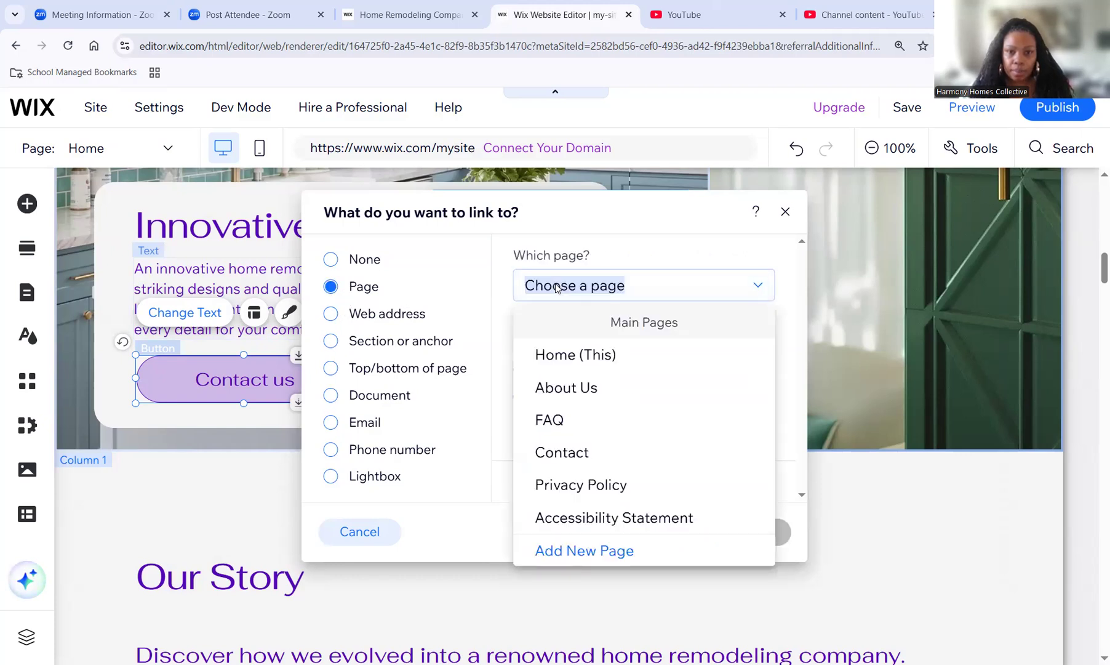
left_click(575, 449)
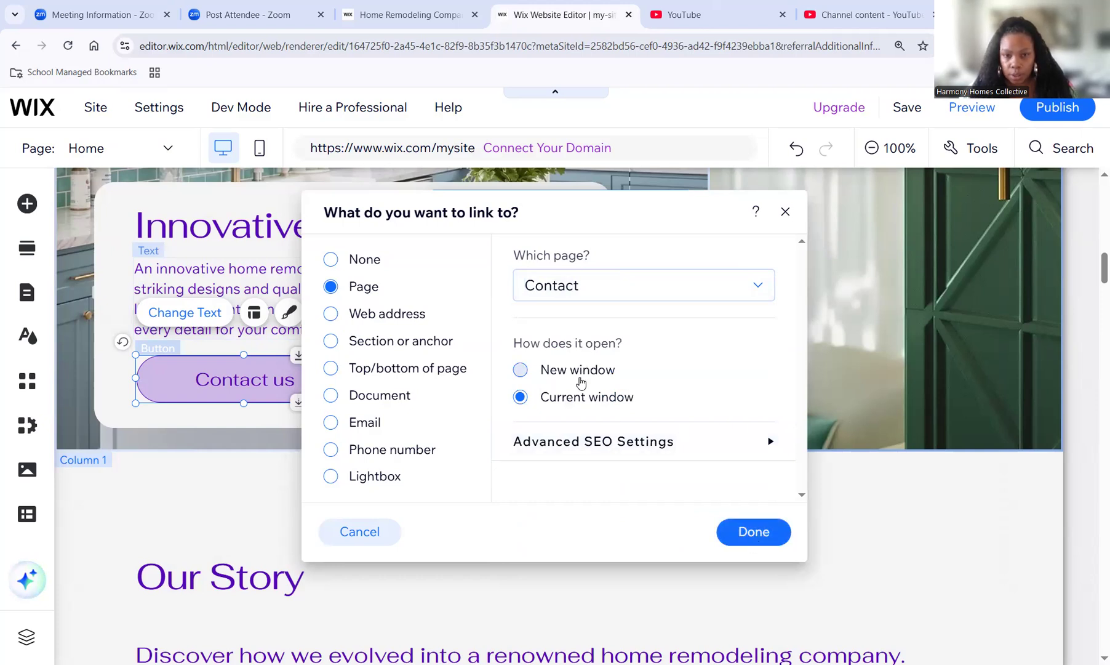
left_click(747, 534)
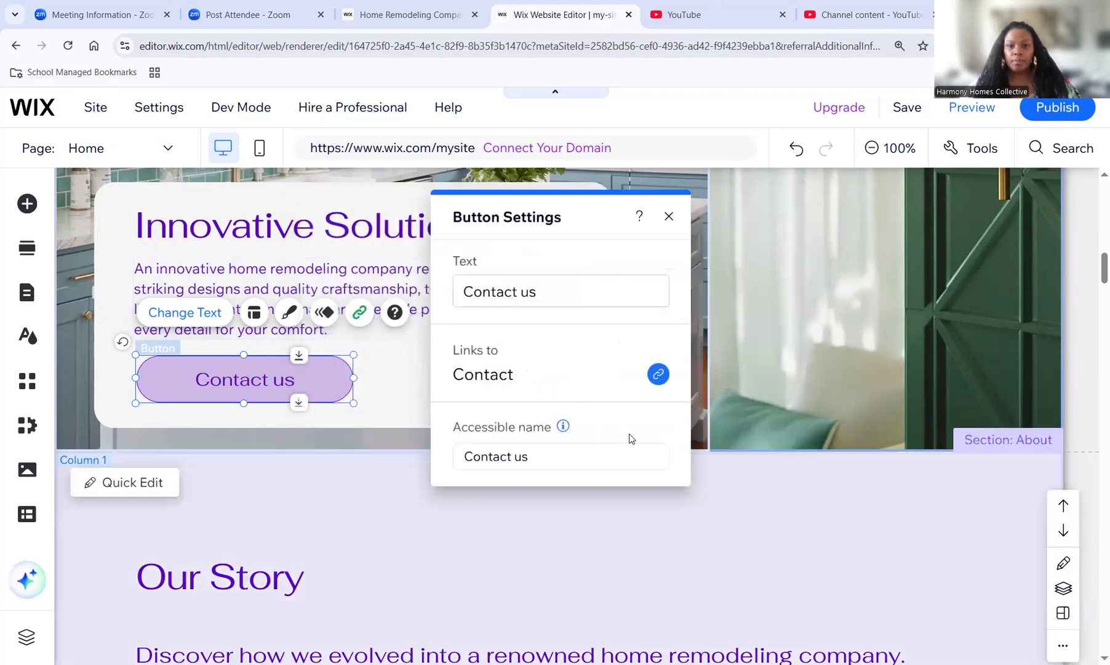
left_click(669, 217)
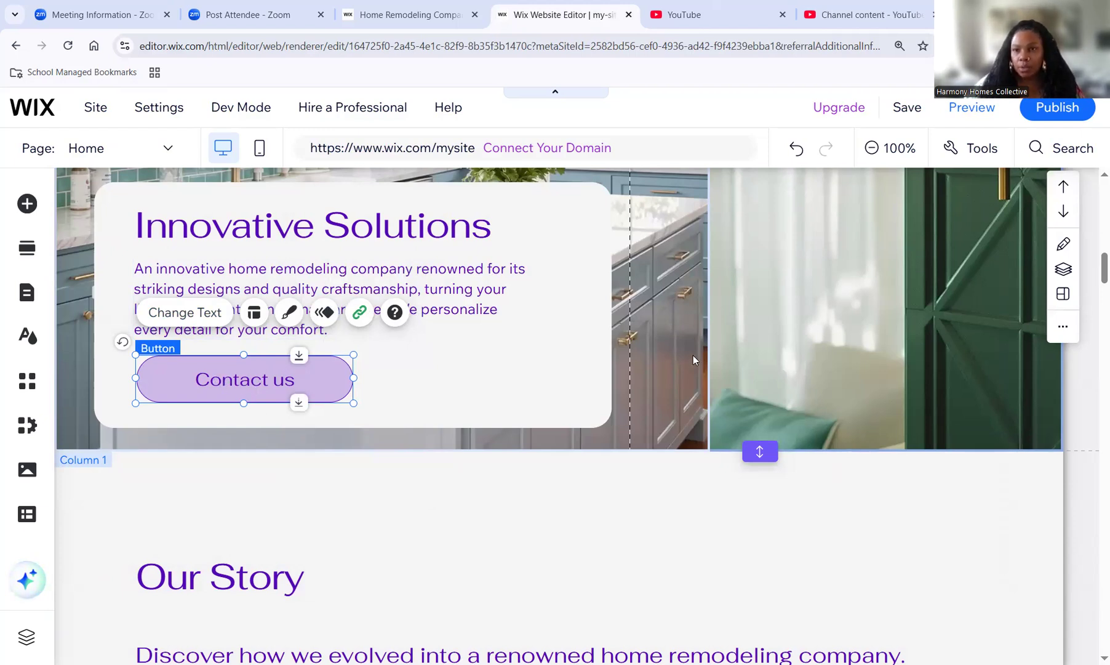
Preview the site, test the "Contact us" button's link in the Innovative Solutions section, and return to the editor.
scroll(693, 355, "up", 4)
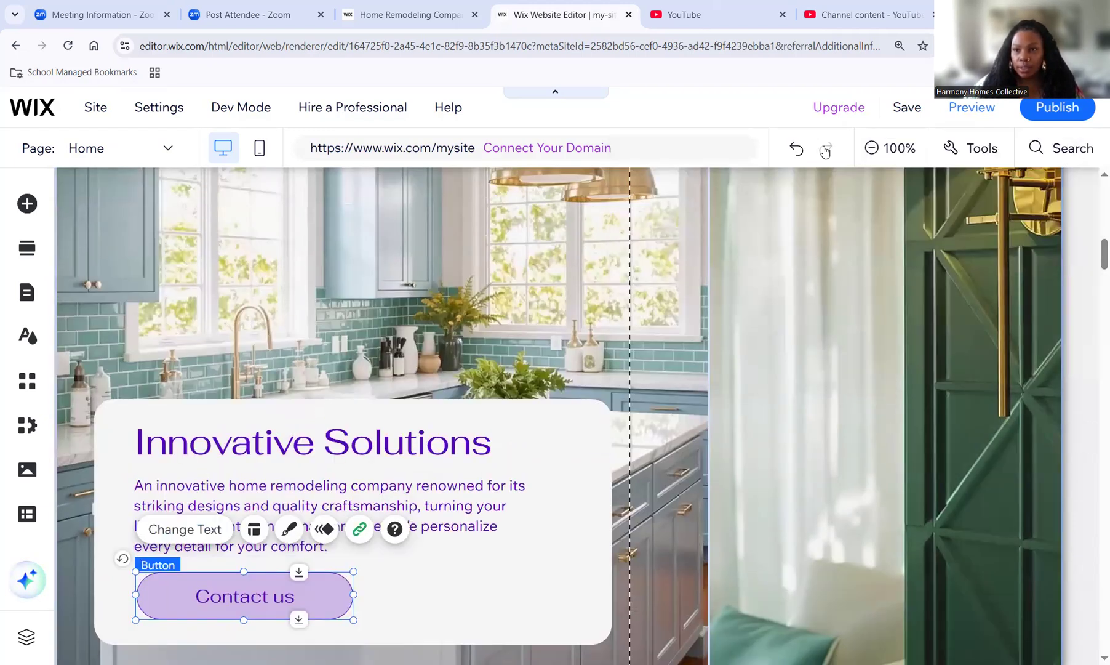
left_click(972, 108)
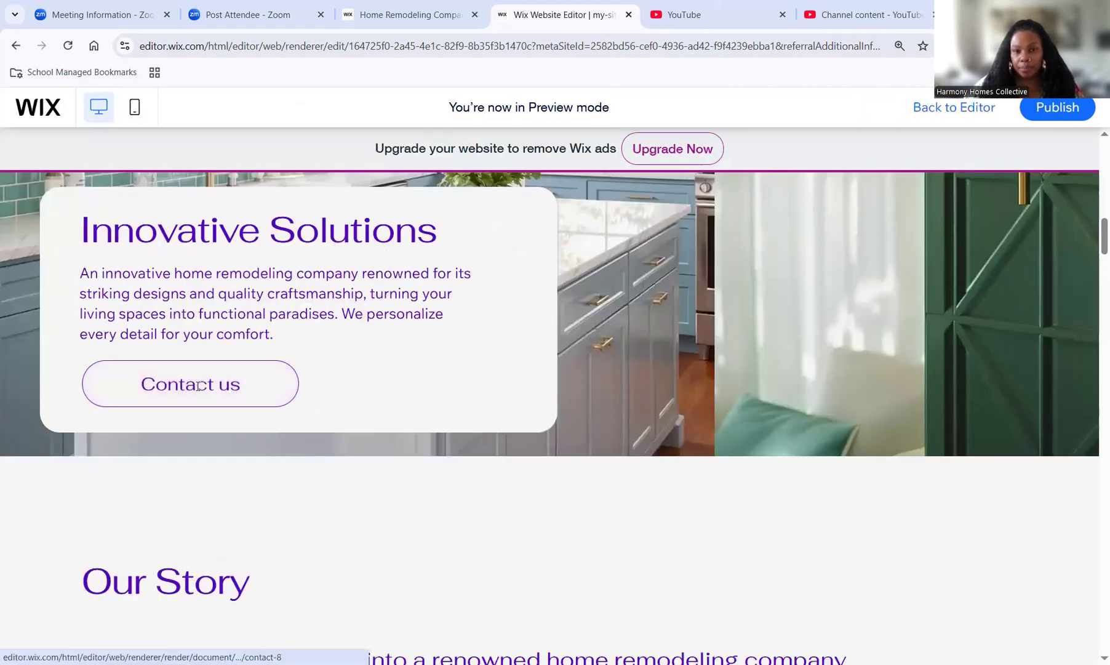
left_click(198, 386)
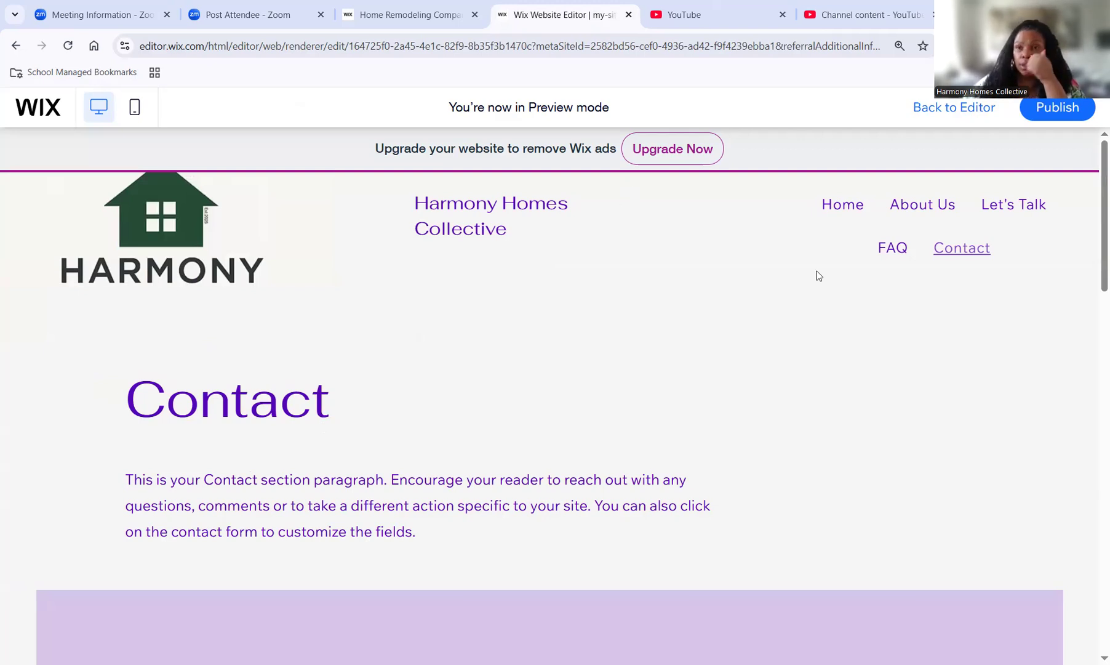
left_click(943, 133)
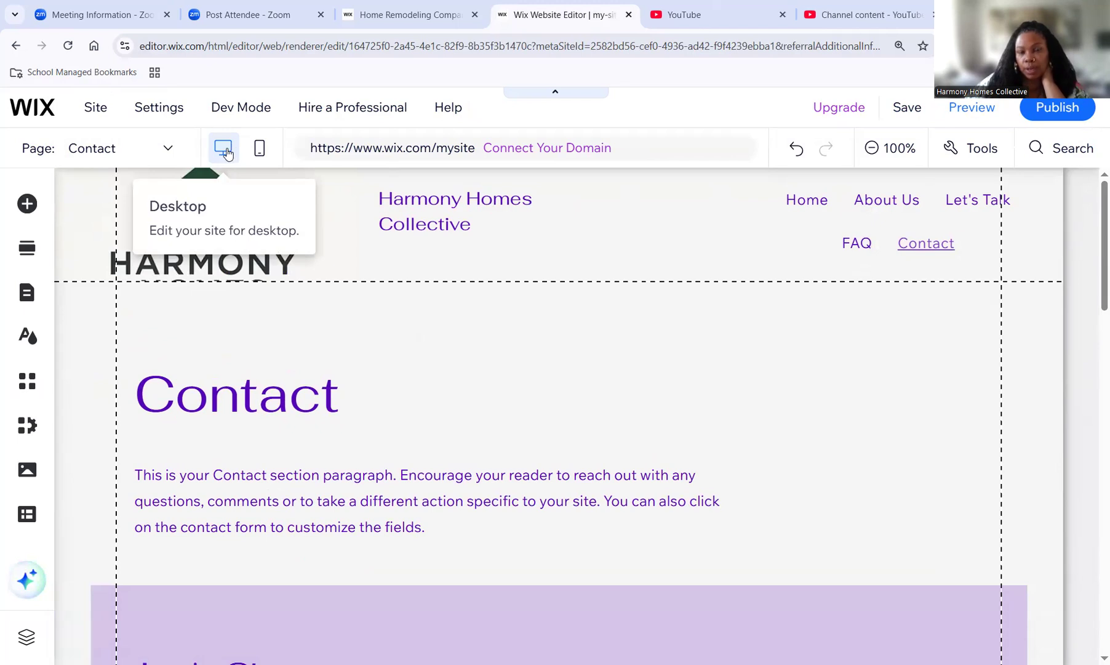
Switch to the mobile editor, skip its introduction, and review the Contact page's mobile layout down to the footer.
left_click(257, 148)
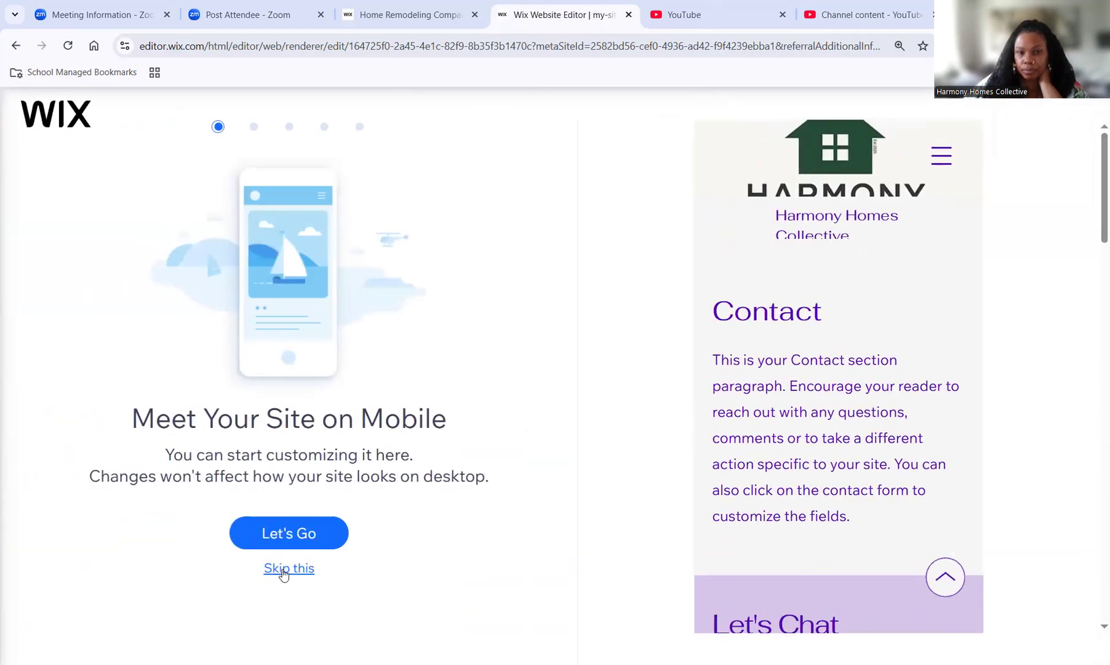
left_click(279, 568)
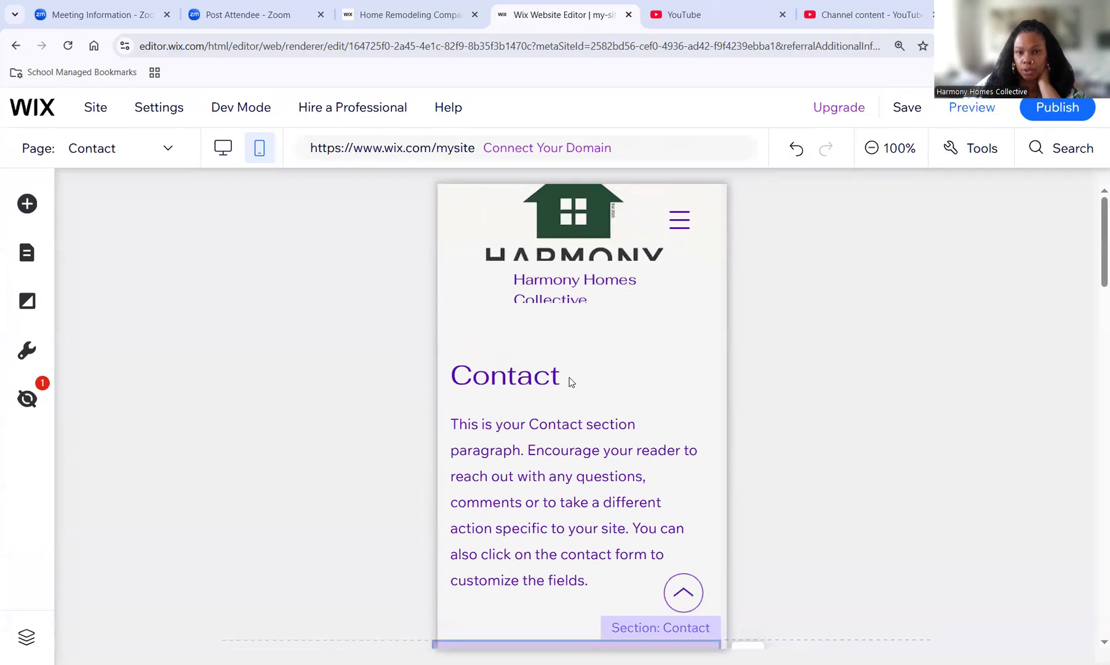
scroll(569, 381, "down", 10)
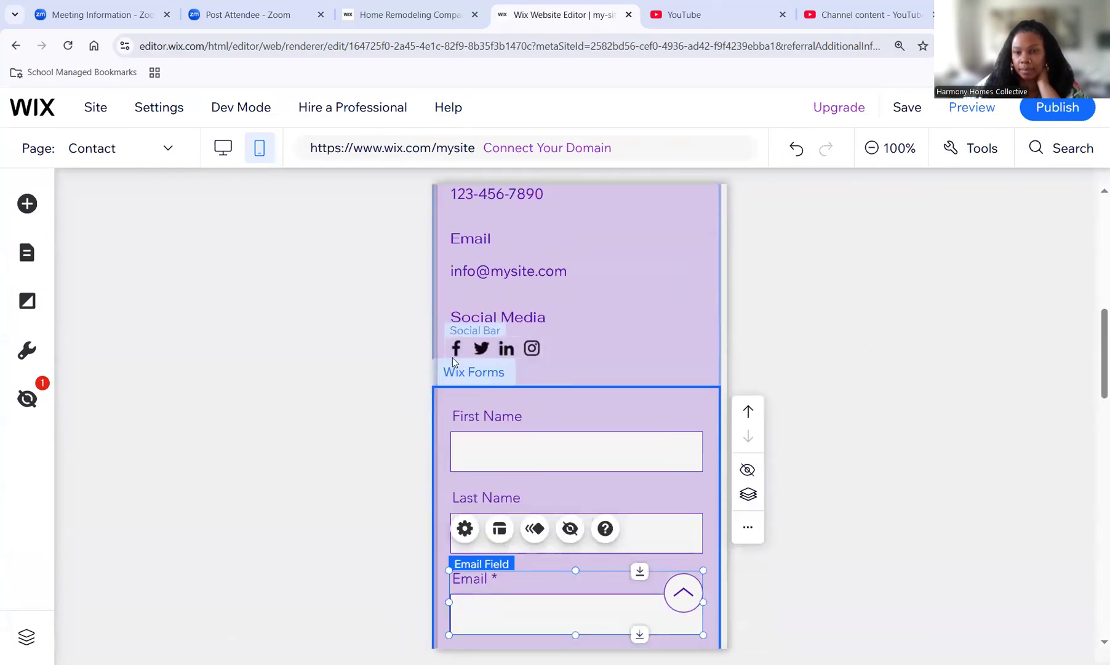
scroll(596, 415, "down", 10)
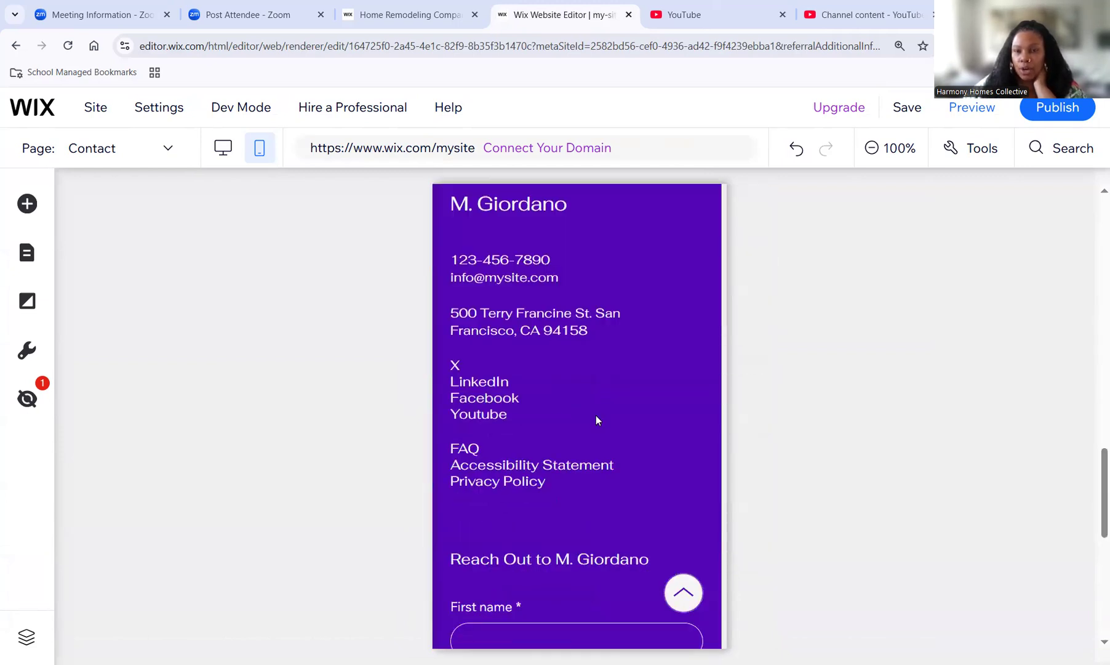
scroll(596, 415, "down", 8)
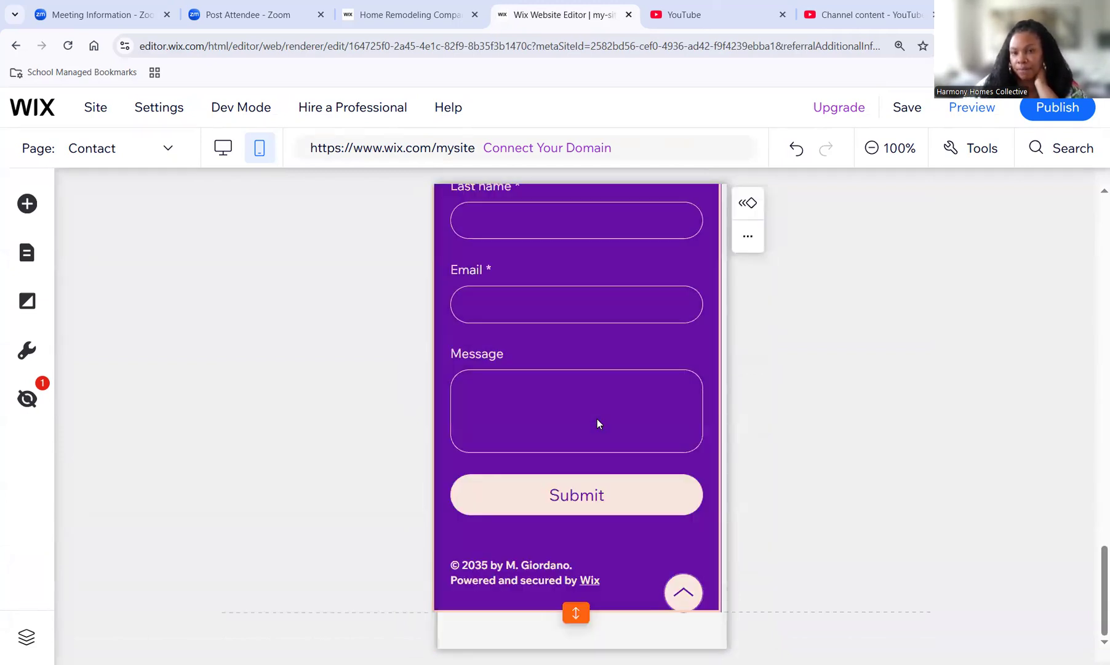
Switch back to the desktop editor and publish the website.
scroll(597, 418, "up", 10)
scroll(597, 418, "up", 10)
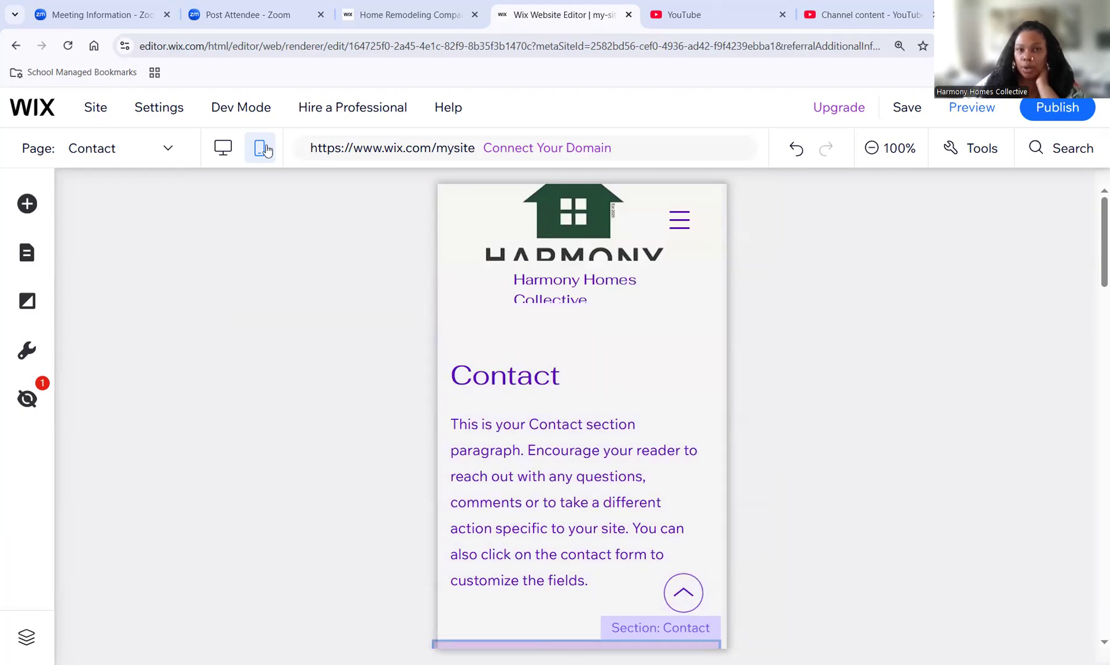
left_click(231, 157)
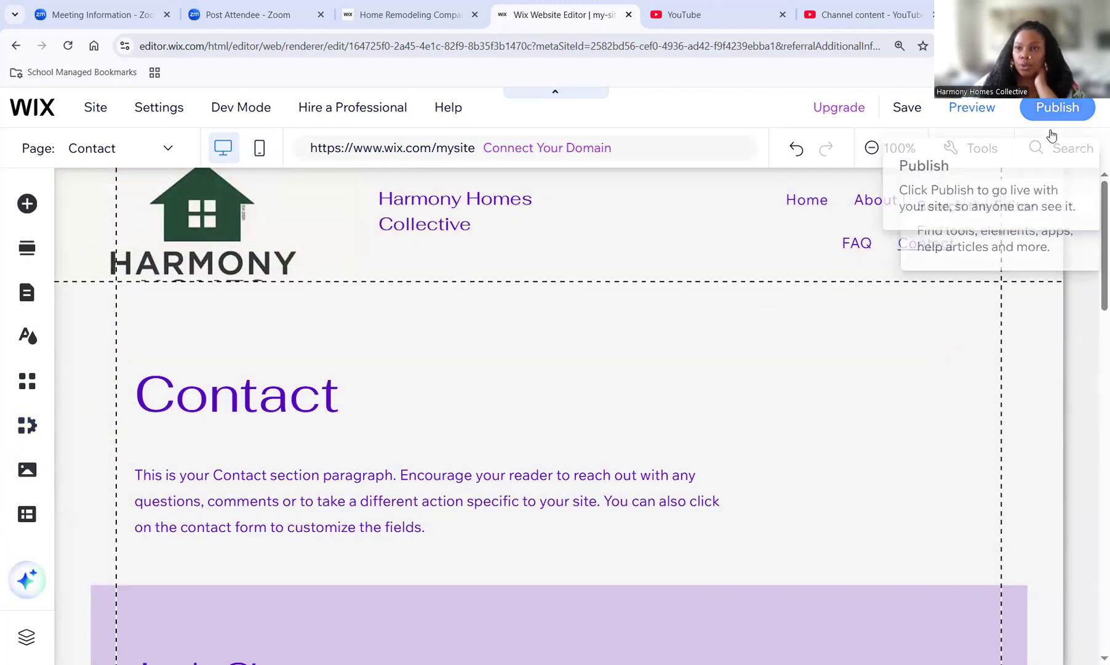
left_click(1051, 133)
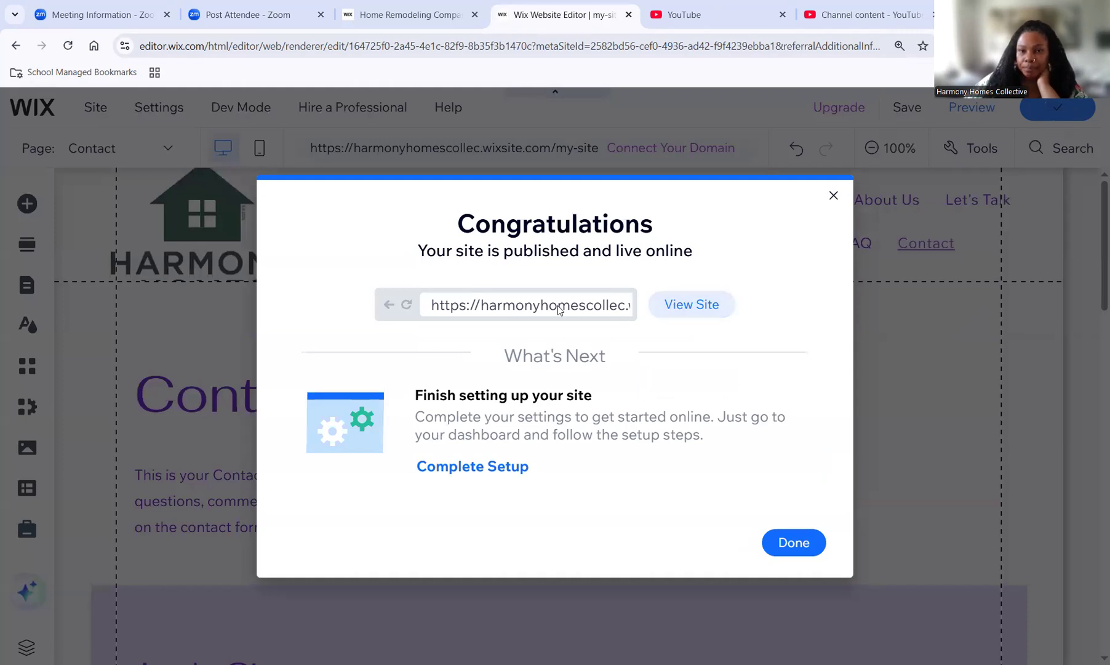
Copy the published site's web address from the publishing confirmation.
left_click(560, 310)
right_click(560, 312)
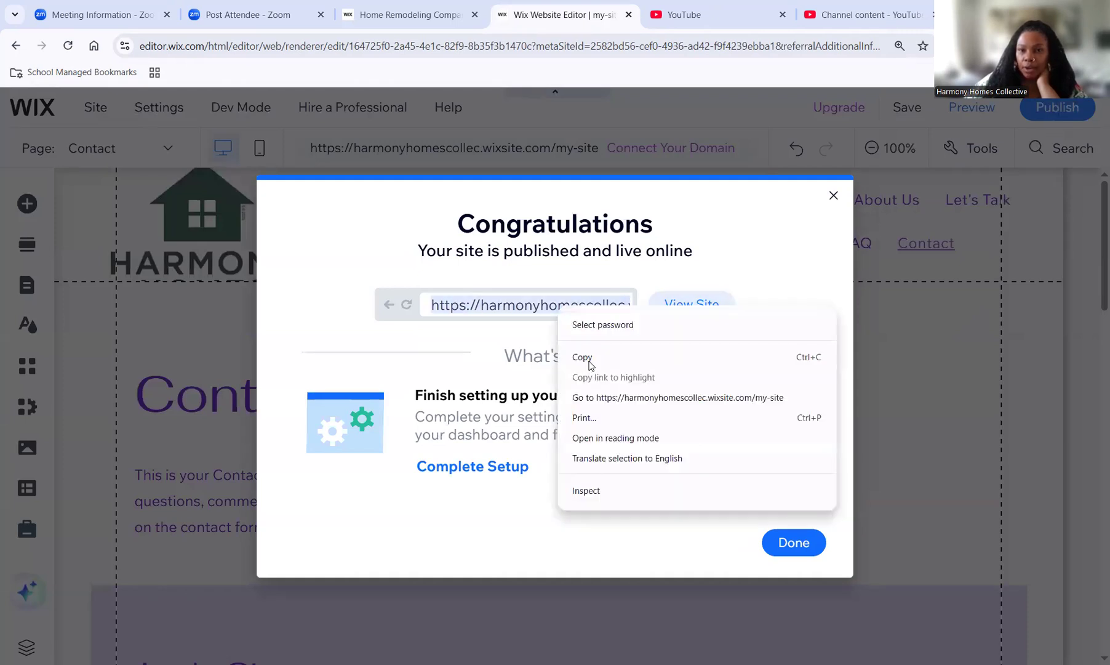
left_click(585, 358)
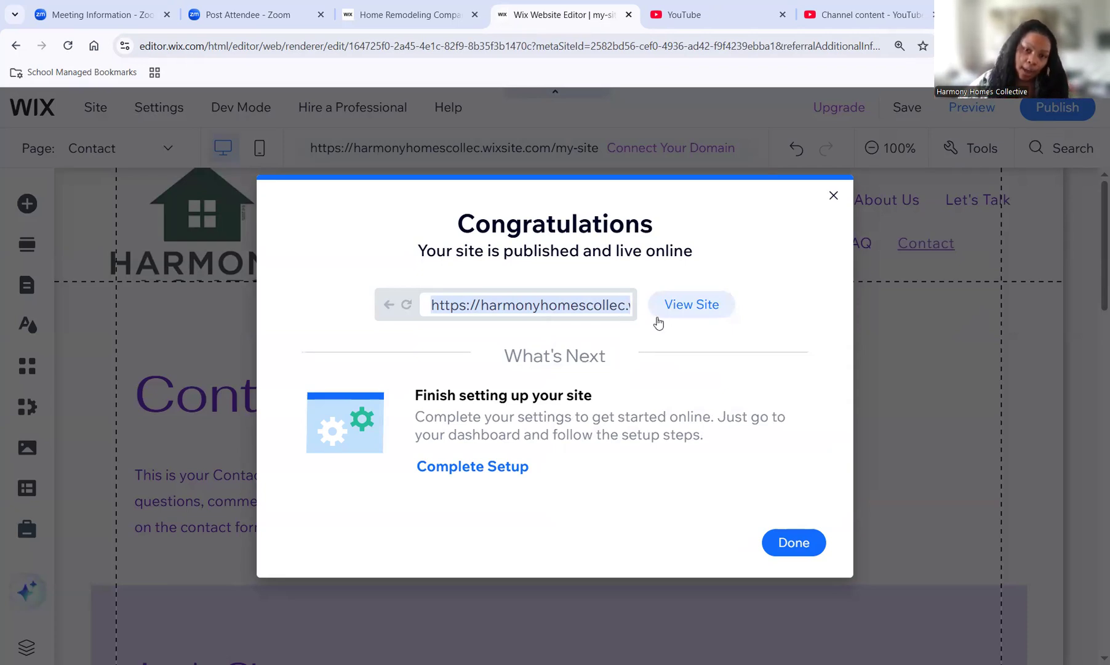
right_click(593, 311)
left_click(616, 360)
Open the live site and review the home page's sections down to Styles and back up.
left_click(684, 309)
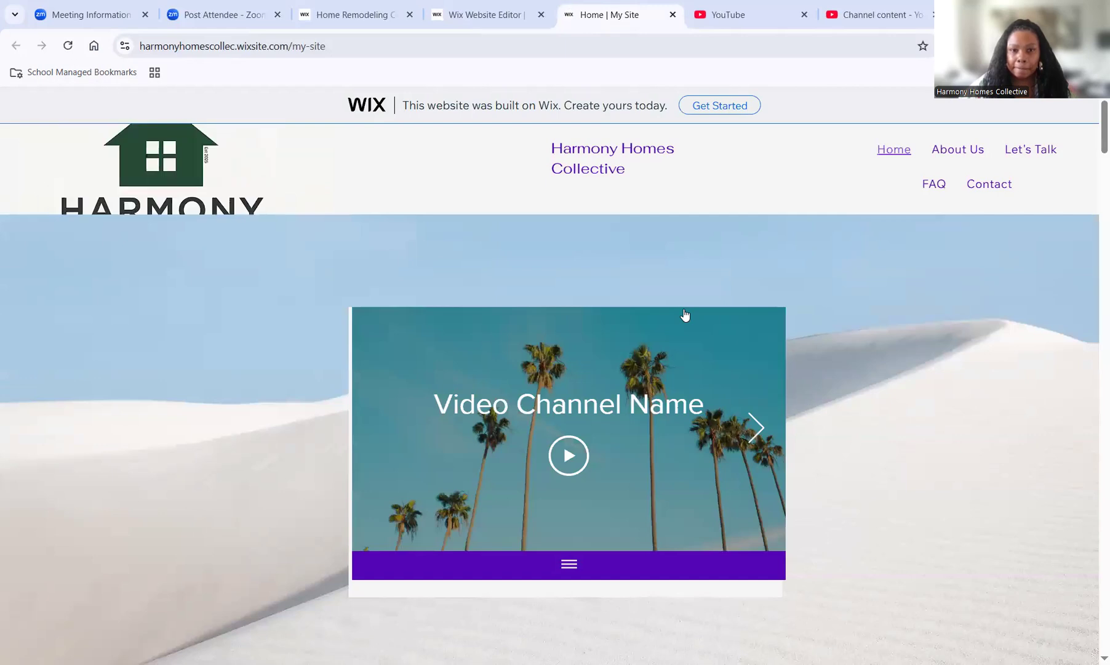
scroll(709, 304, "down", 12)
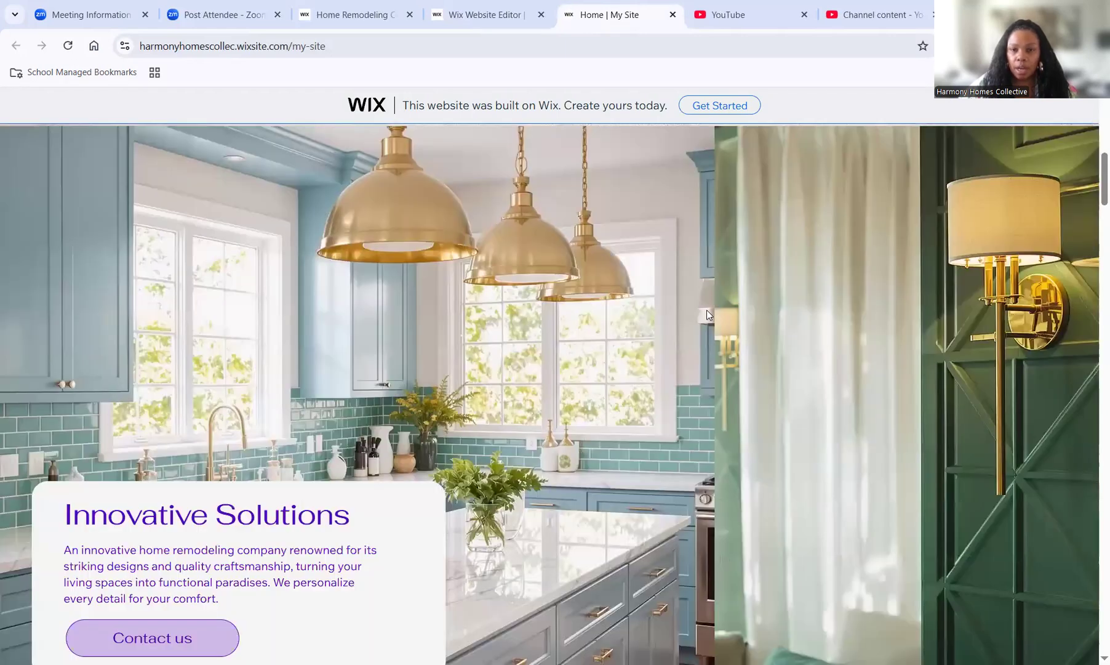
scroll(707, 314, "down", 15)
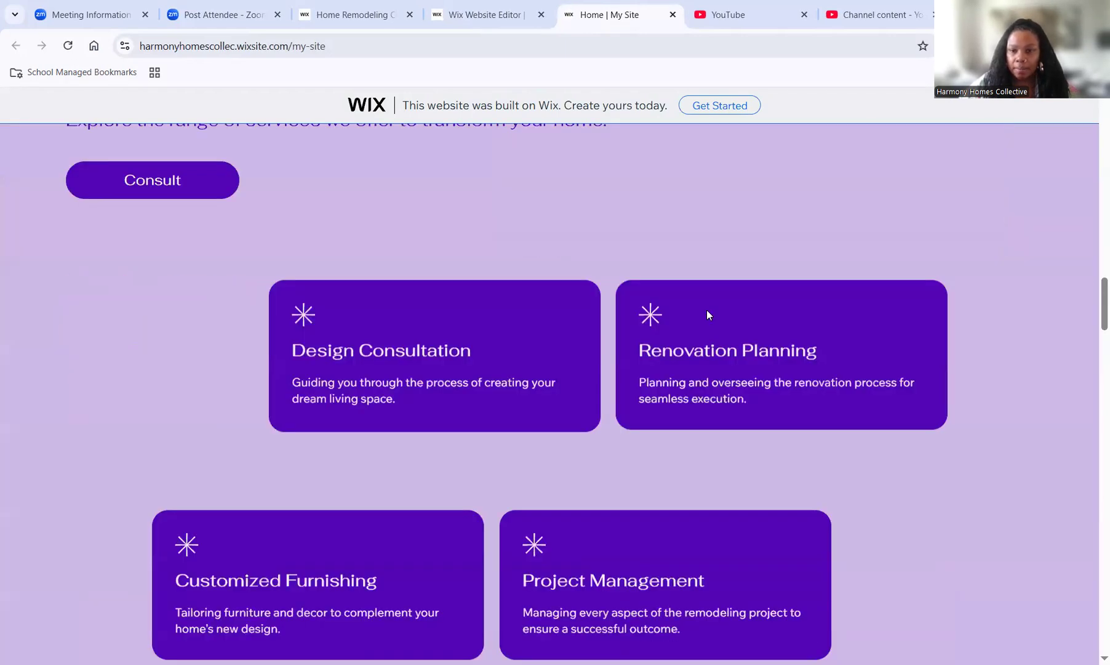
scroll(707, 315, "down", 9)
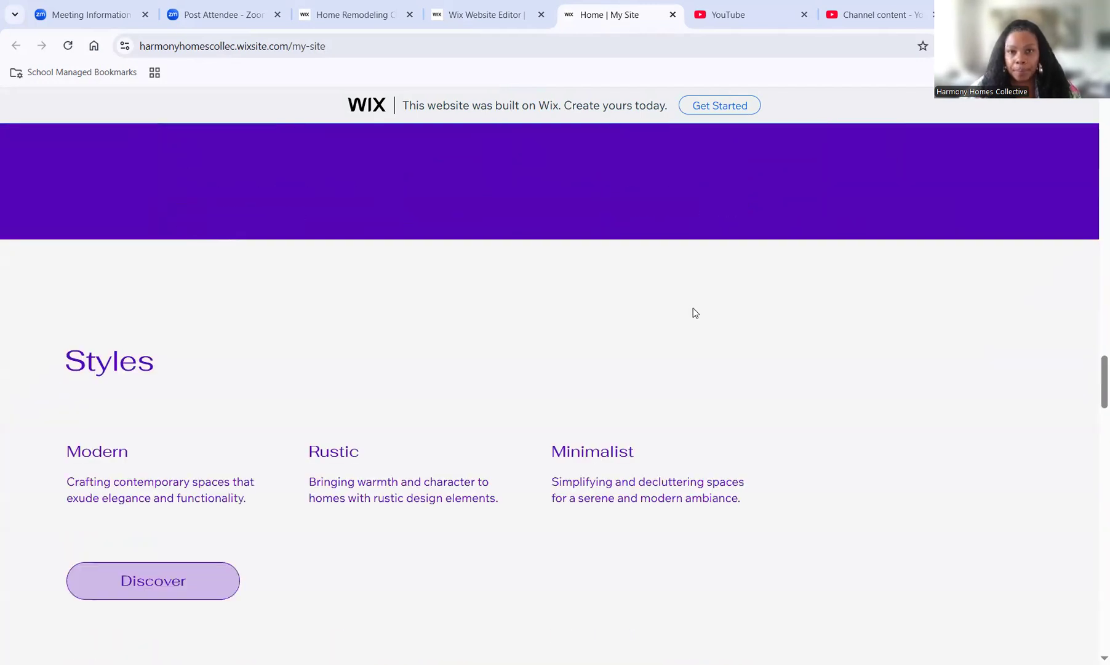
scroll(617, 324, "up", 5)
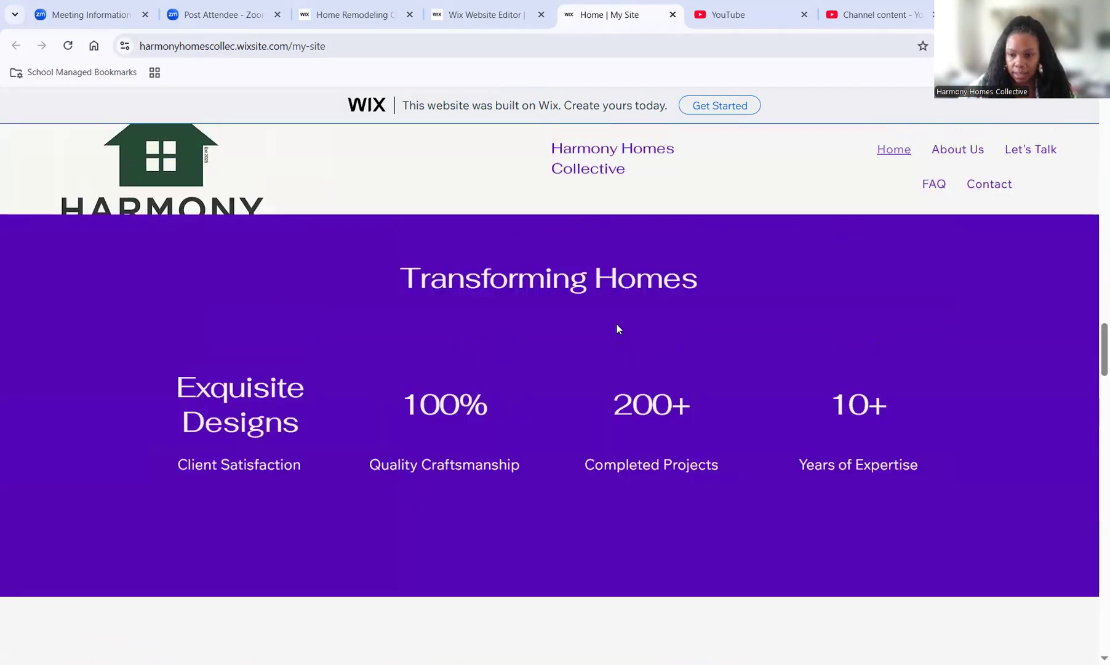
scroll(828, 470, "up", 4)
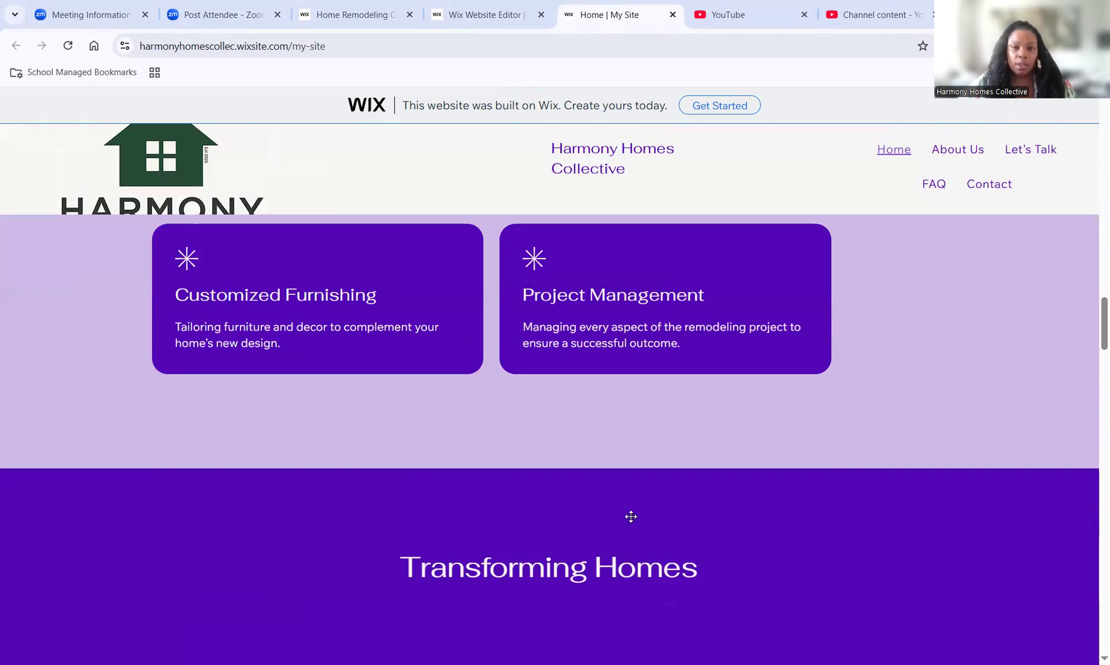
scroll(634, 507, "up", 6)
scroll(633, 509, "up", 5)
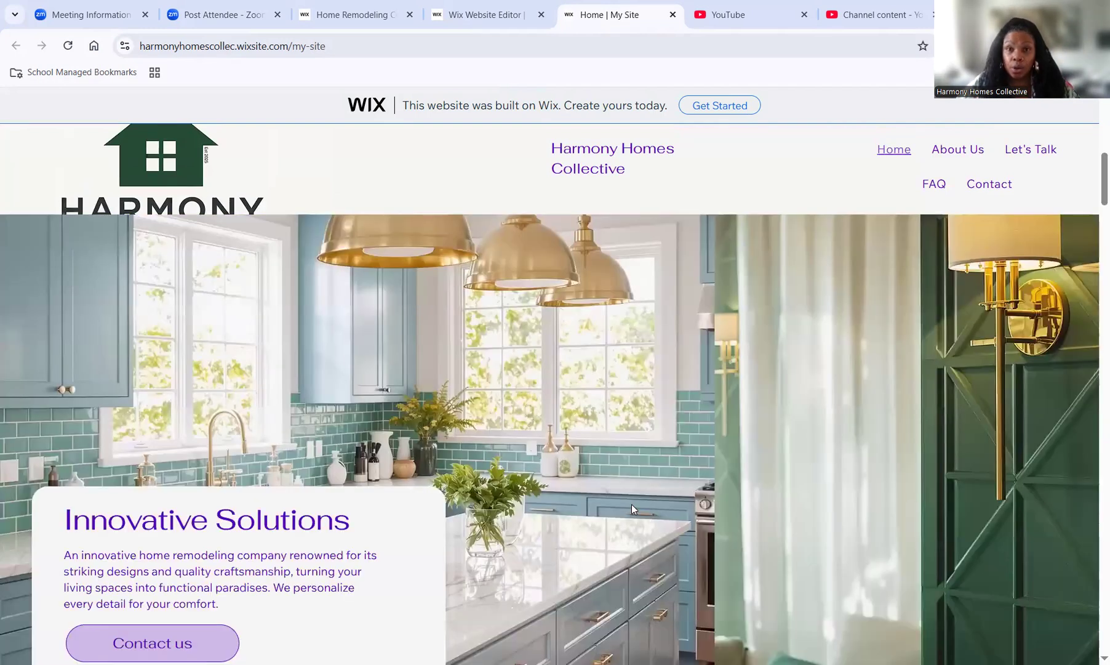
scroll(633, 508, "up", 4)
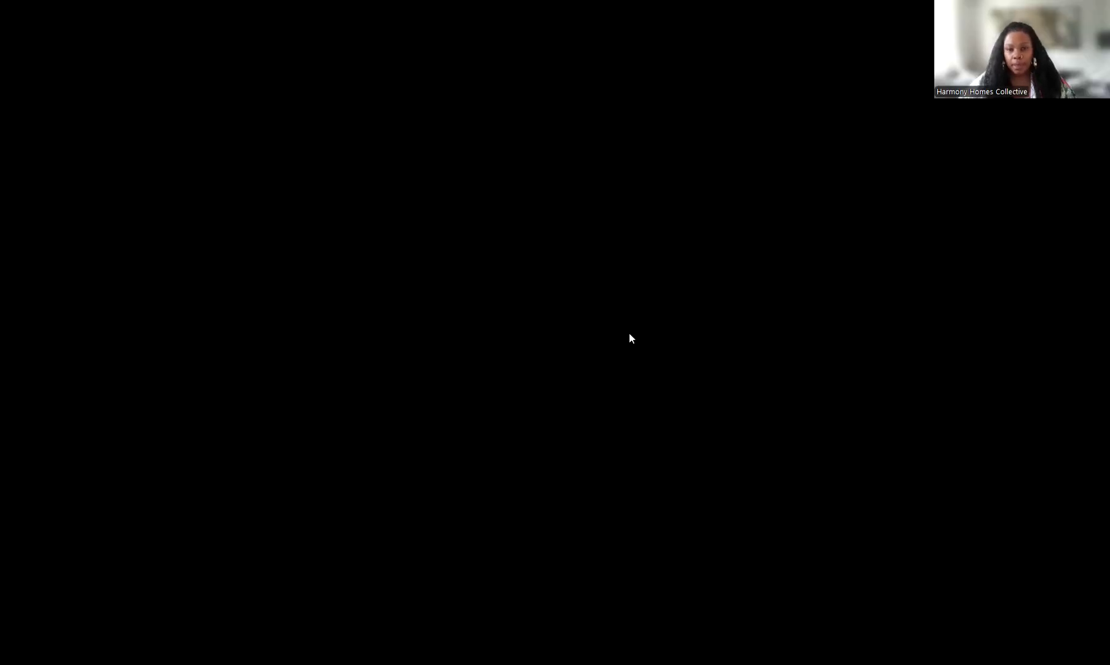
scroll(567, 354, "down", 4)
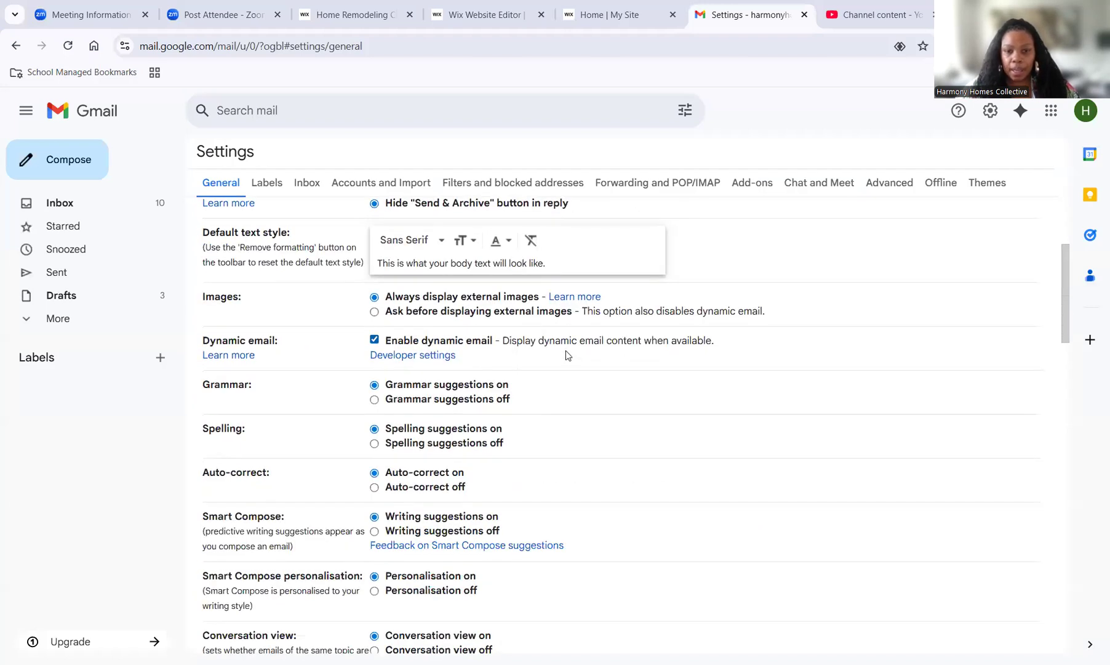
scroll(566, 350, "down", 10)
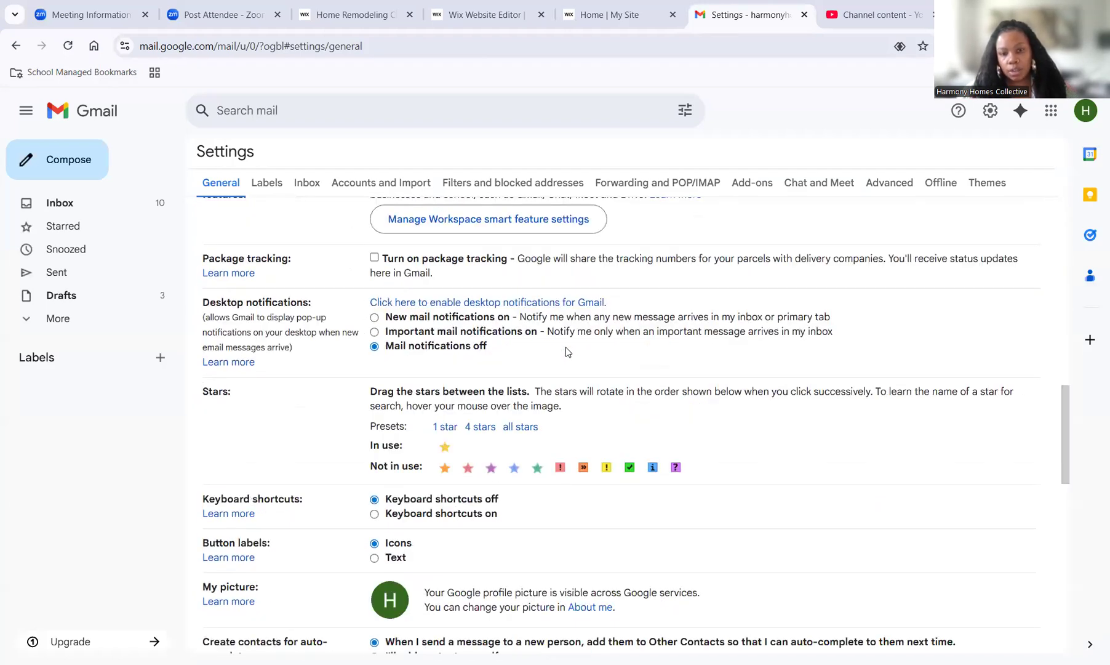
scroll(567, 352, "down", 7)
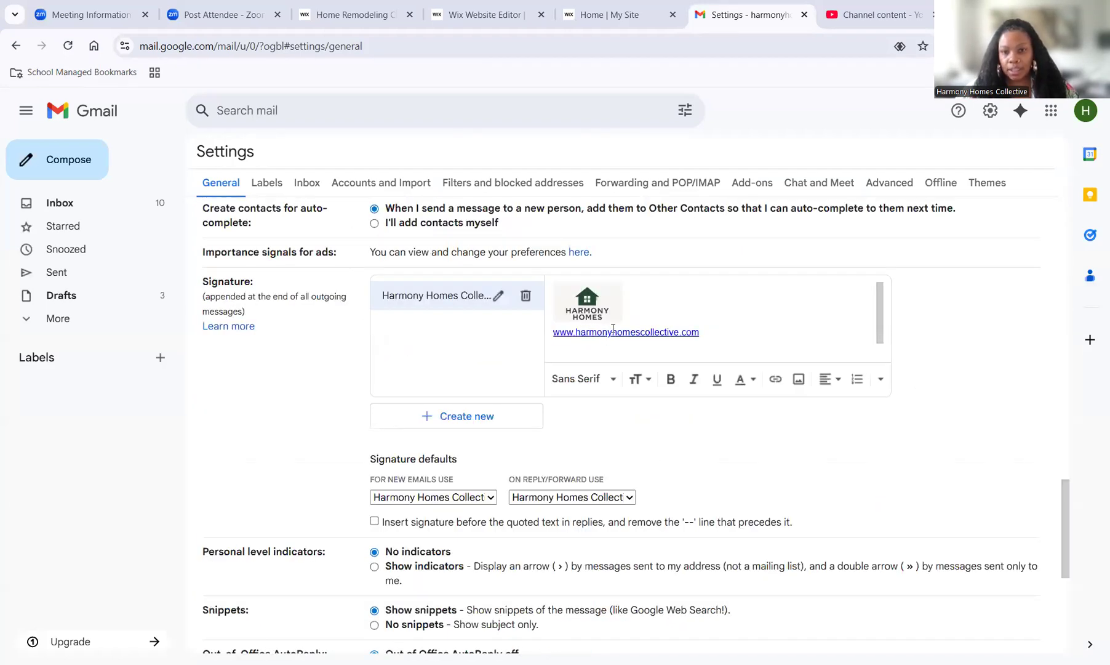
mouse_move(584, 332)
left_mouse_down()
mouse_move(712, 342)
mouse_move(553, 333)
left_mouse_up()
left_click(725, 345)
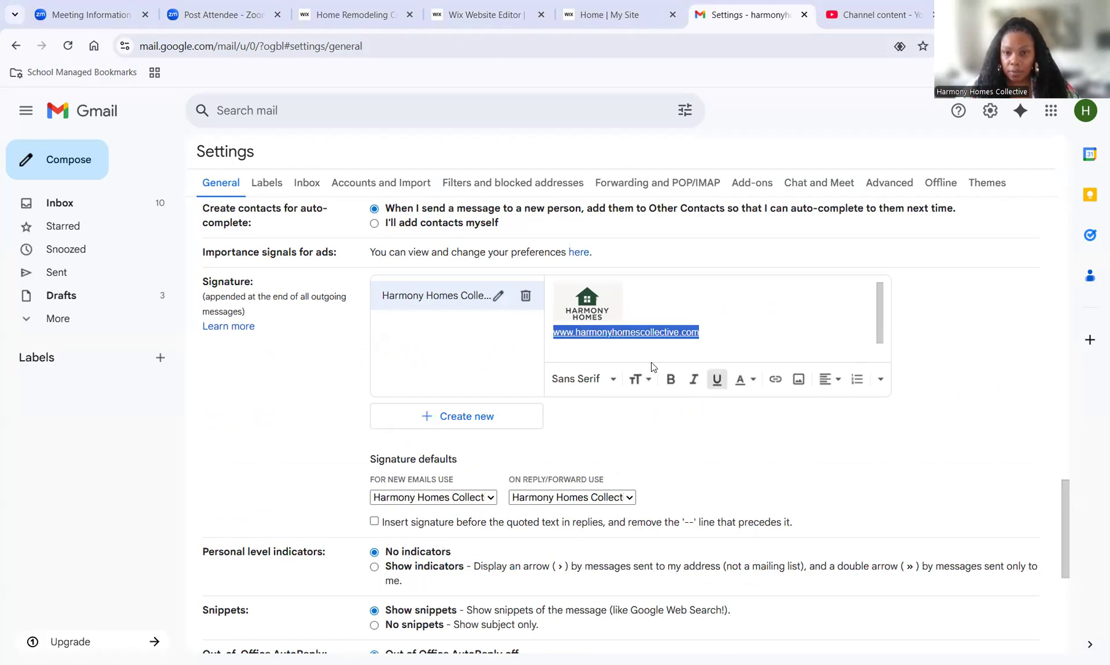
left_click(776, 380)
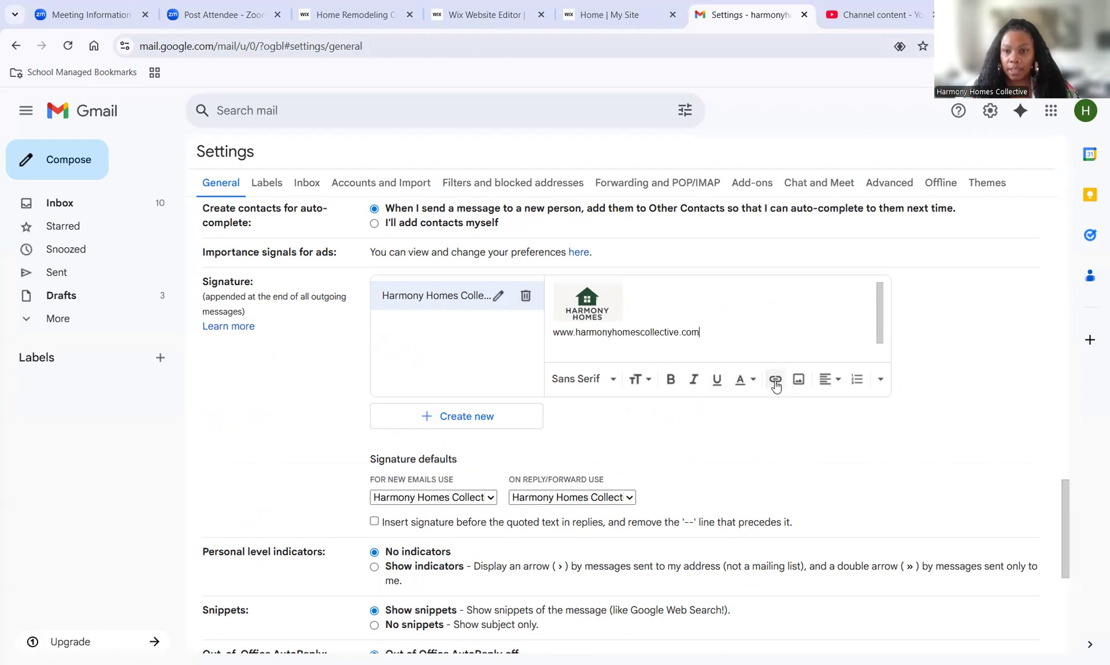
left_click_drag(699, 332, 552, 332)
left_click(772, 381)
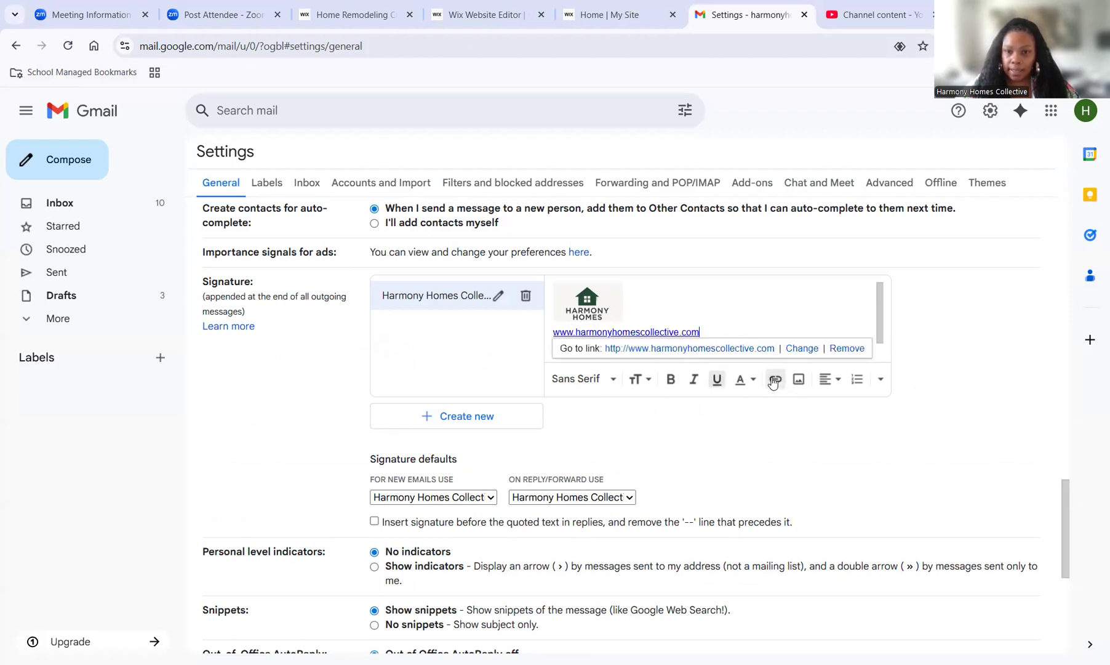
left_click(800, 348)
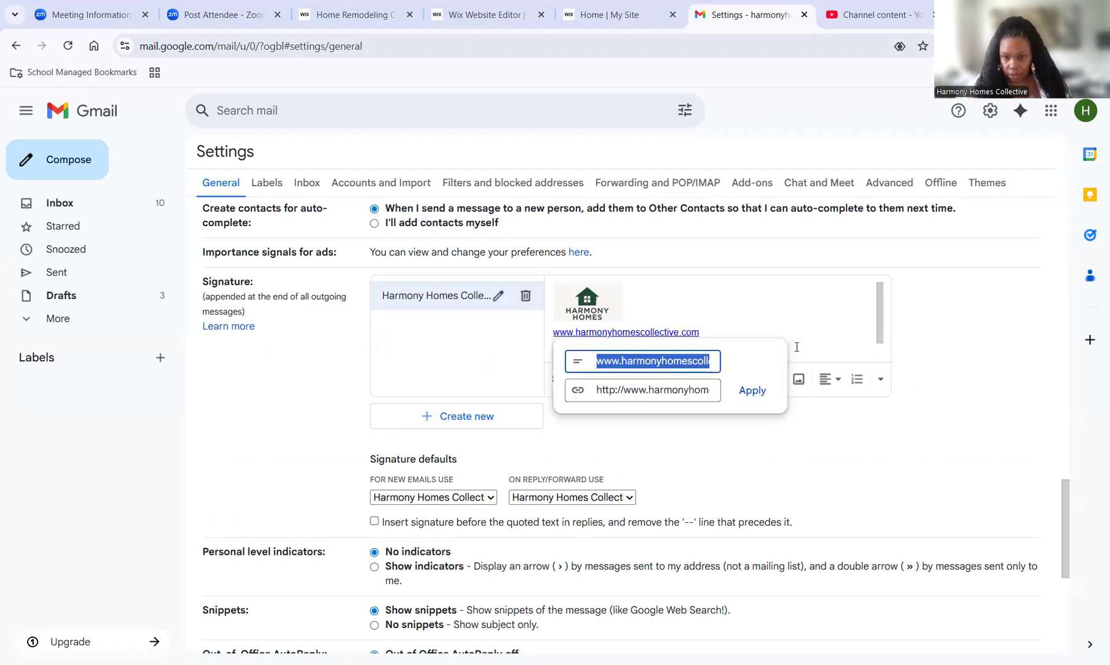
left_click(648, 391)
key("ctrl+a")
key("ctrl+v")
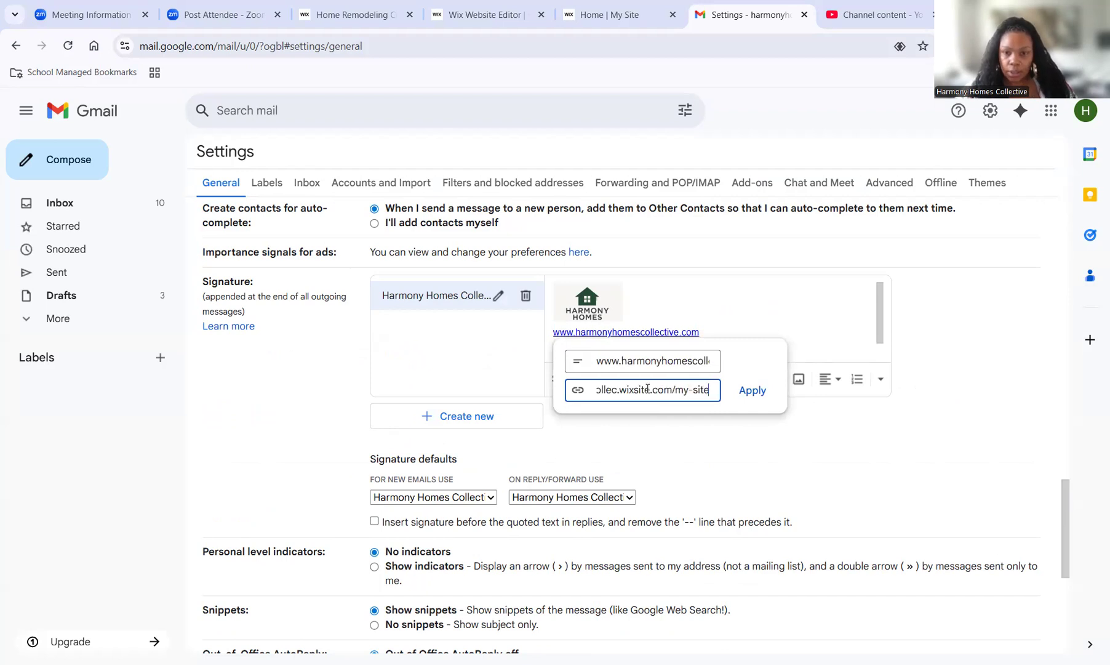
left_click(752, 391)
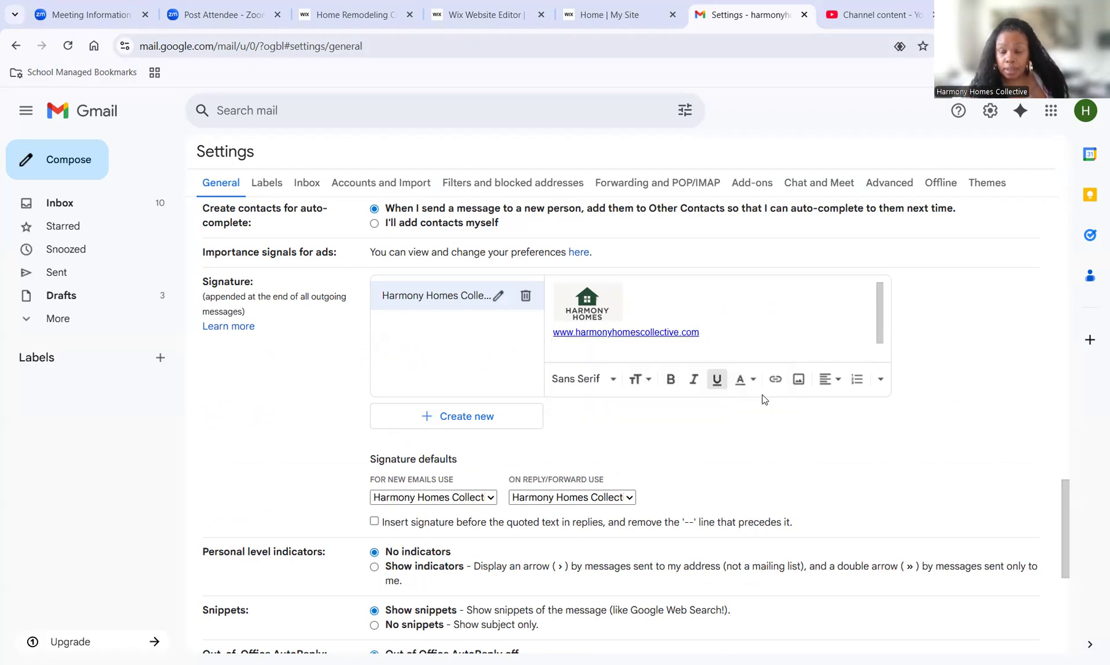
left_click(598, 308)
right_click(598, 308)
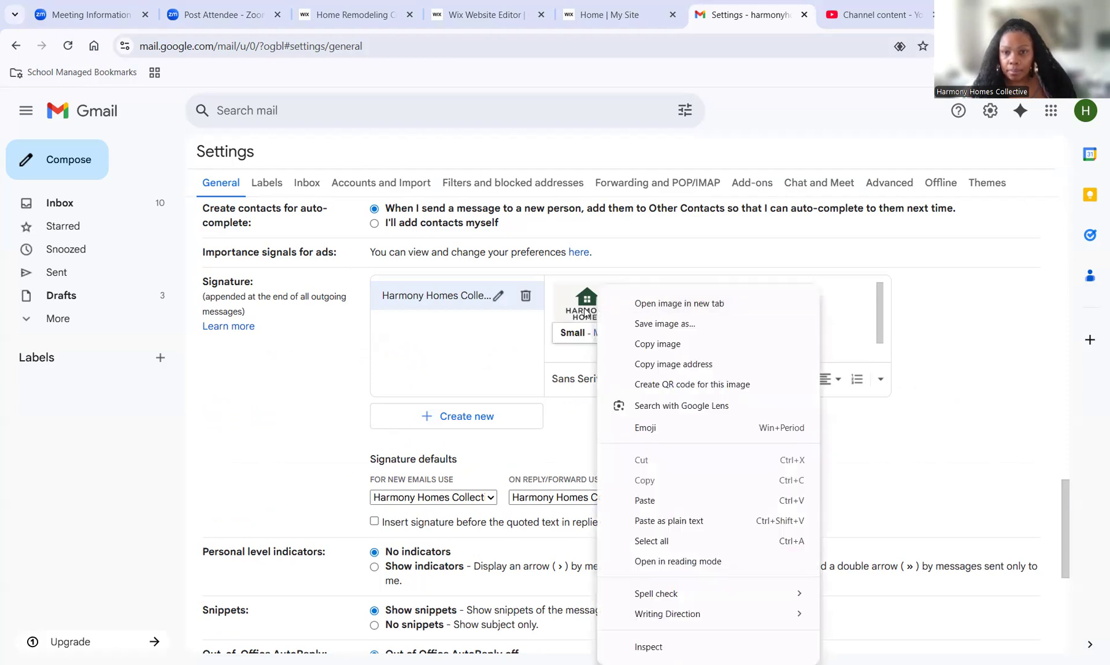
left_click(584, 309)
left_click(799, 327)
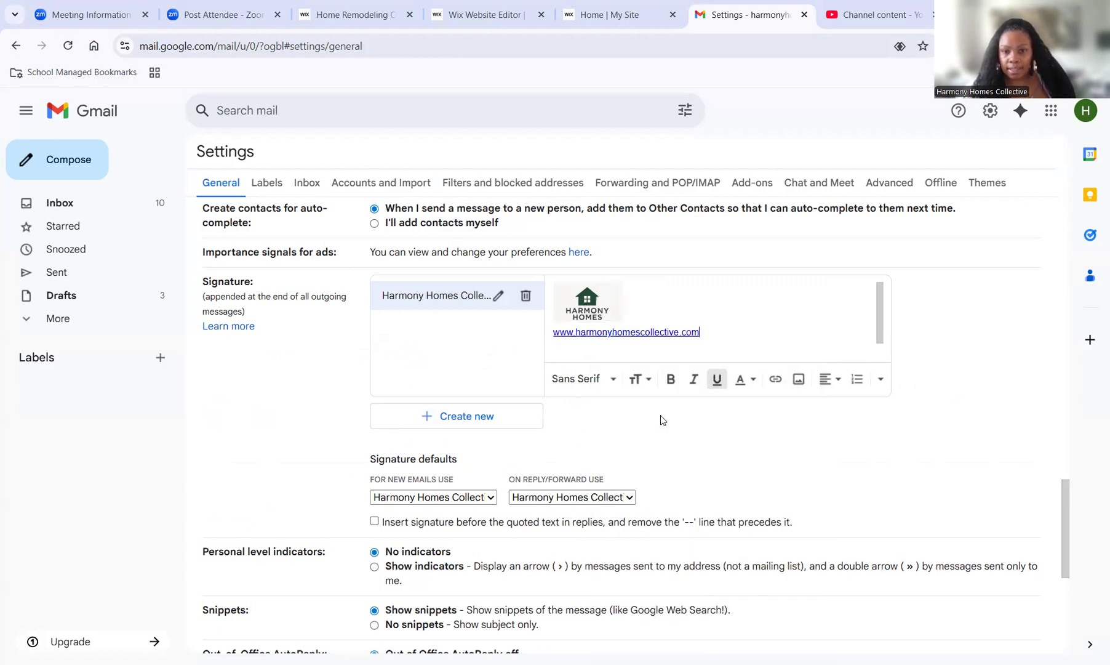
Save the signature changes in Gmail's general settings.
scroll(661, 415, "down", 5)
left_click(616, 576)
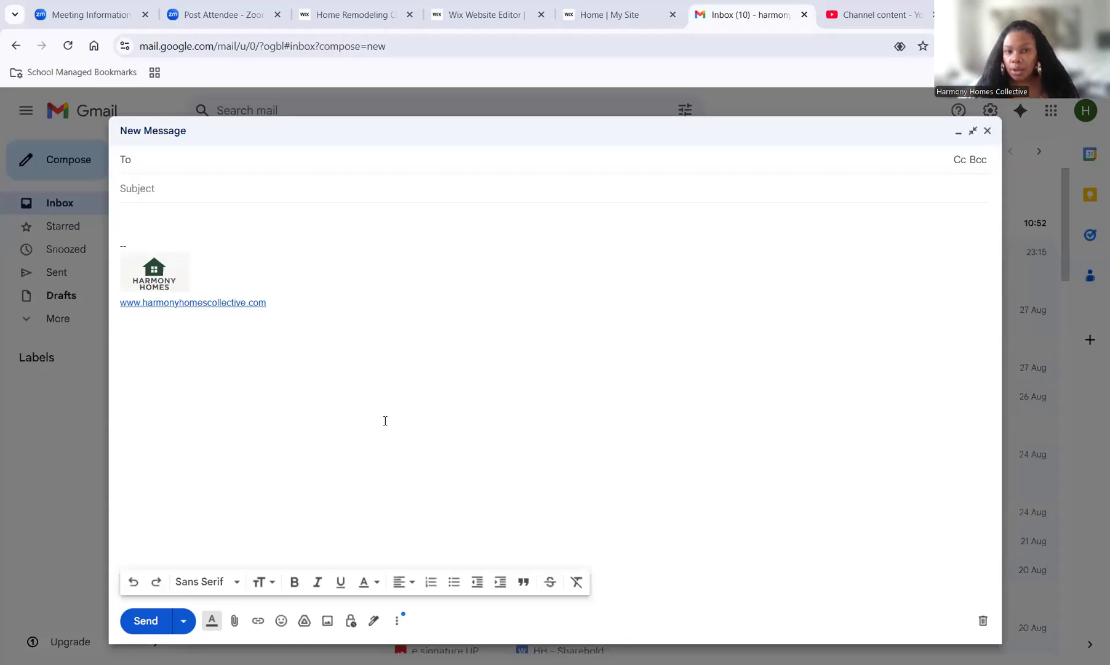
double_click(216, 302)
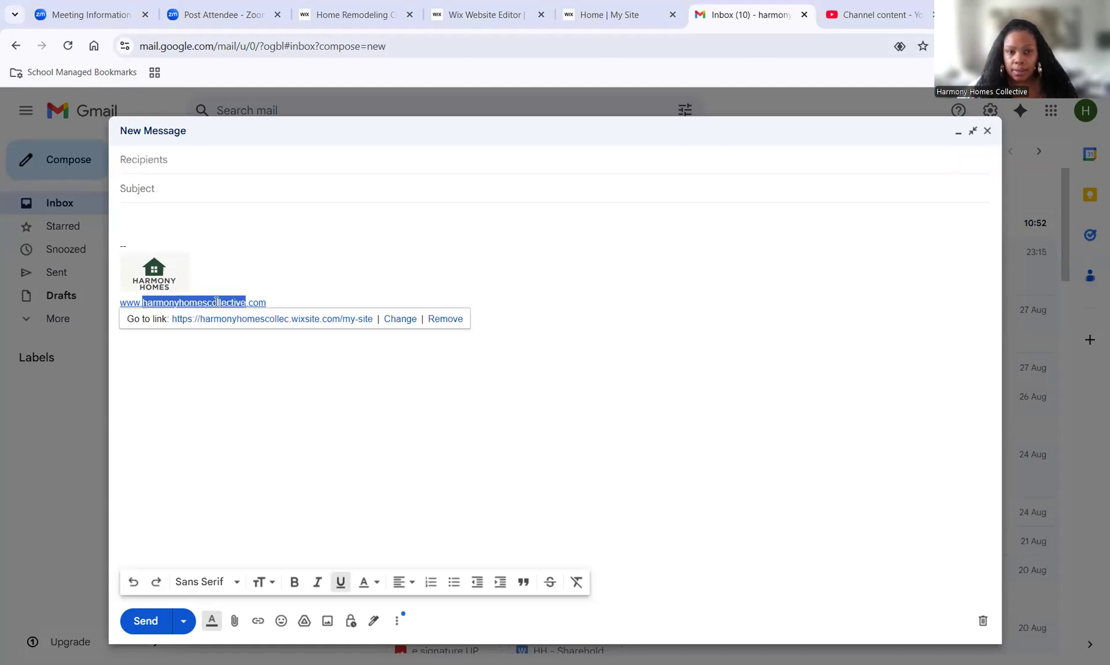
left_click(233, 369)
triple_click(172, 302)
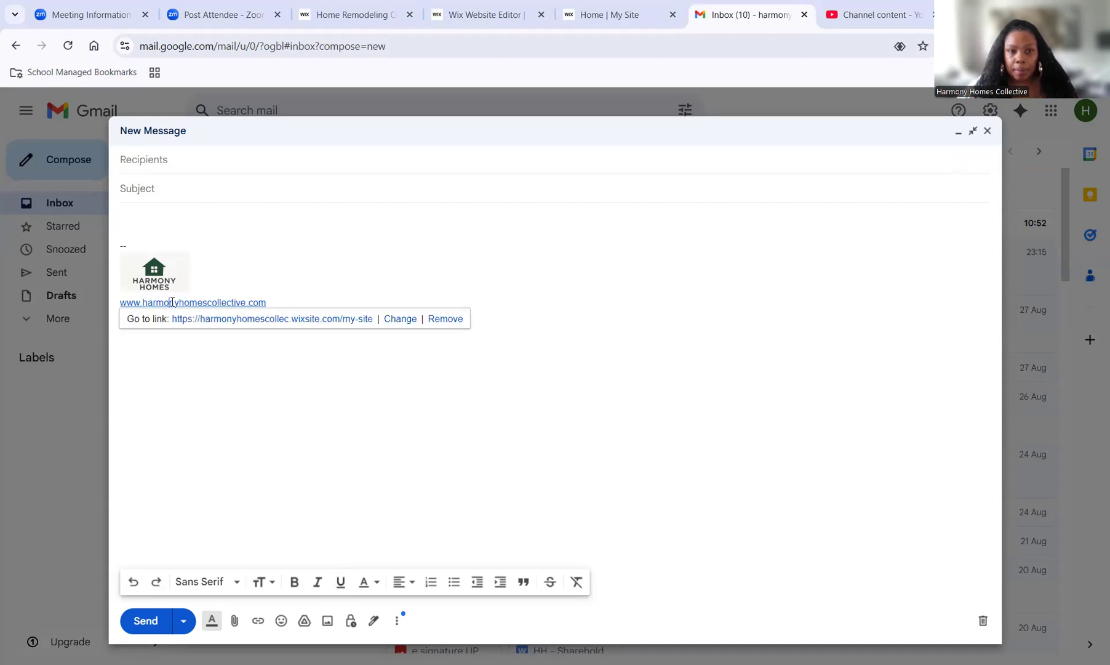
right_click(172, 303)
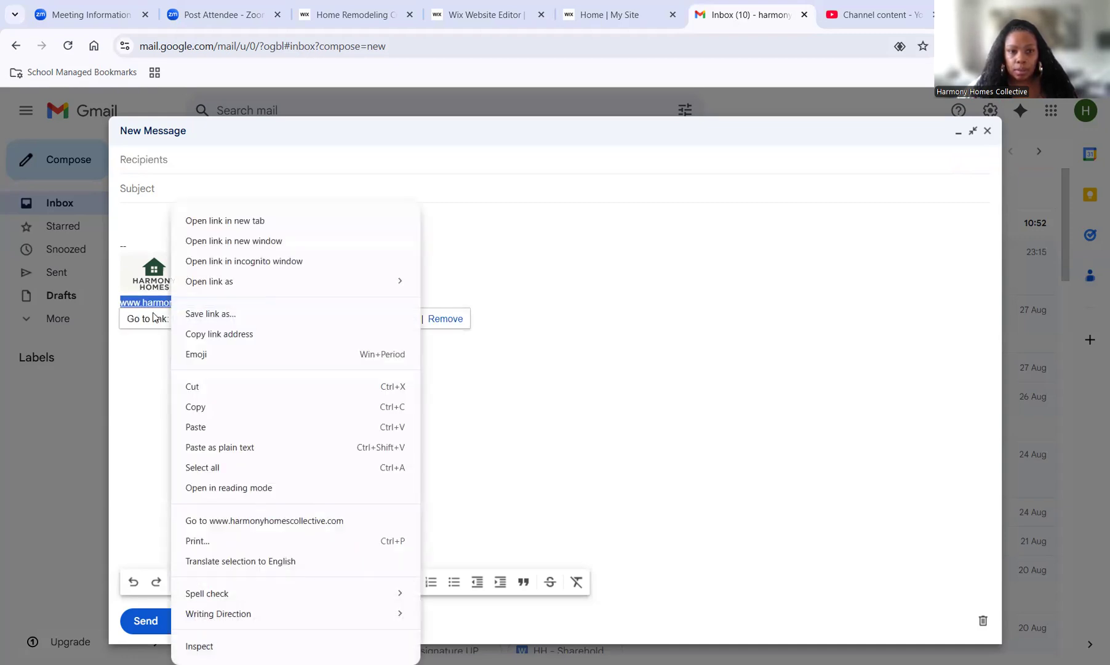
left_click(136, 339)
left_click(140, 303)
left_click(205, 359)
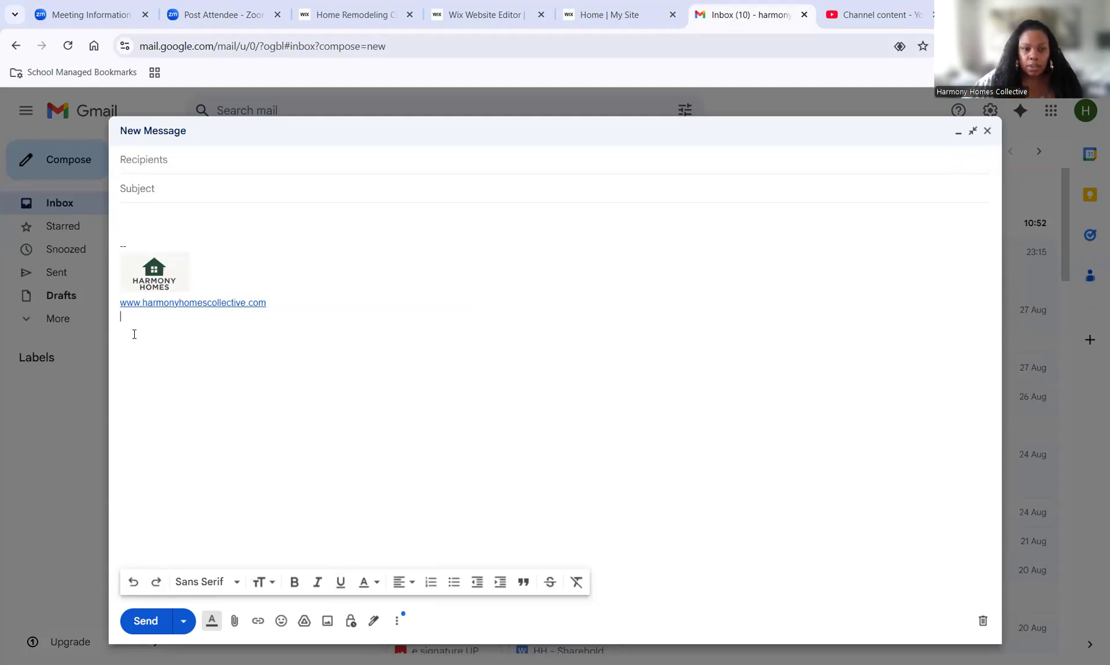
key("BackSpace")
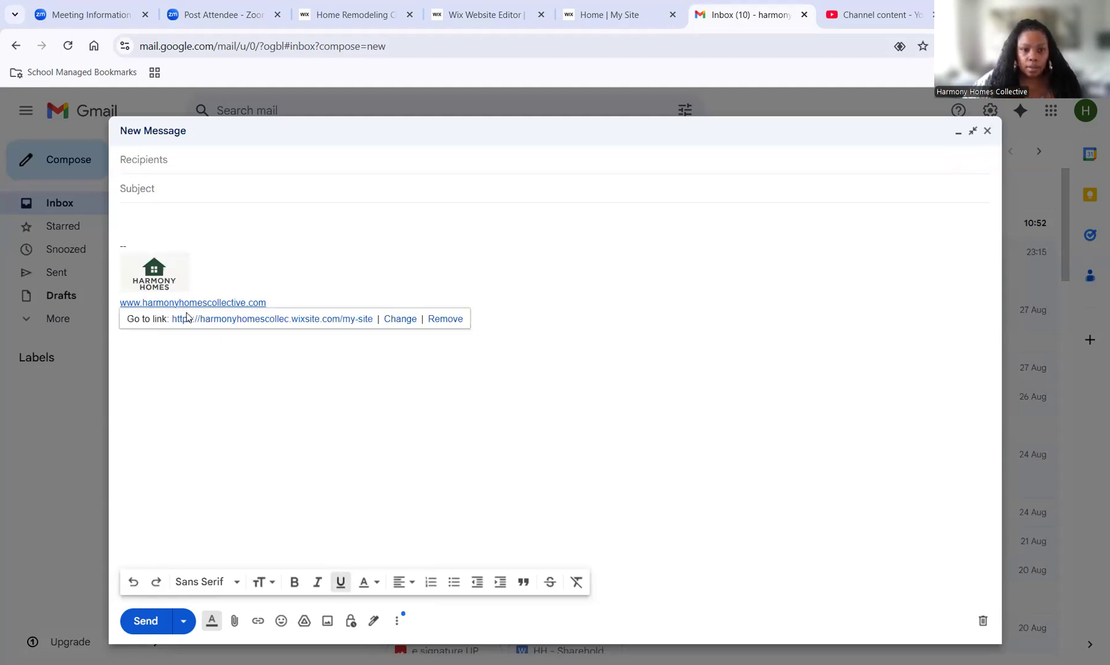
Open the signature link's destination from the new message and view the live home page.
left_click(242, 319)
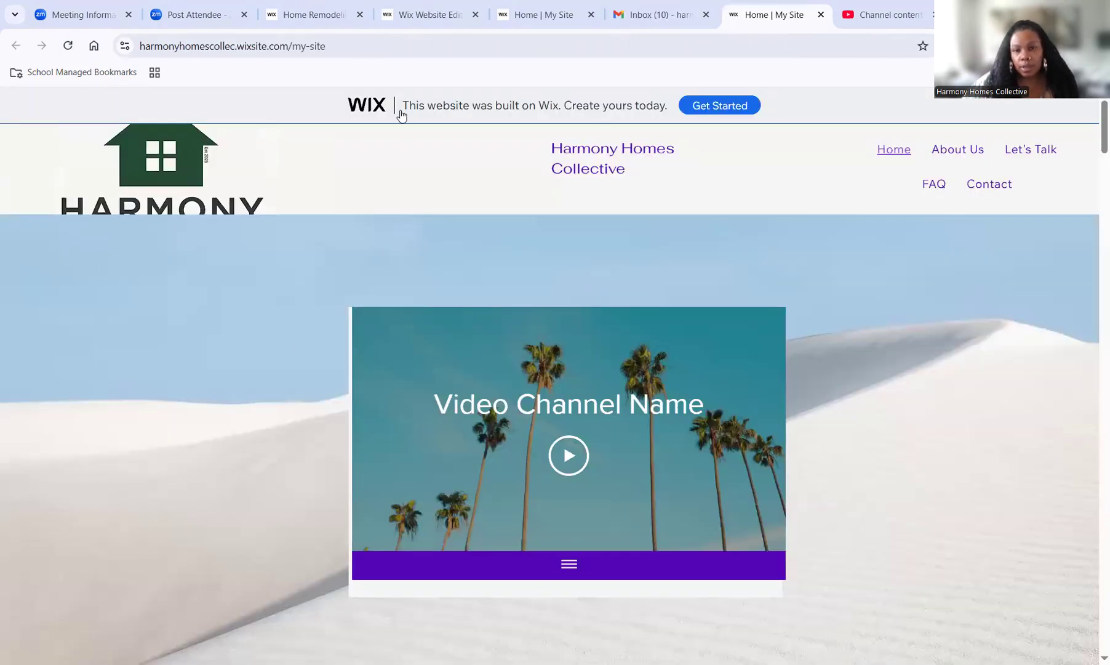
left_click_drag(495, 319, 495, 297)
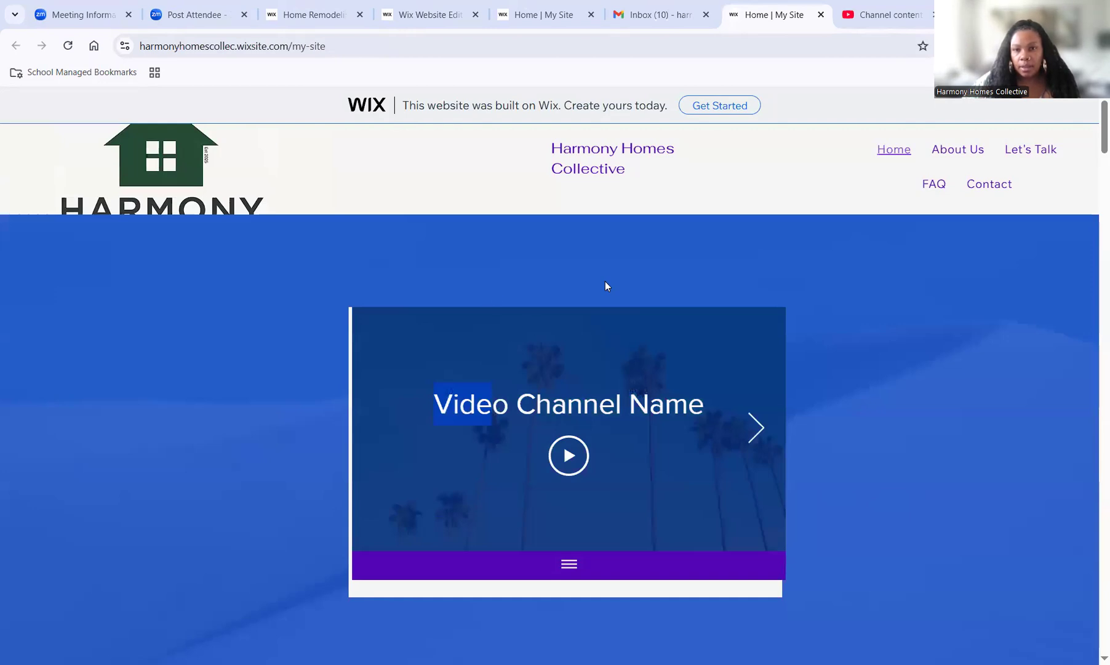
left_click(708, 176)
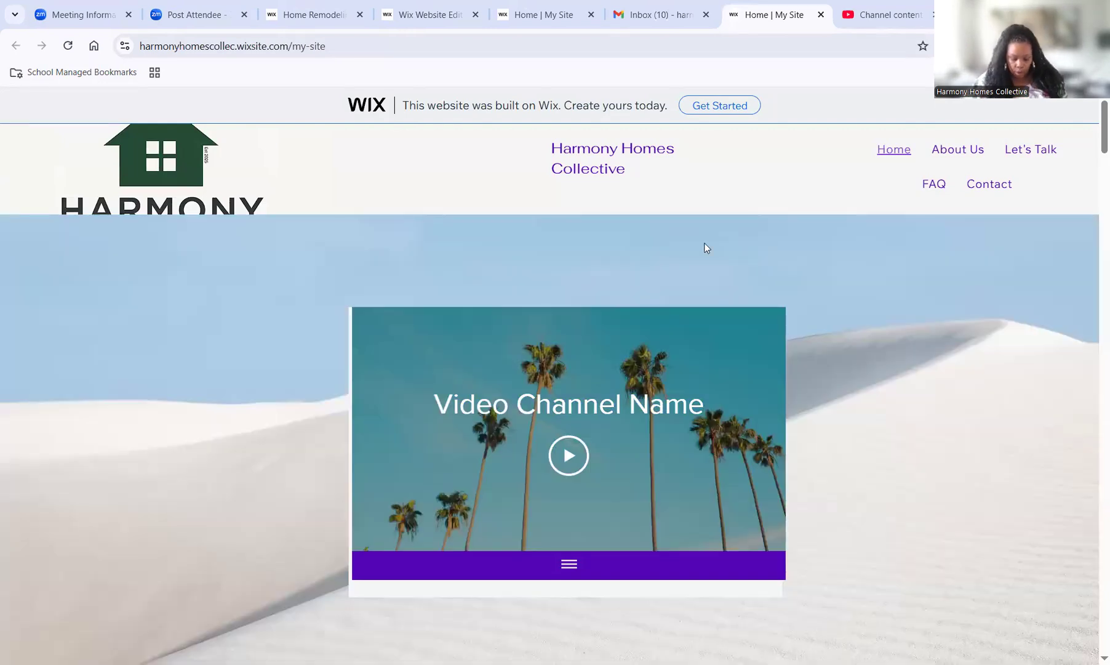